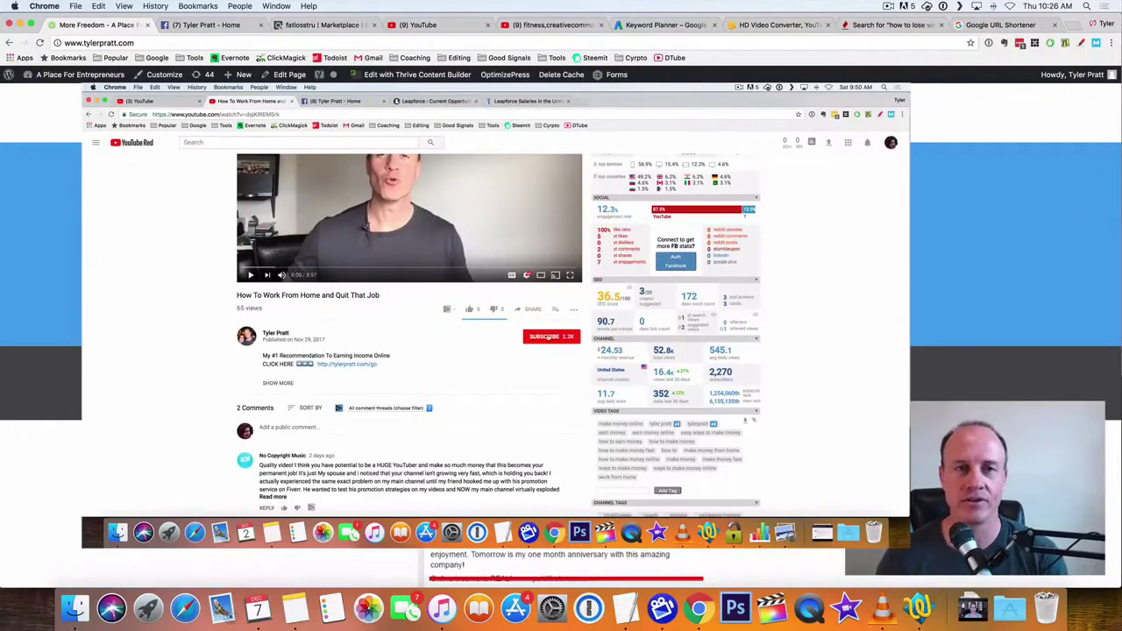
Switch to the tab with the creator's Facebook page admin home
click(206, 25)
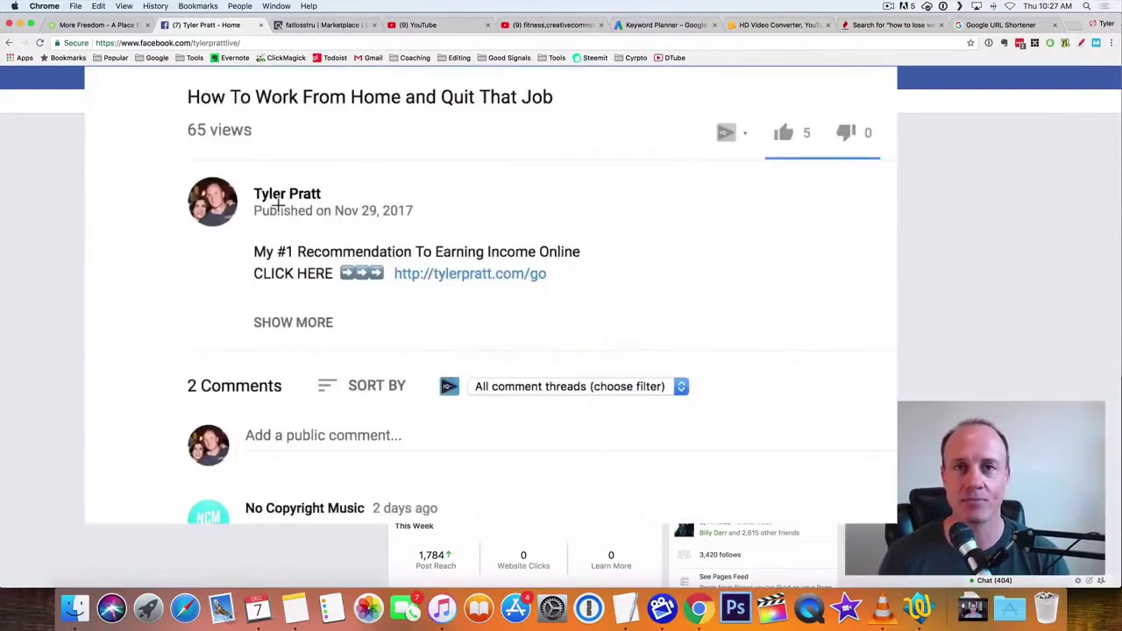
Leave Facebook for the ClickBank Marketplace tab with Ctrl+Tab
mouse_move(278, 203)
mouse_down()
mouse_move(211, 226)
mouse_move(195, 280)
mouse_move(386, 321)
mouse_move(654, 255)
mouse_move(411, 215)
mouse_move(149, 213)
mouse_up()
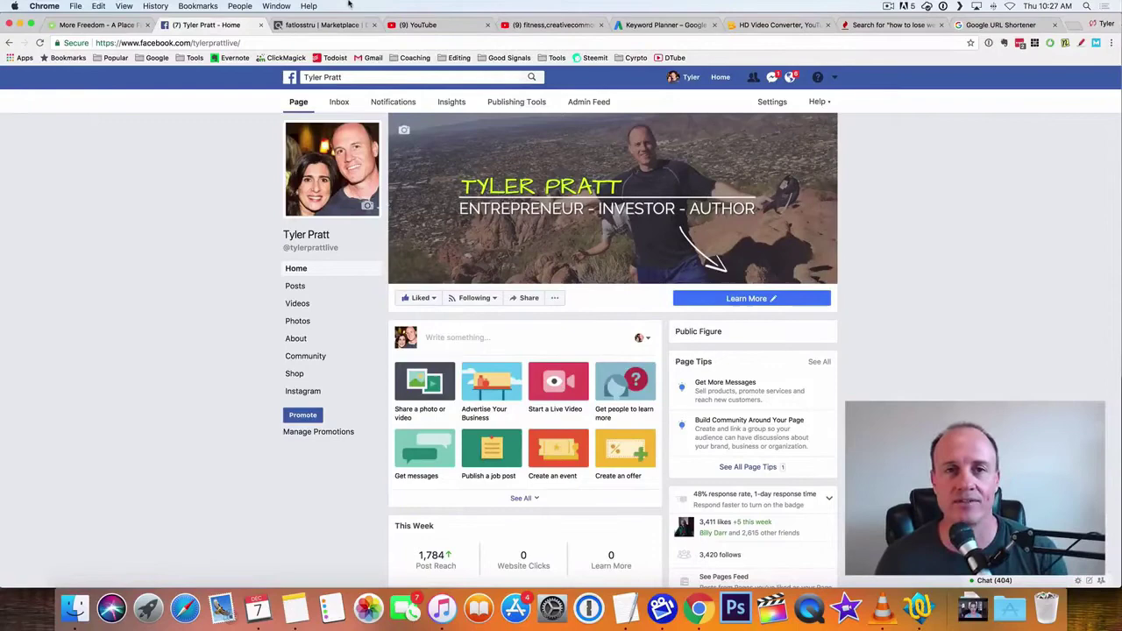
key(ctrl+Tab)
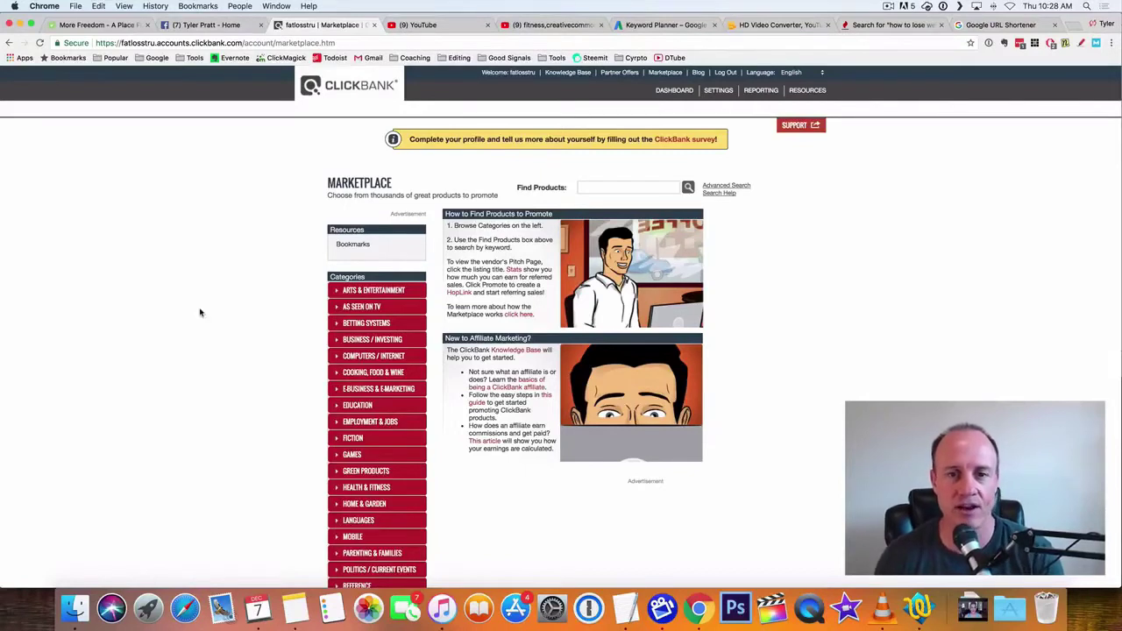
Open ClickBank's Health & Fitness category and sort its products by Gravity, high to low
scroll(201, 310, down, 3)
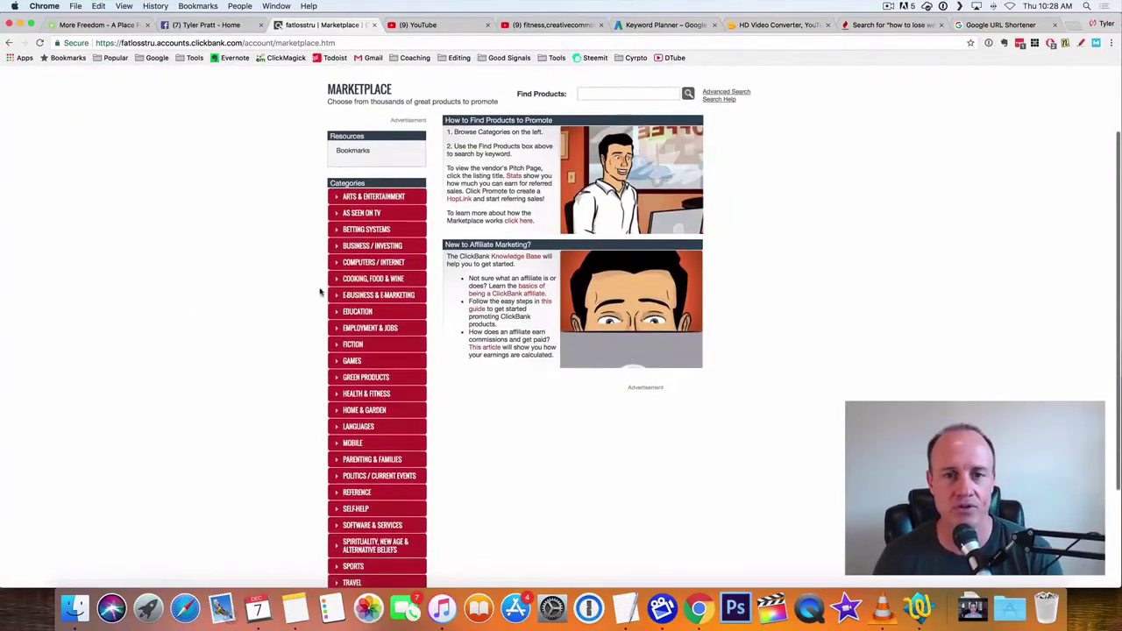
scroll(333, 342, down, 2)
click(372, 348)
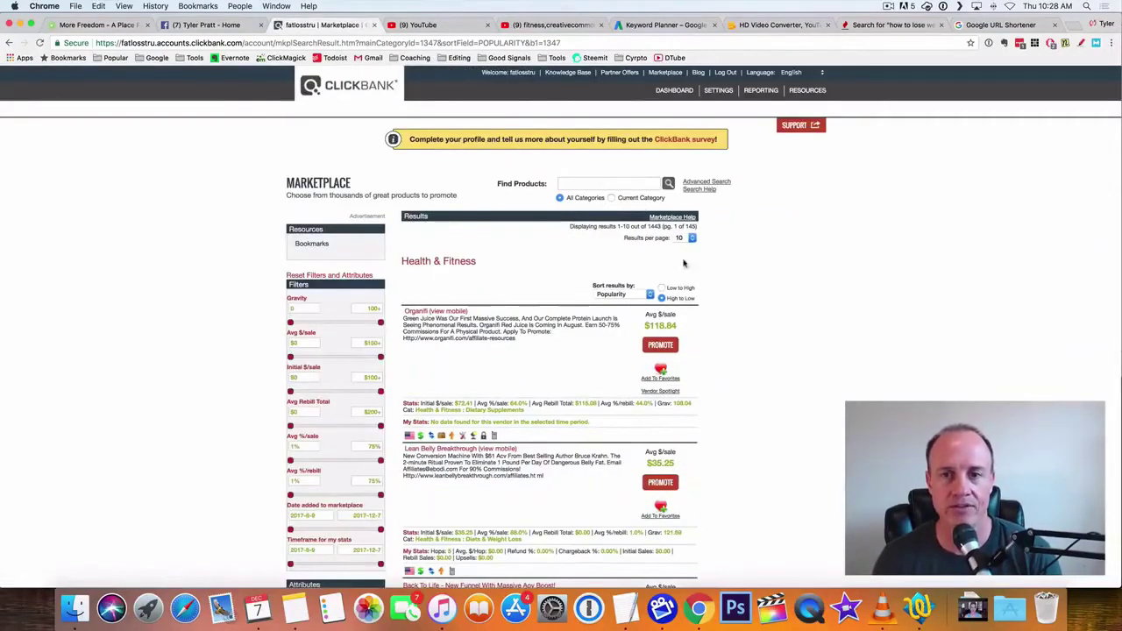
click(631, 296)
click(628, 351)
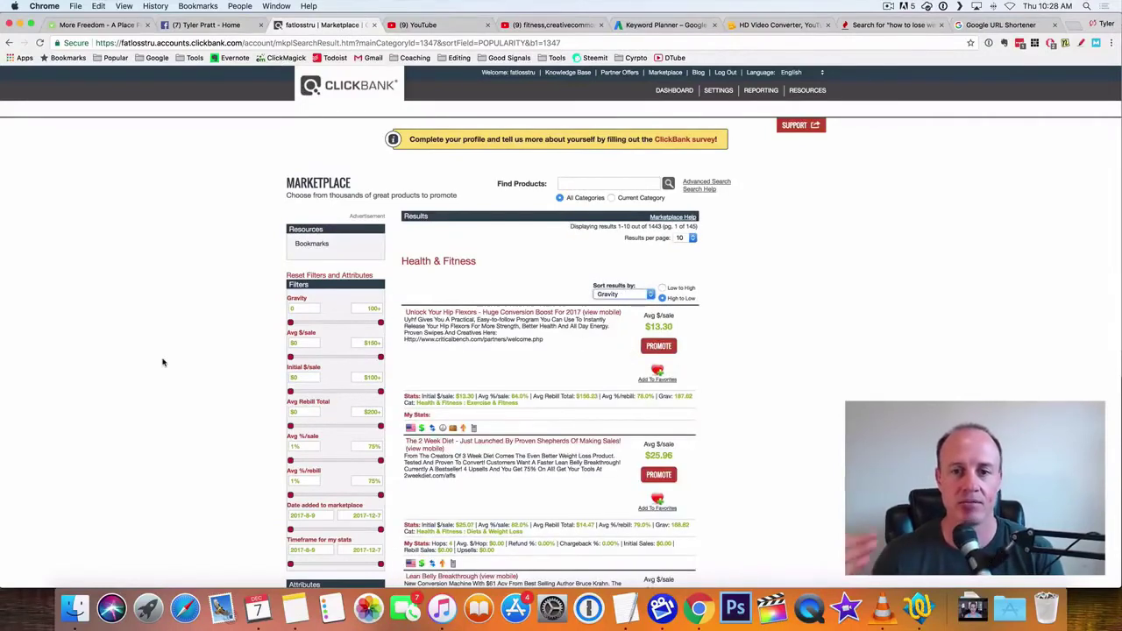
scroll(163, 362, down, 3)
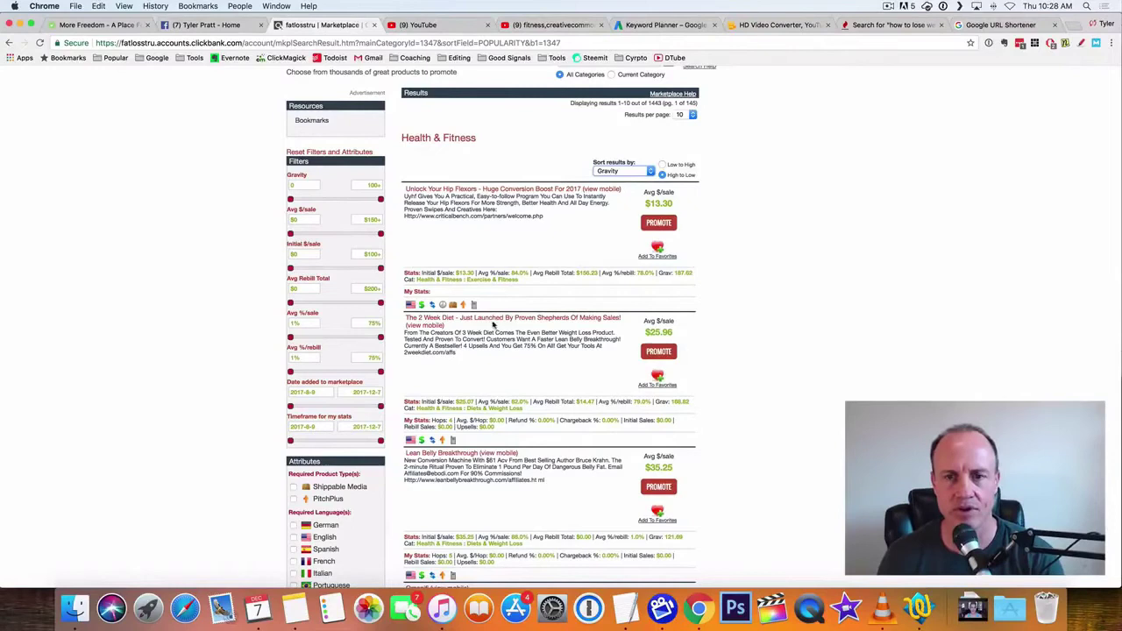
Create an affiliate HopLink for The 2 Week Diet and copy its URL
click(658, 353)
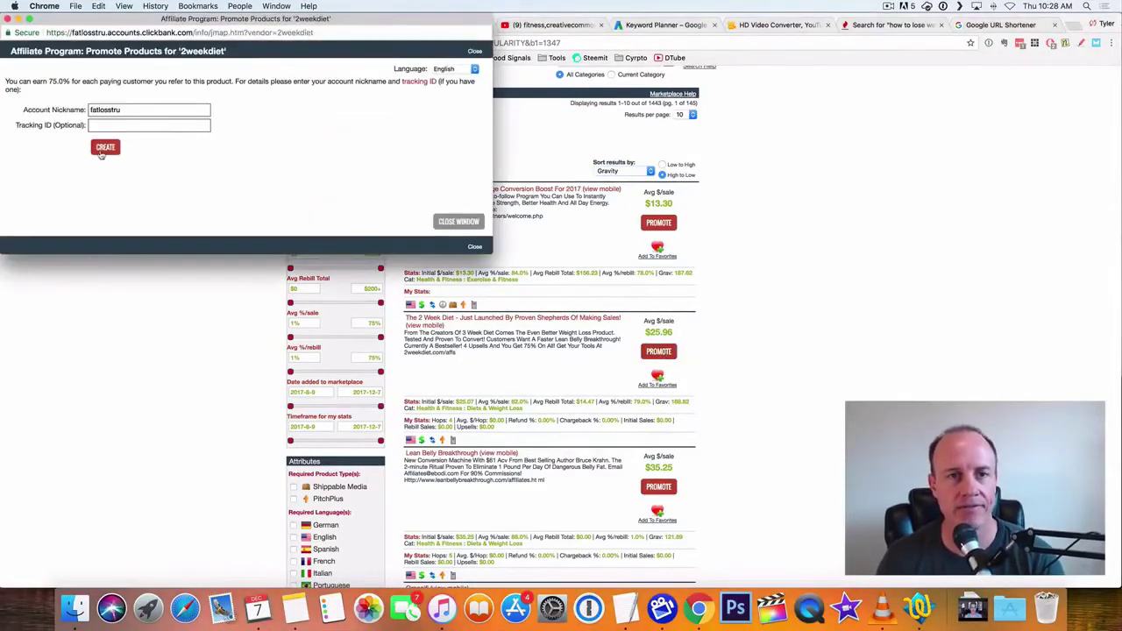
click(105, 148)
drag(202, 102, 11, 108)
right_click(32, 101)
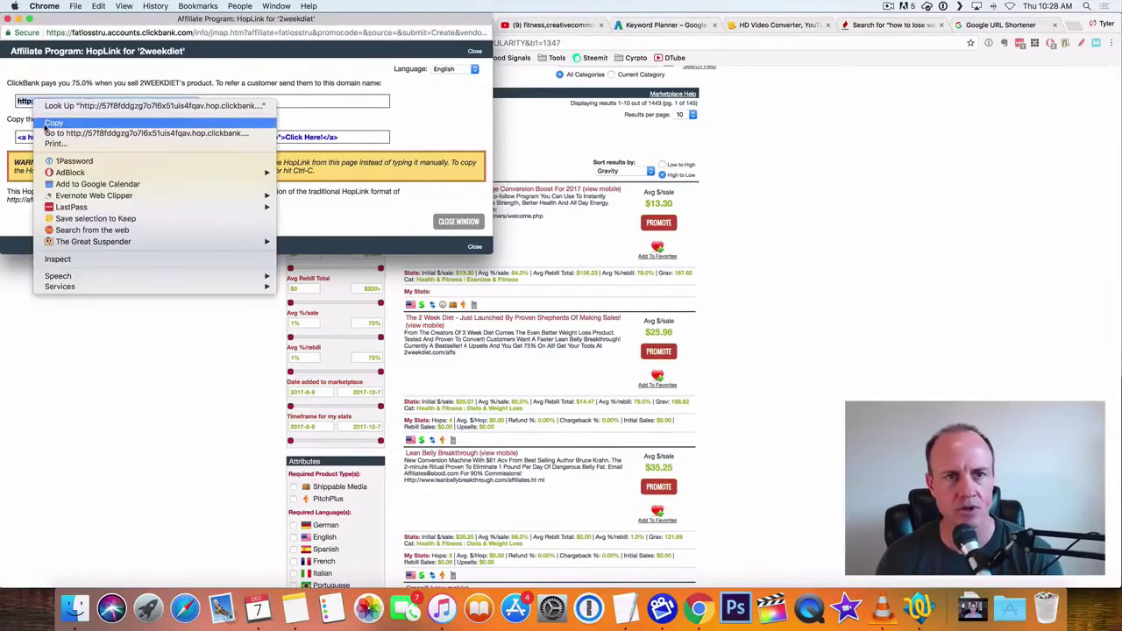
click(70, 132)
click(458, 222)
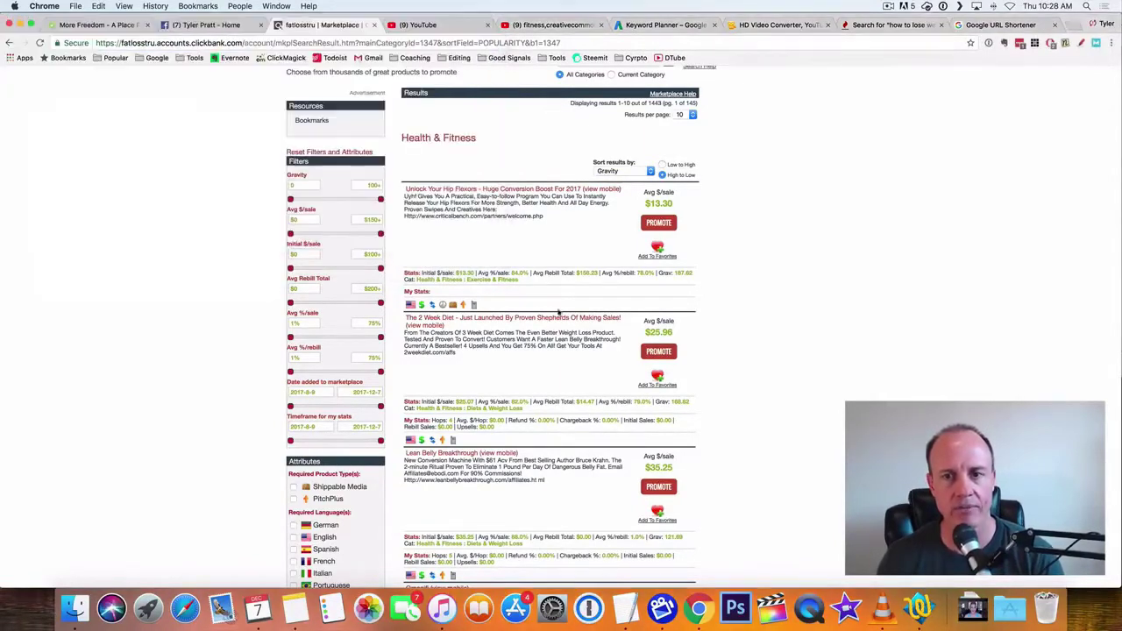
Regenerate The 2 Week Diet HopLink, copy it again, and close the popup
click(658, 351)
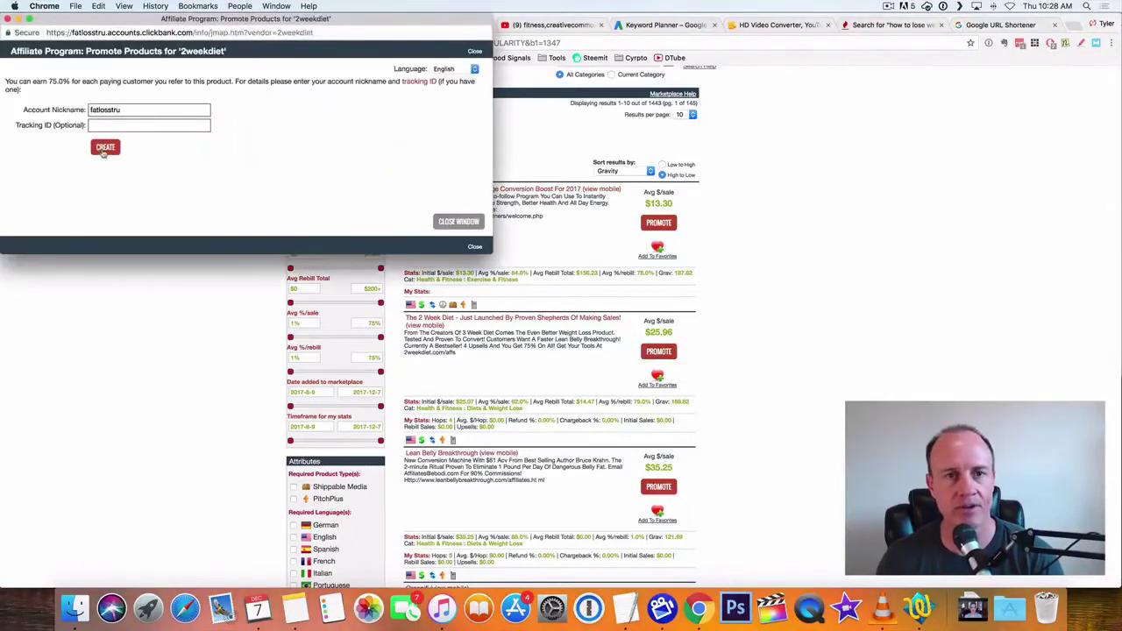
click(105, 146)
drag(212, 102, 14, 103)
right_click(44, 95)
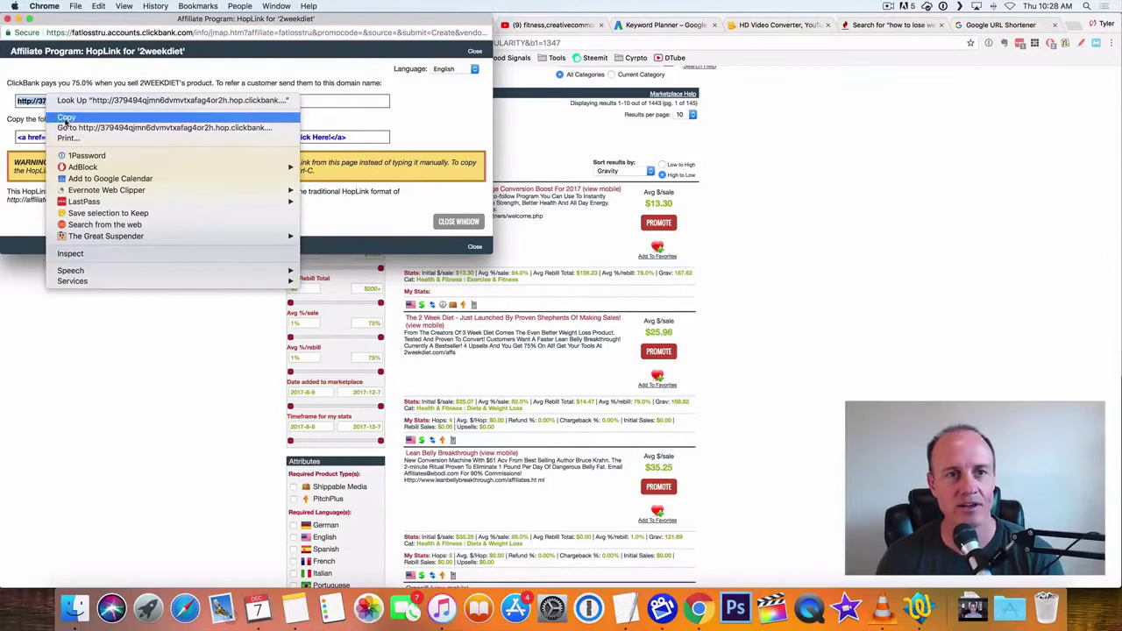
click(64, 119)
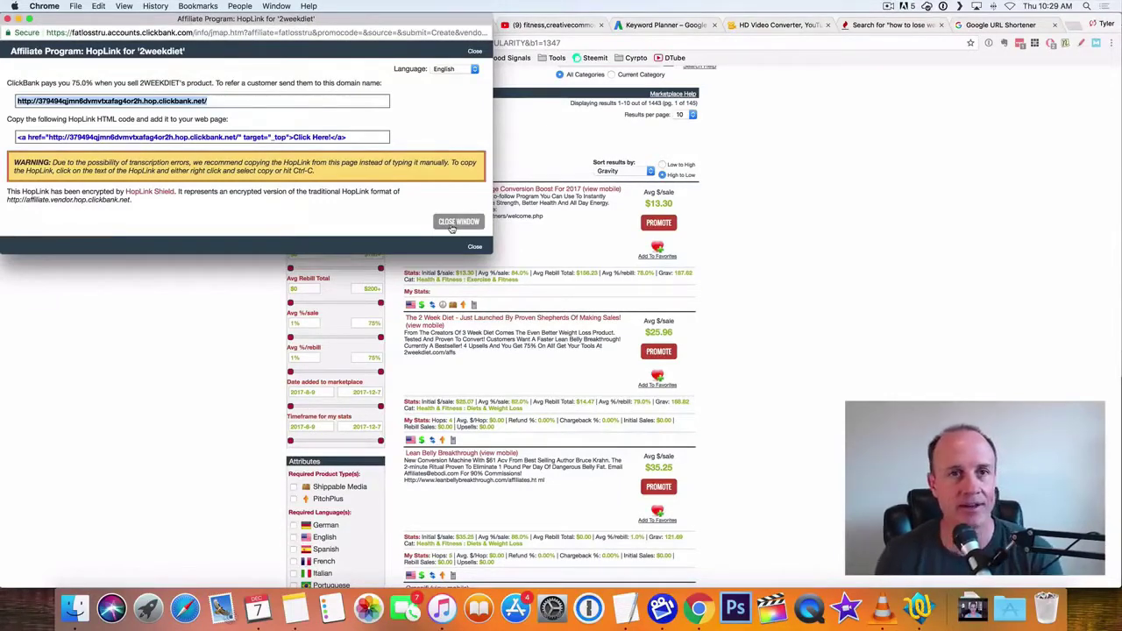
click(12, 18)
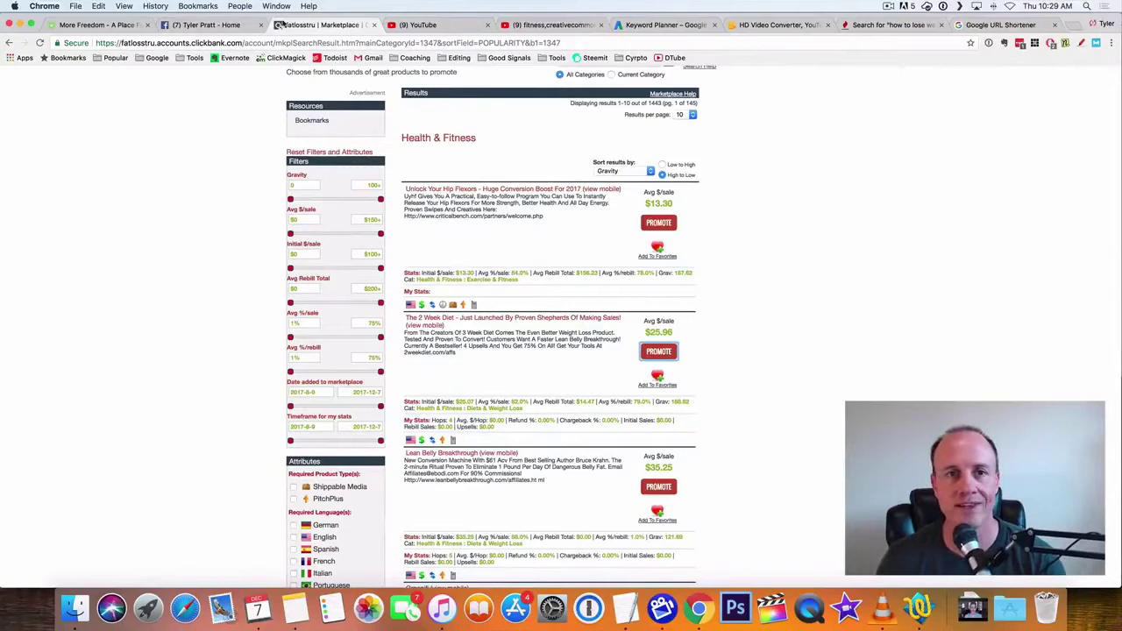
Shorten the copied ClickBank HopLink to goo.gl/74v8jM in Google URL Shortener and copy it
click(1005, 26)
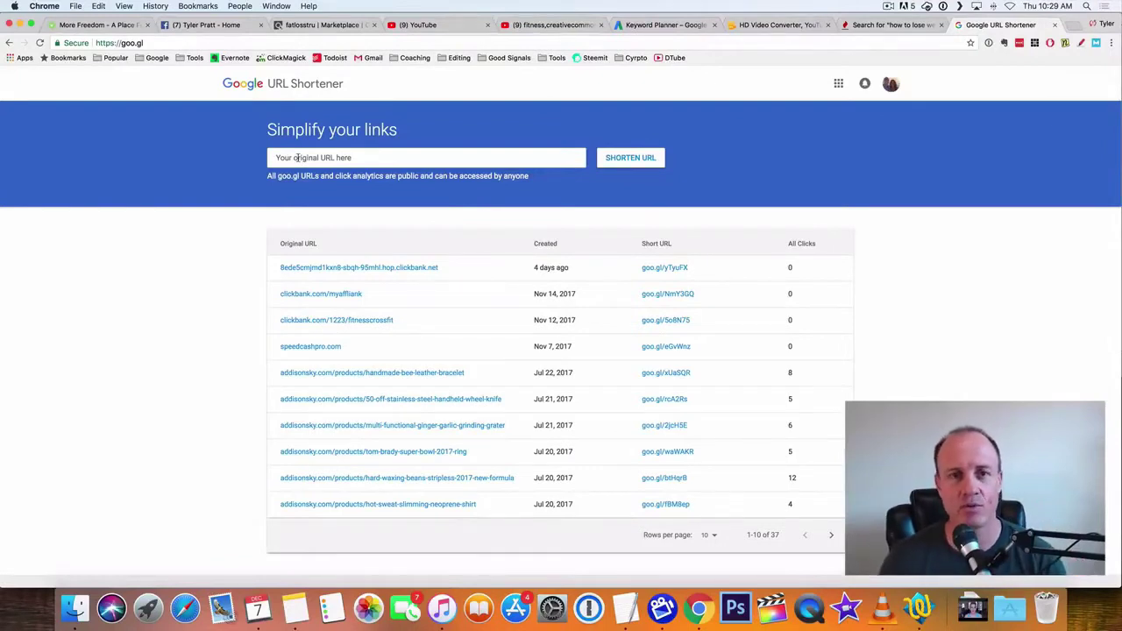
click(296, 158)
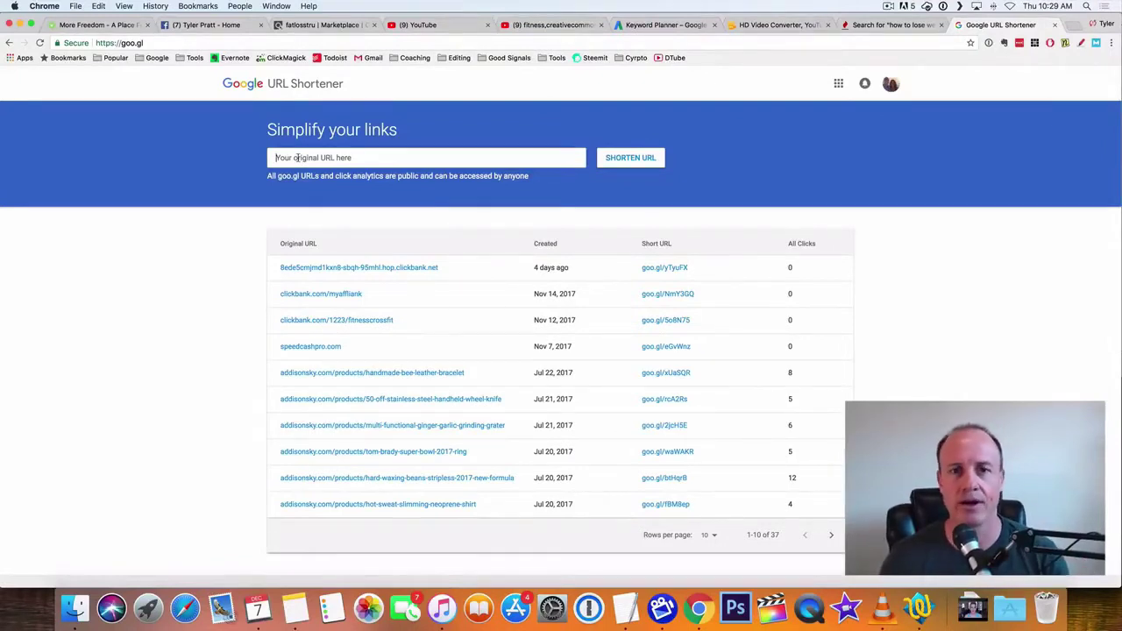
right_click(296, 158)
click(315, 210)
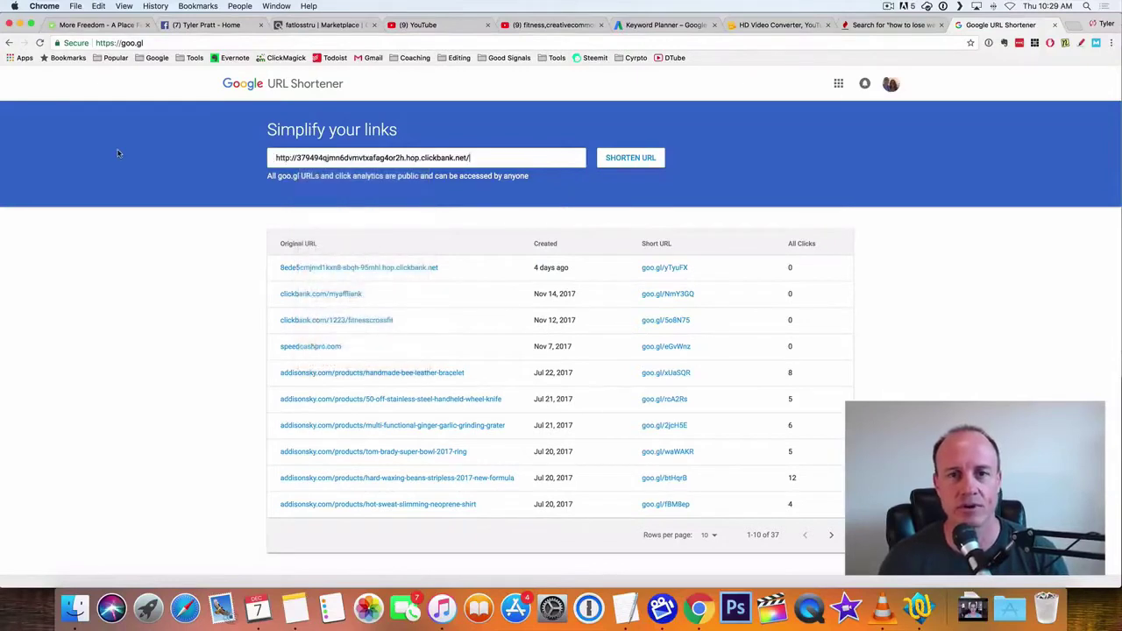
click(631, 161)
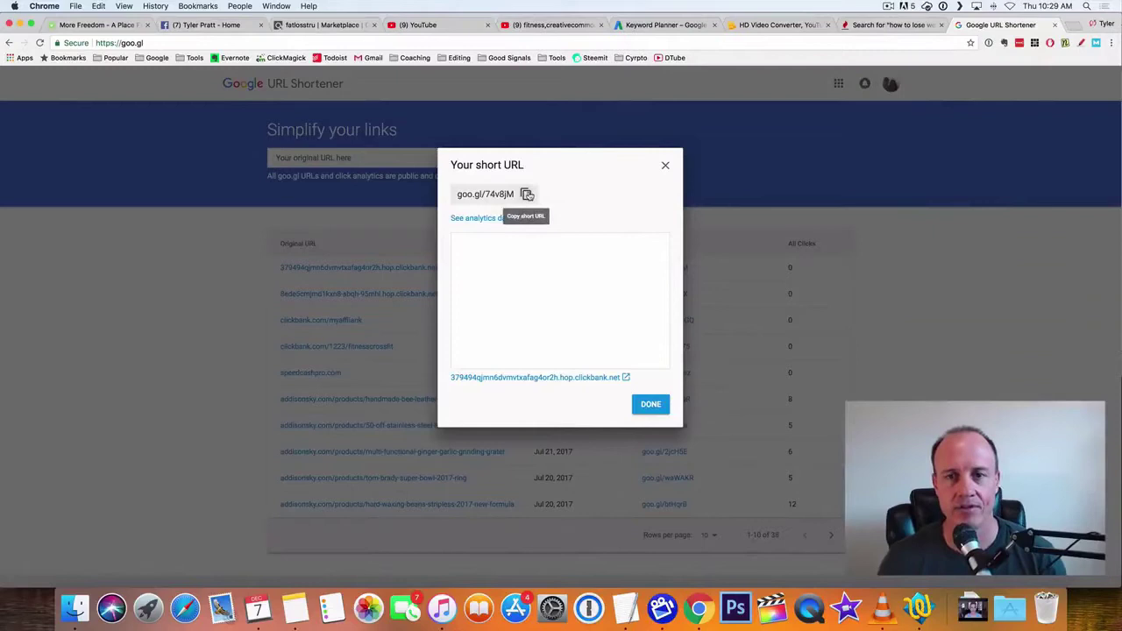
click(526, 194)
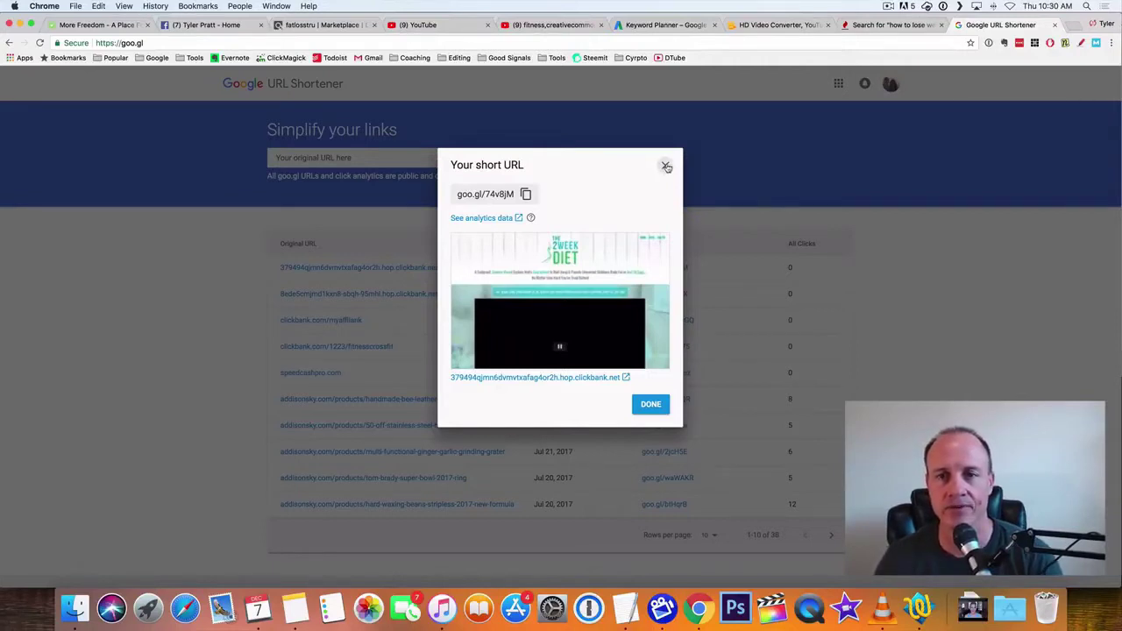
click(666, 166)
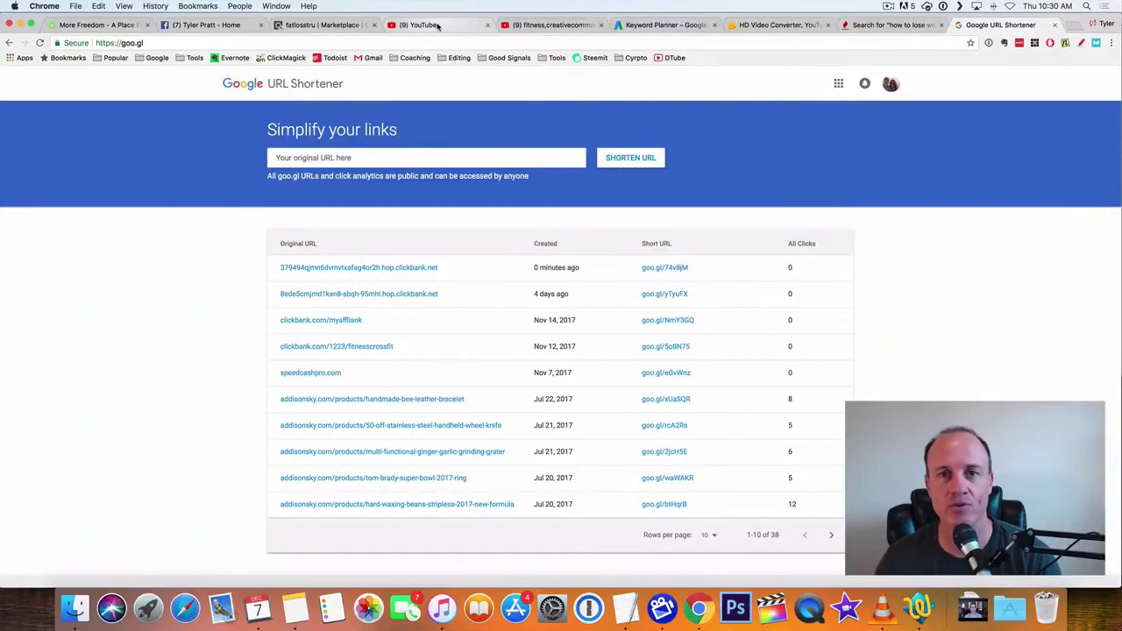
Go to the YouTube home page and clear the previous search query
click(438, 26)
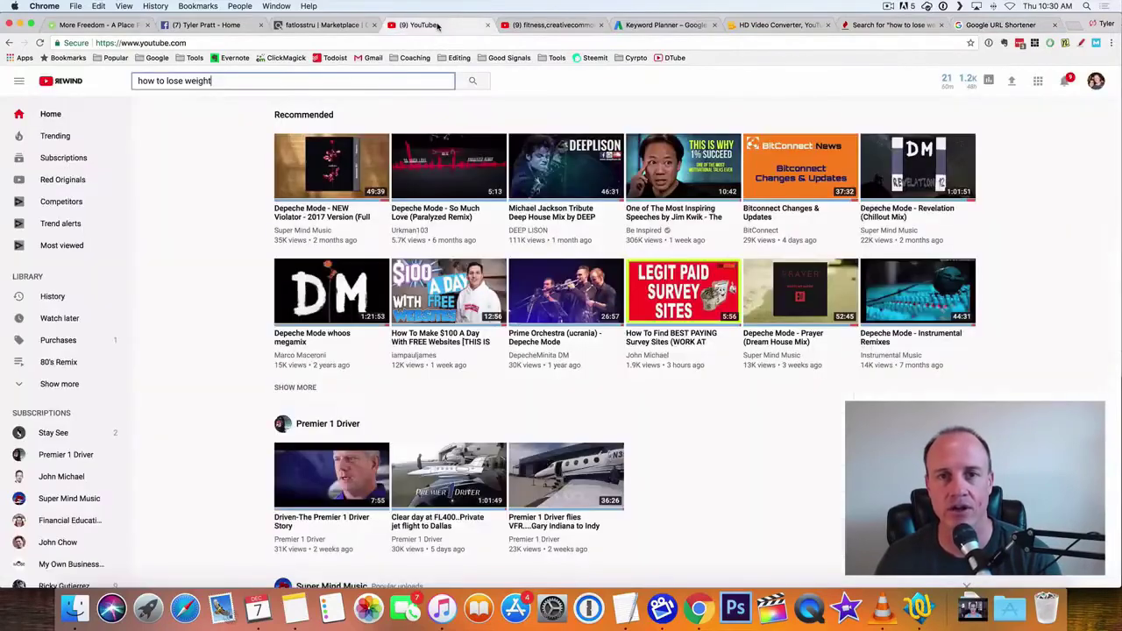
triple_click(226, 79)
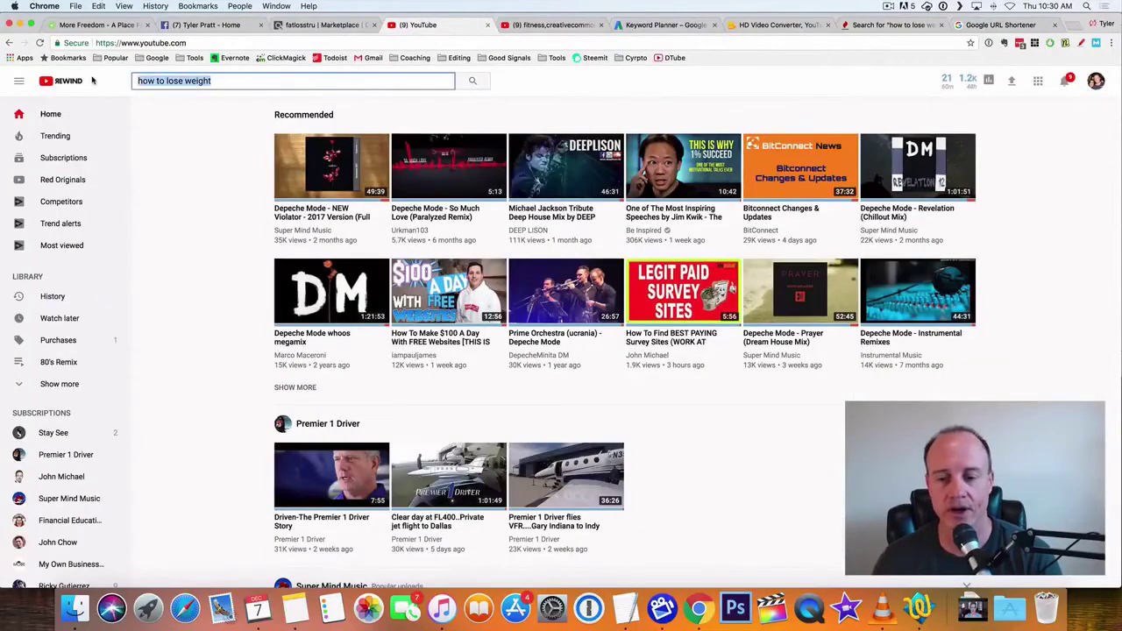
key(BackSpace)
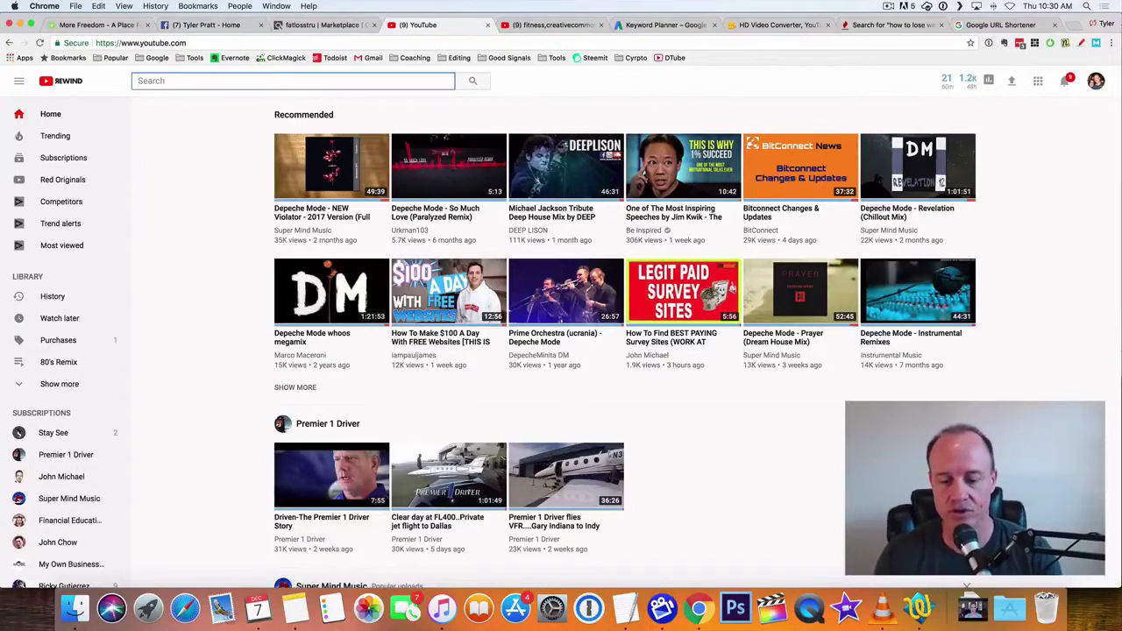
Search YouTube for 'how to lose weight women'
text(how to)
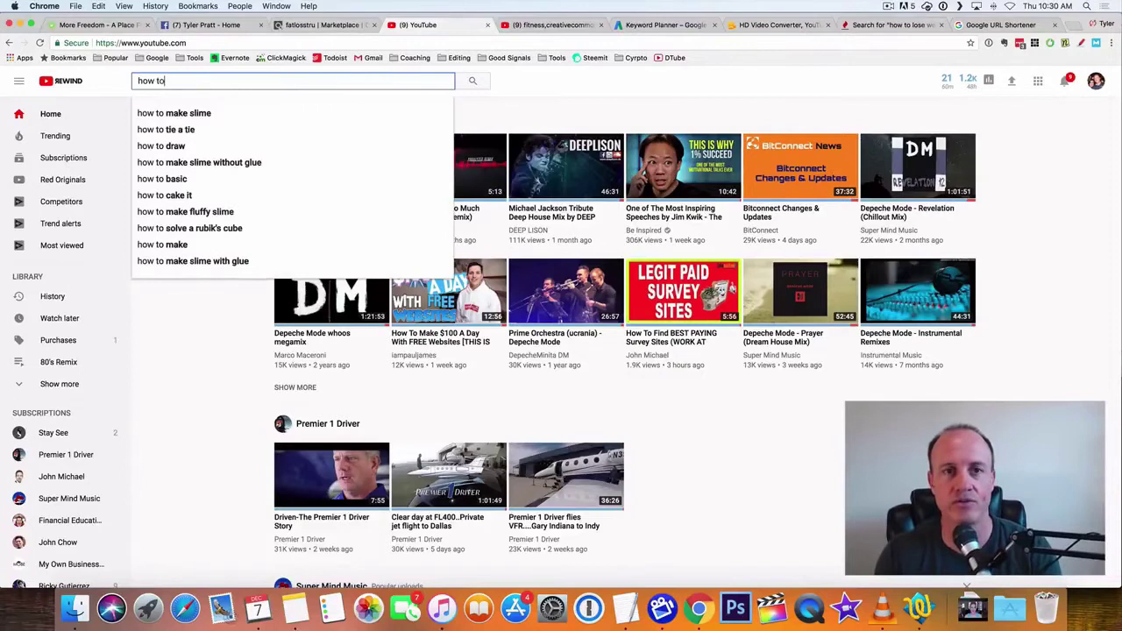
text( lose )
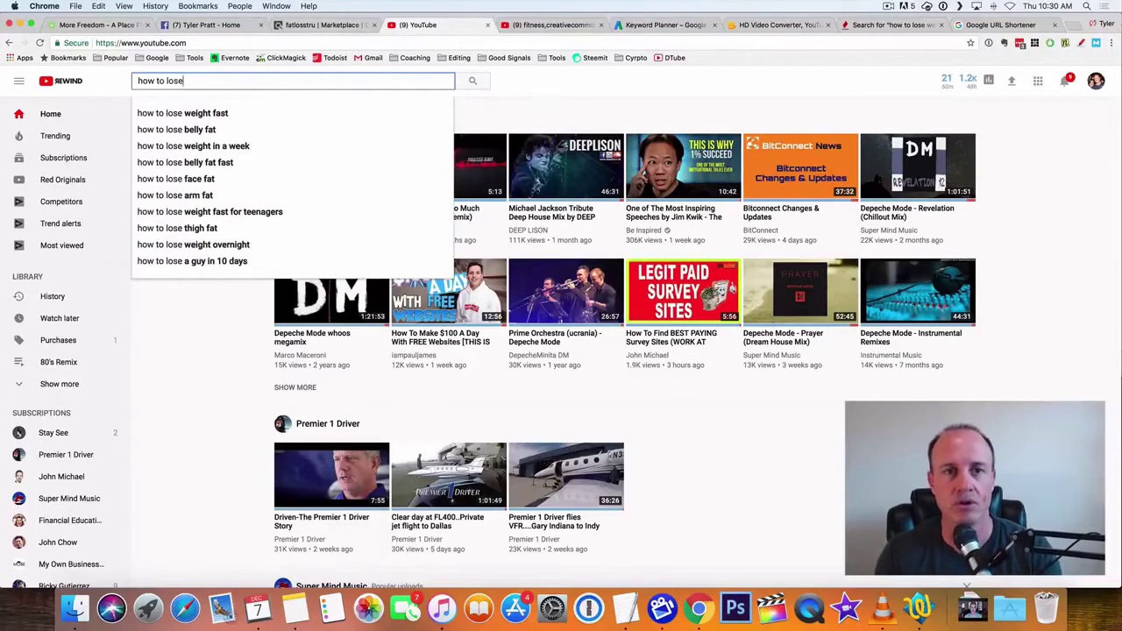
text(wee)
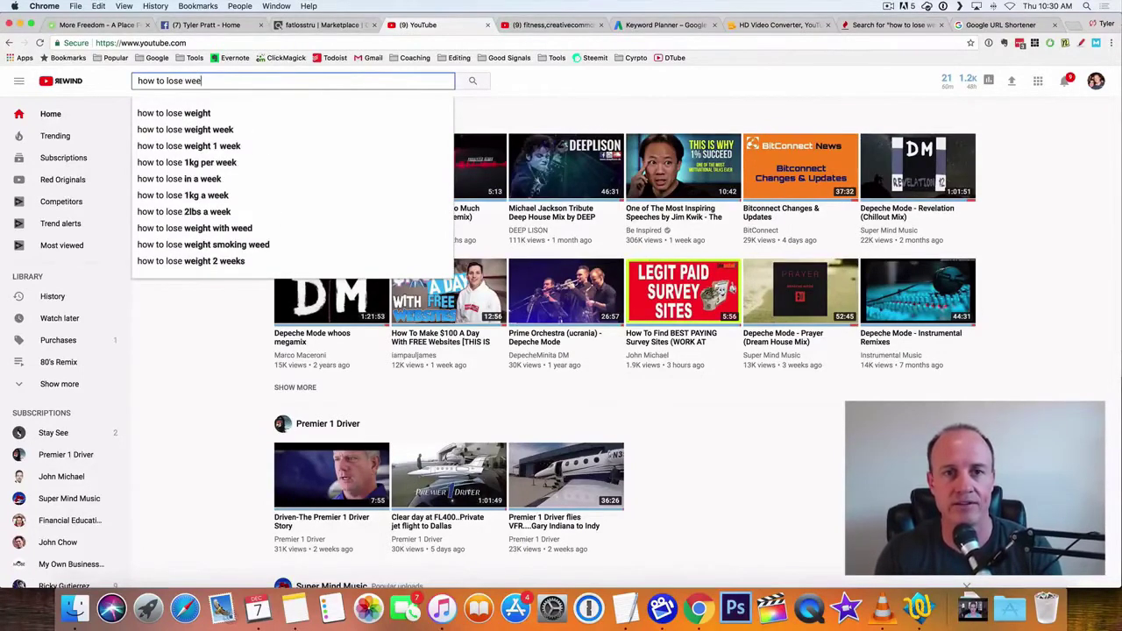
key(BackSpace)
key(BackSpace)
key(BackSpace)
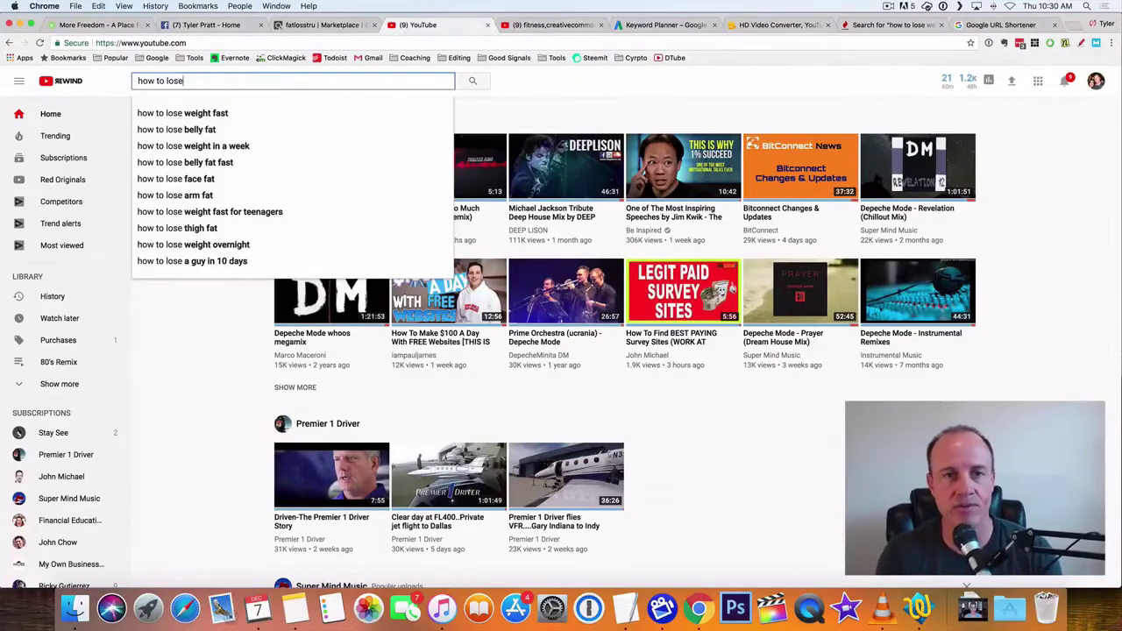
text(s)
key(BackSpace)
text(wie)
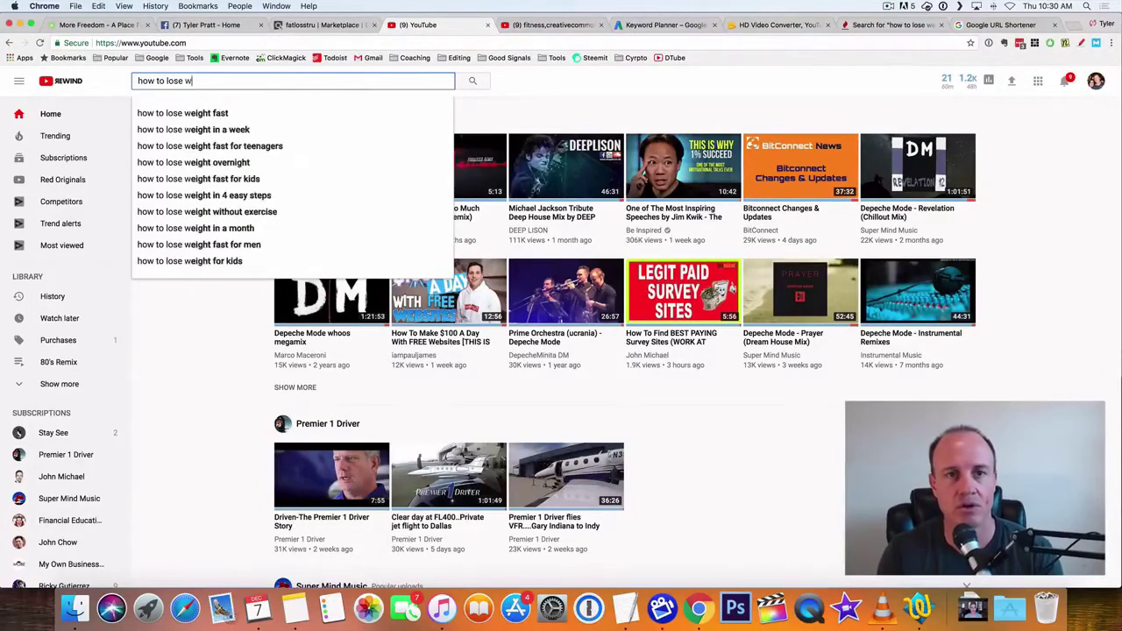
key(BackSpace)
key(BackSpace)
text(eight)
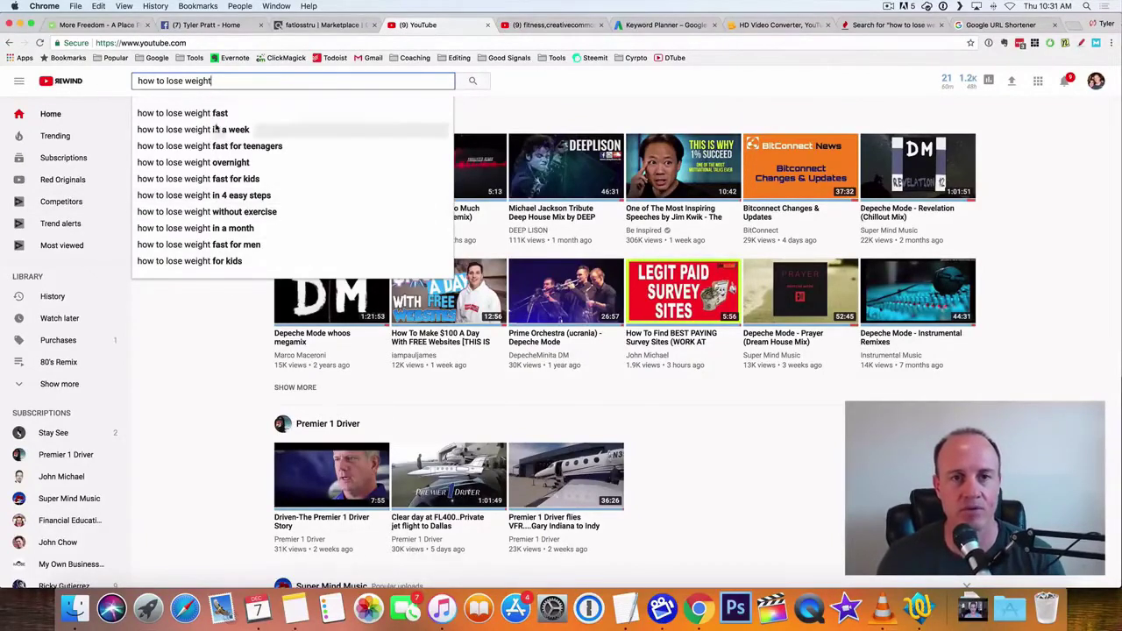
text(wo)
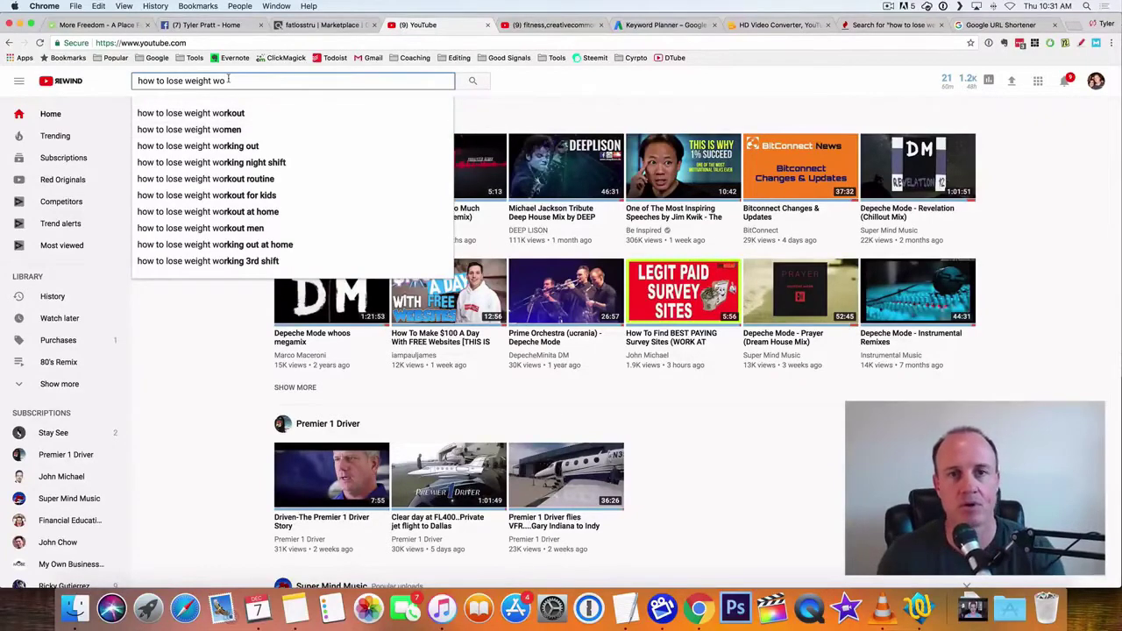
text(men)
key(BackSpace)
key(BackSpace)
key(BackSpace)
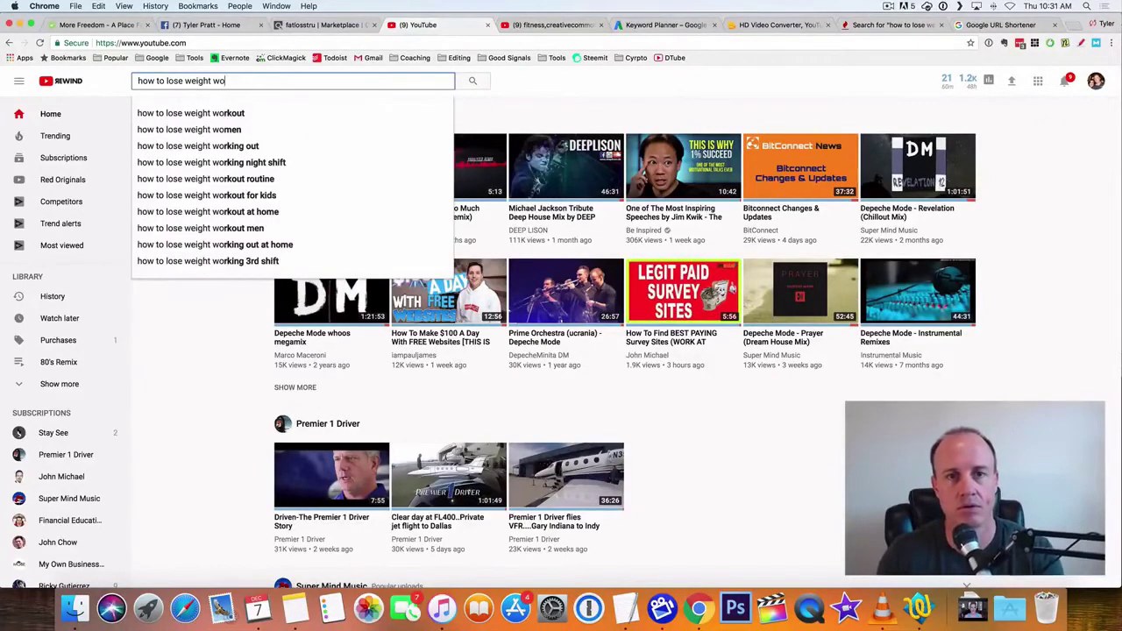
text(m)
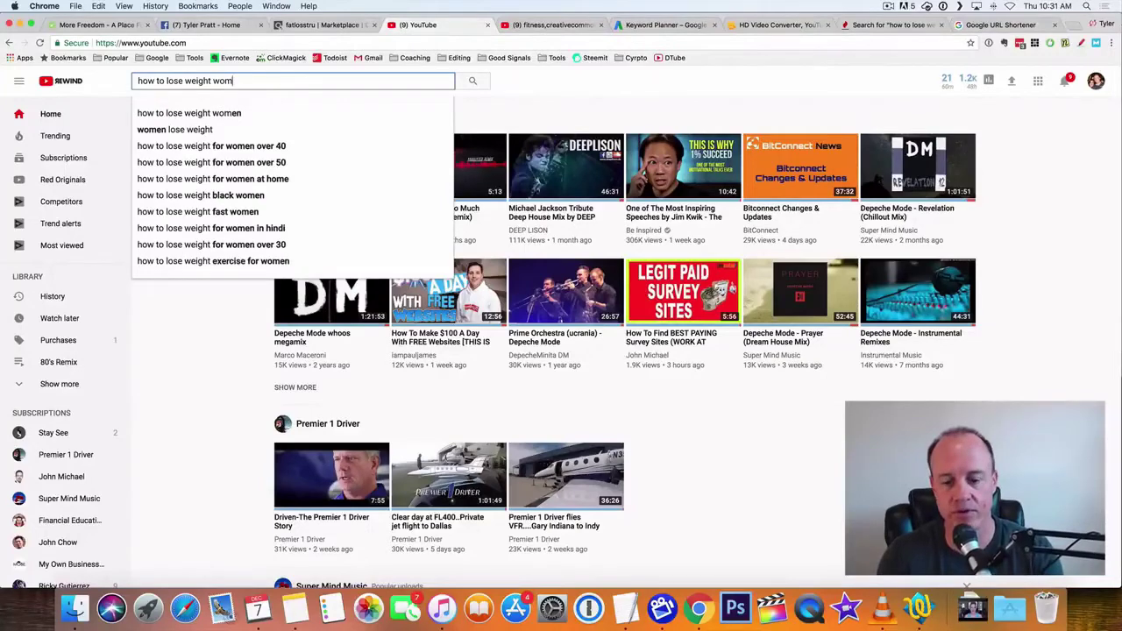
text(en)
key(Return)
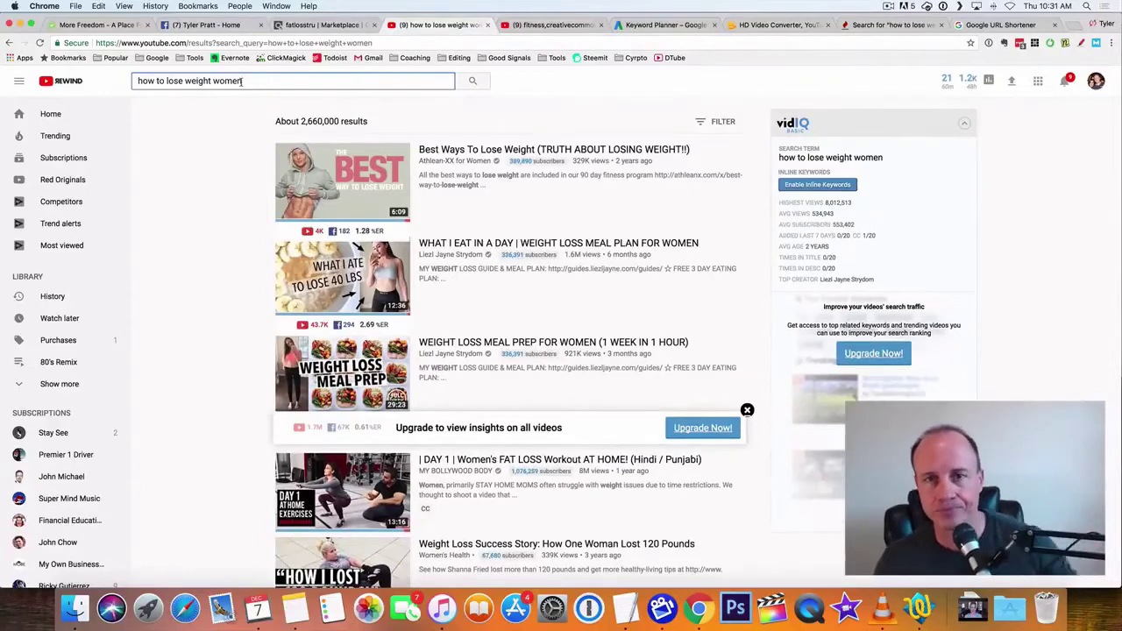
Review Keyword Planner's 'how to lose weight' ideas, then Keyword Tool's 344 YouTube suggestions
click(773, 26)
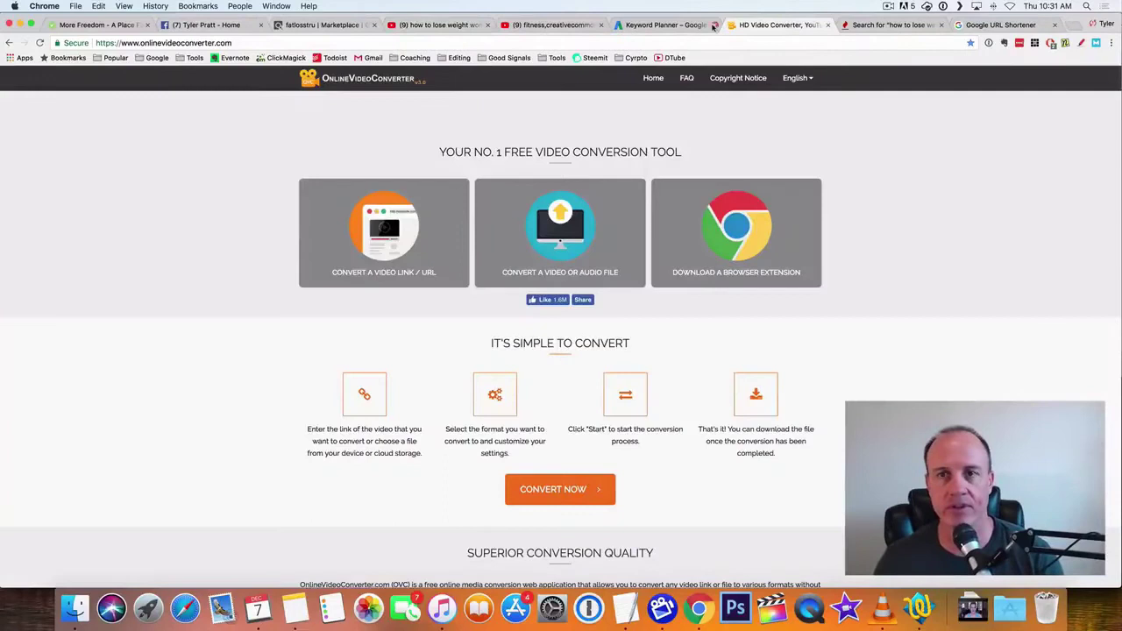
click(656, 26)
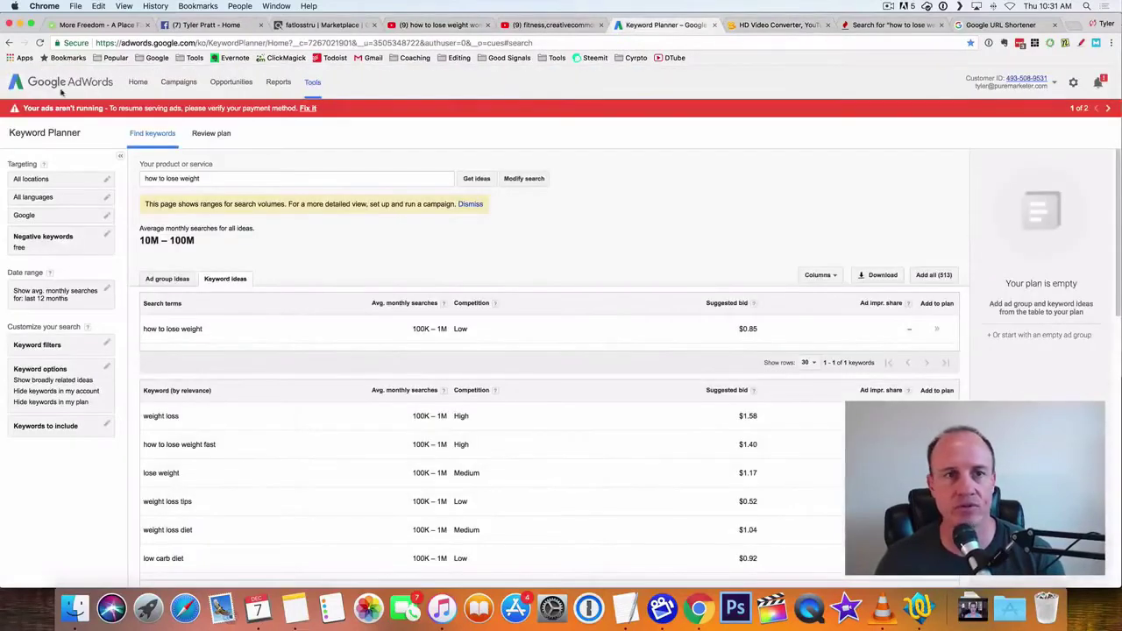
click(250, 177)
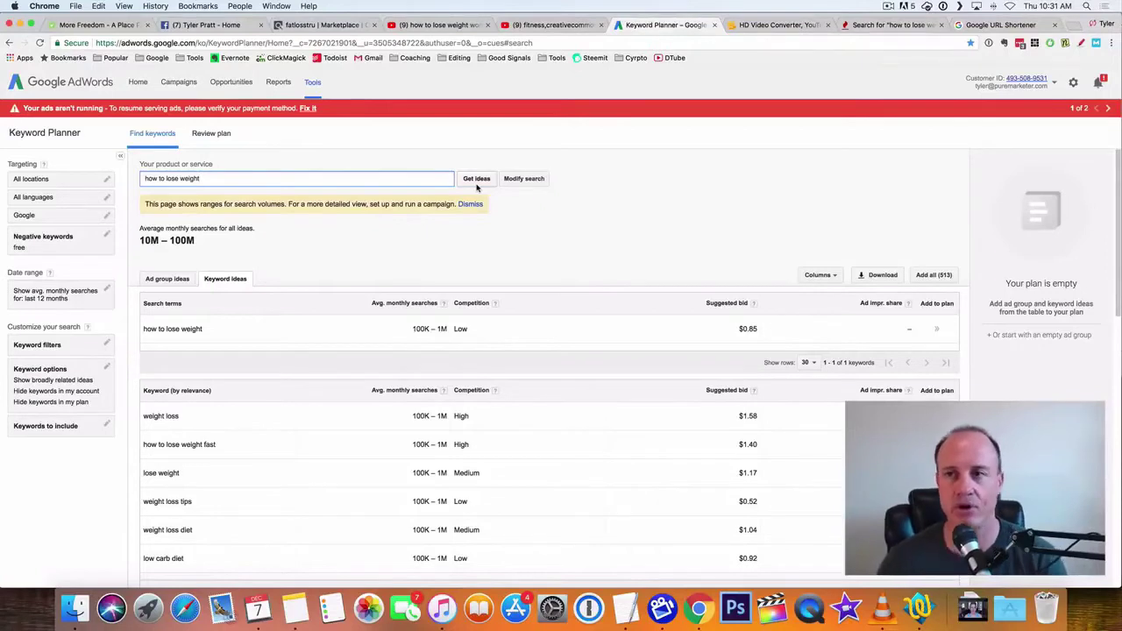
click(889, 25)
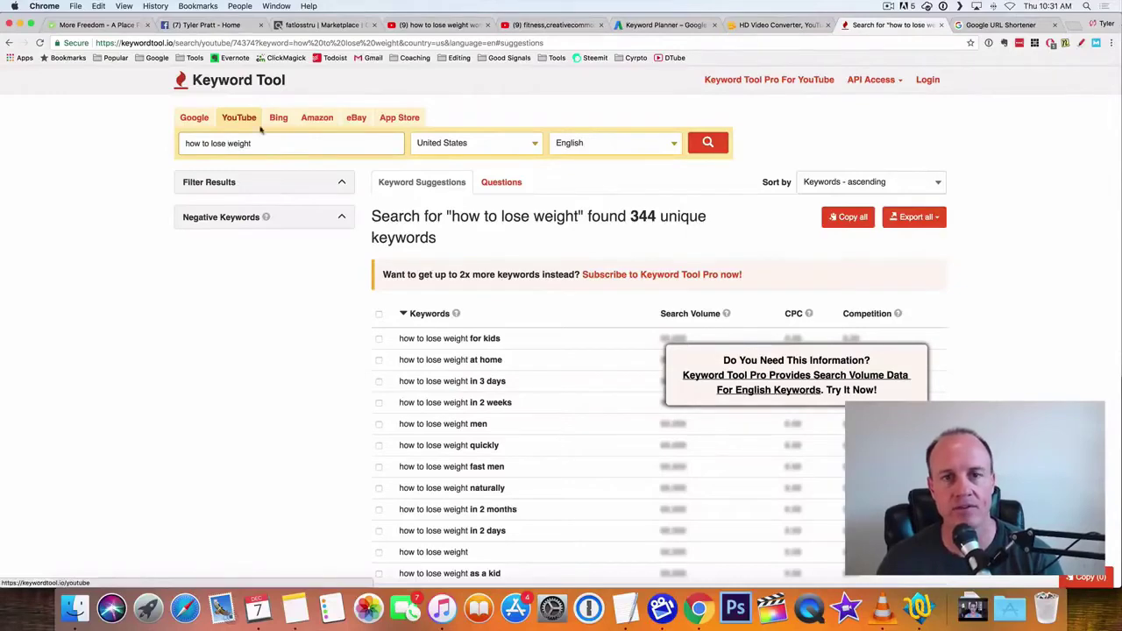
scroll(335, 359, down, 2)
scroll(335, 358, down, 4)
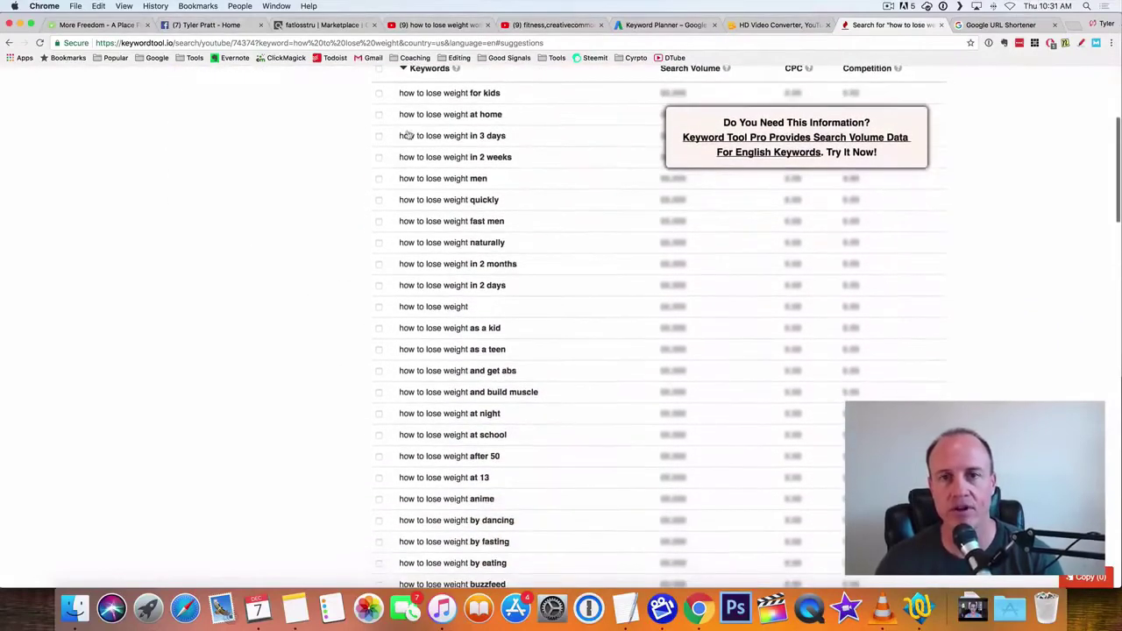
scroll(434, 371, down, 7)
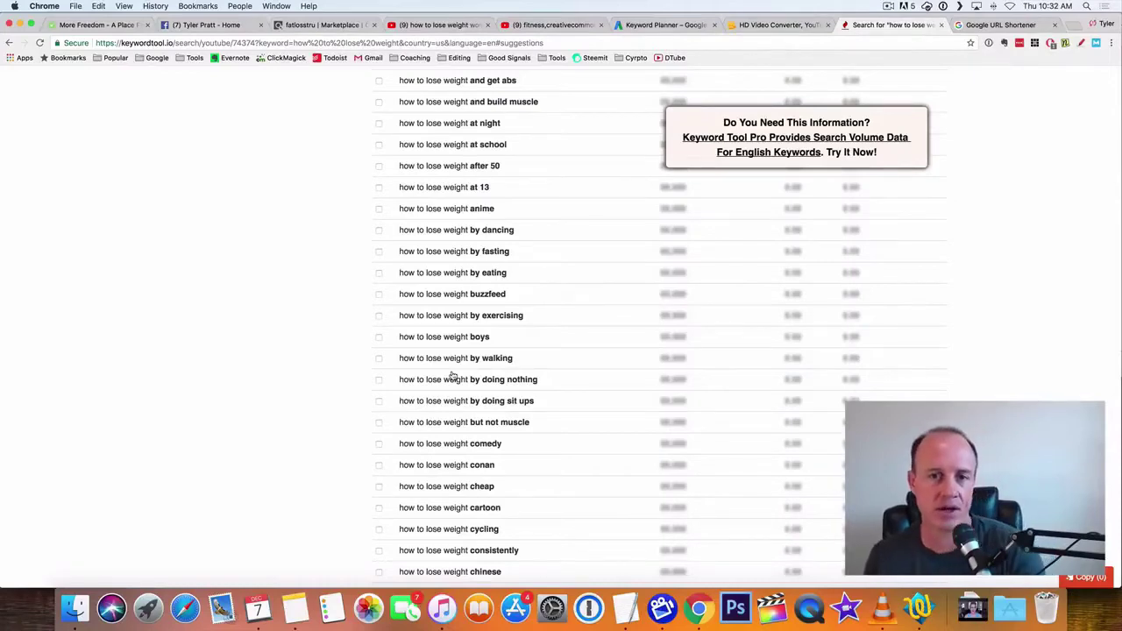
scroll(453, 376, up, 3)
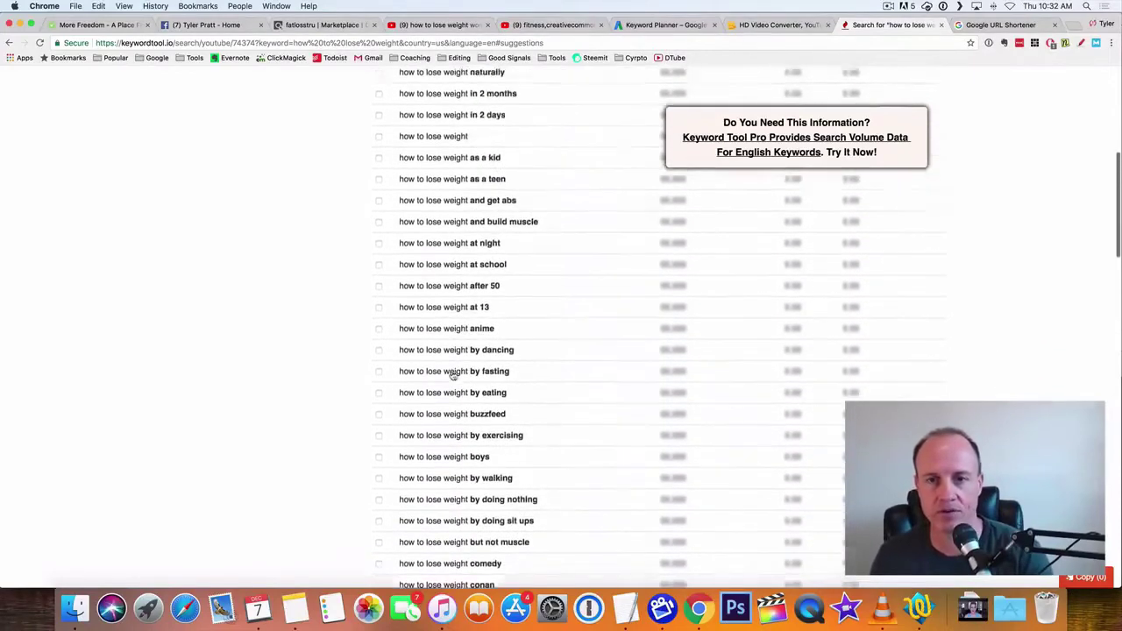
scroll(453, 375, up, 6)
scroll(453, 375, down, 8)
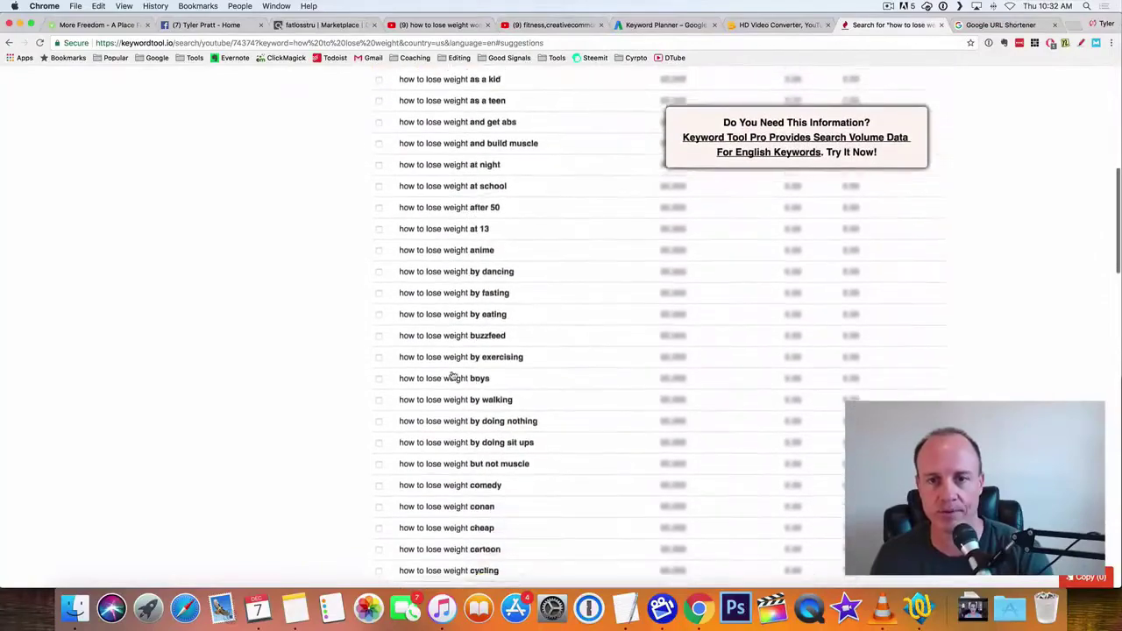
scroll(453, 375, down, 10)
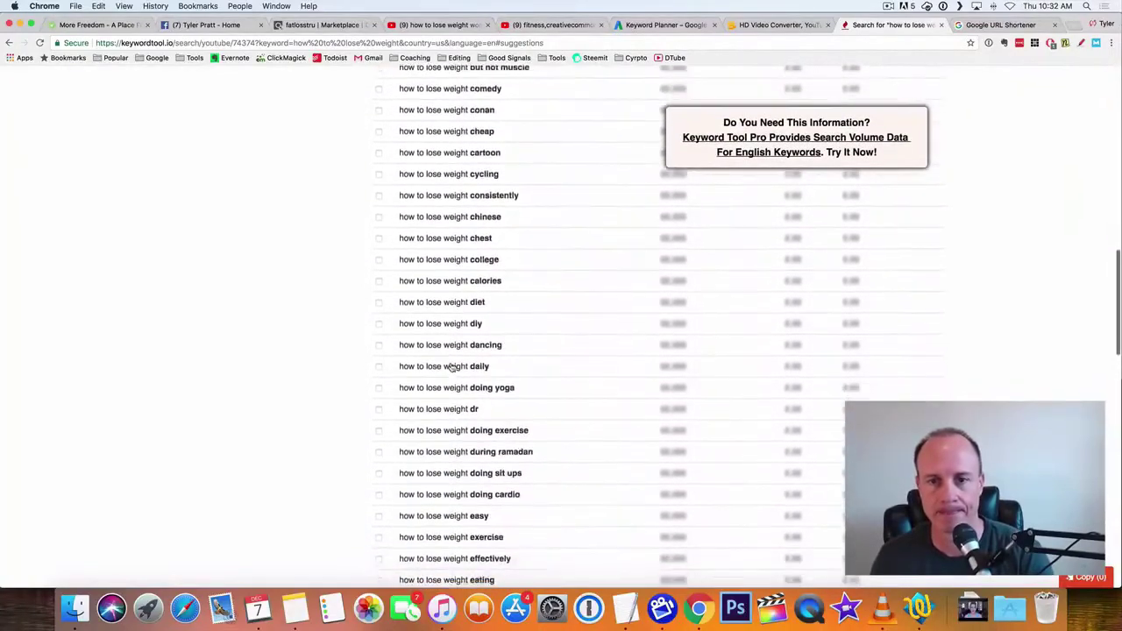
scroll(449, 368, down, 10)
scroll(451, 371, up, 20)
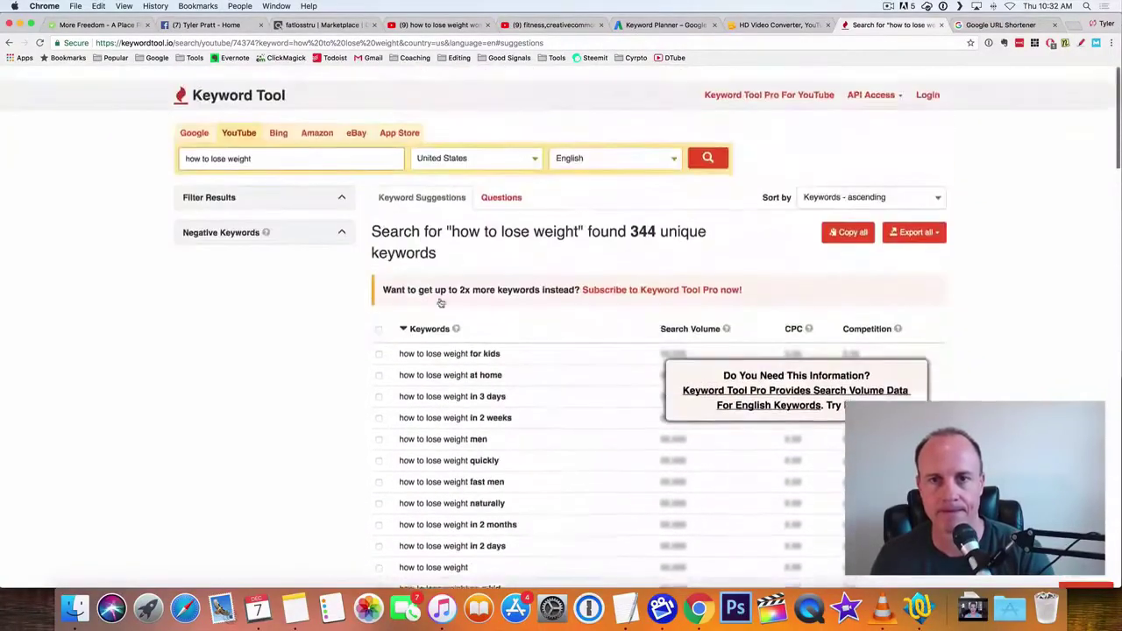
Search Keyword Tool for 'how to lose weight w' and scroll its 12 suggestions
click(311, 143)
text(w)
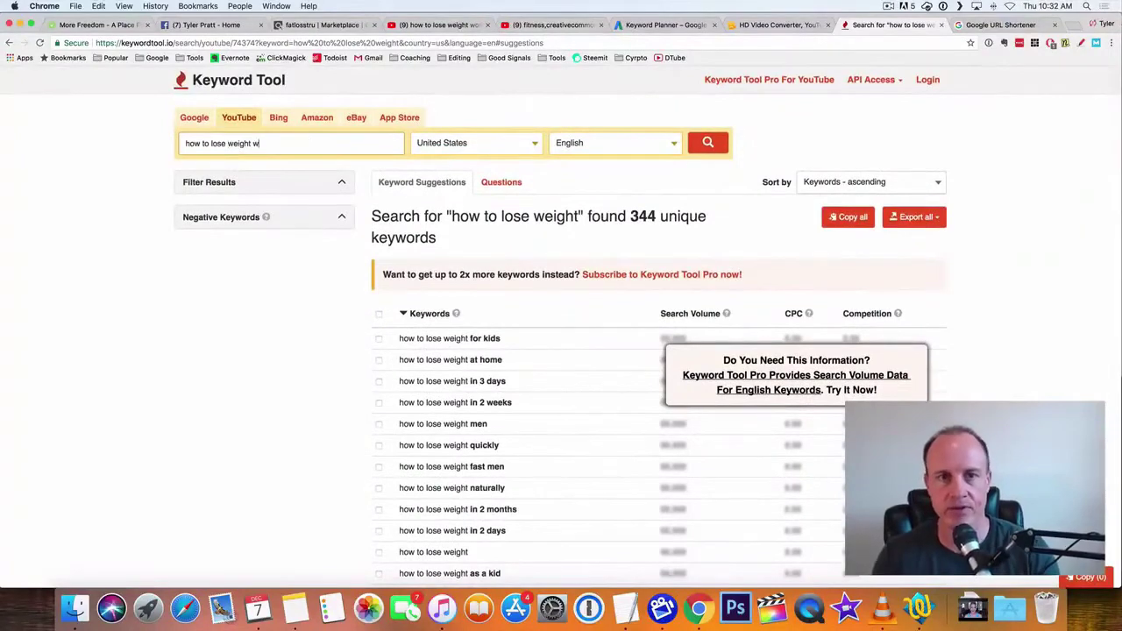
key(Return)
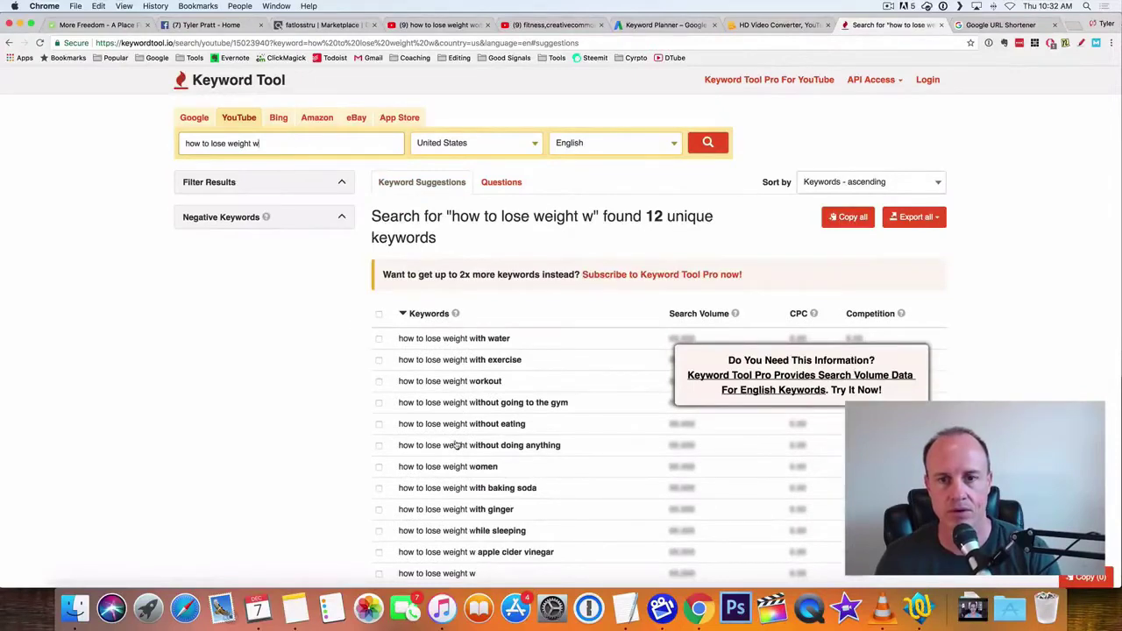
scroll(457, 467, down, 1)
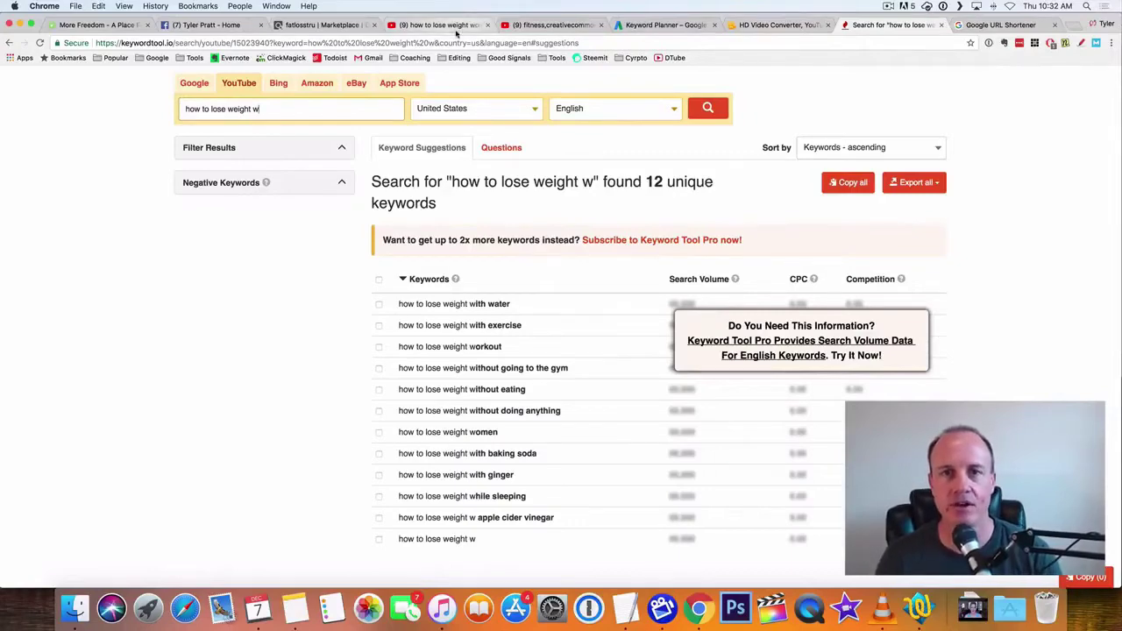
Switch to the 'fitness,creativecommons' YouTube results and scroll through them
click(561, 26)
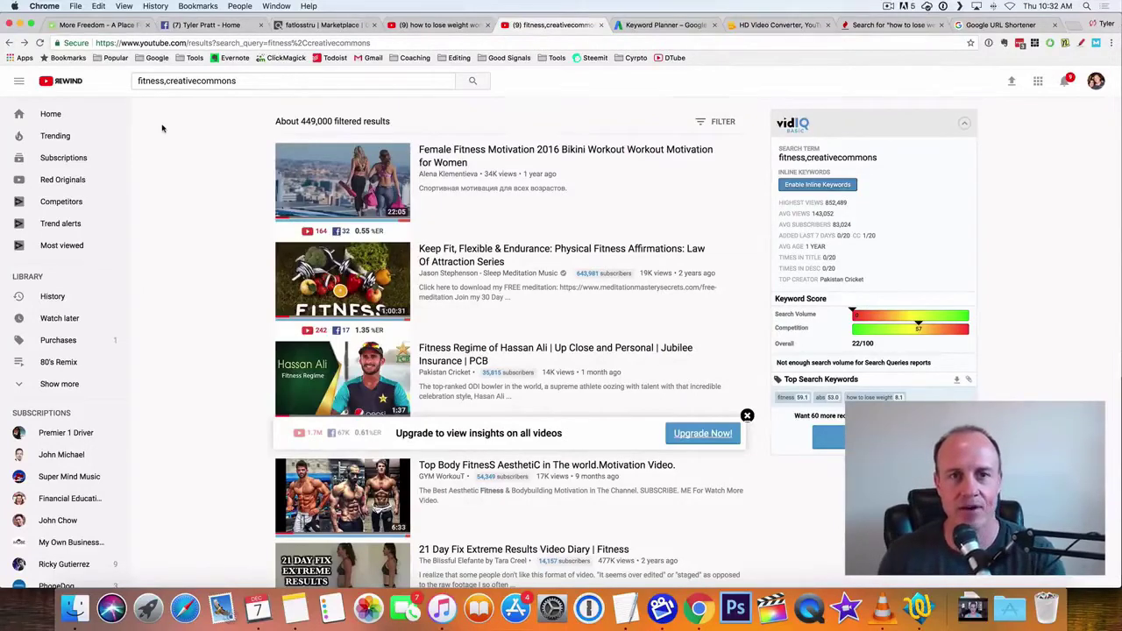
scroll(163, 131, down, 3)
scroll(165, 133, up, 3)
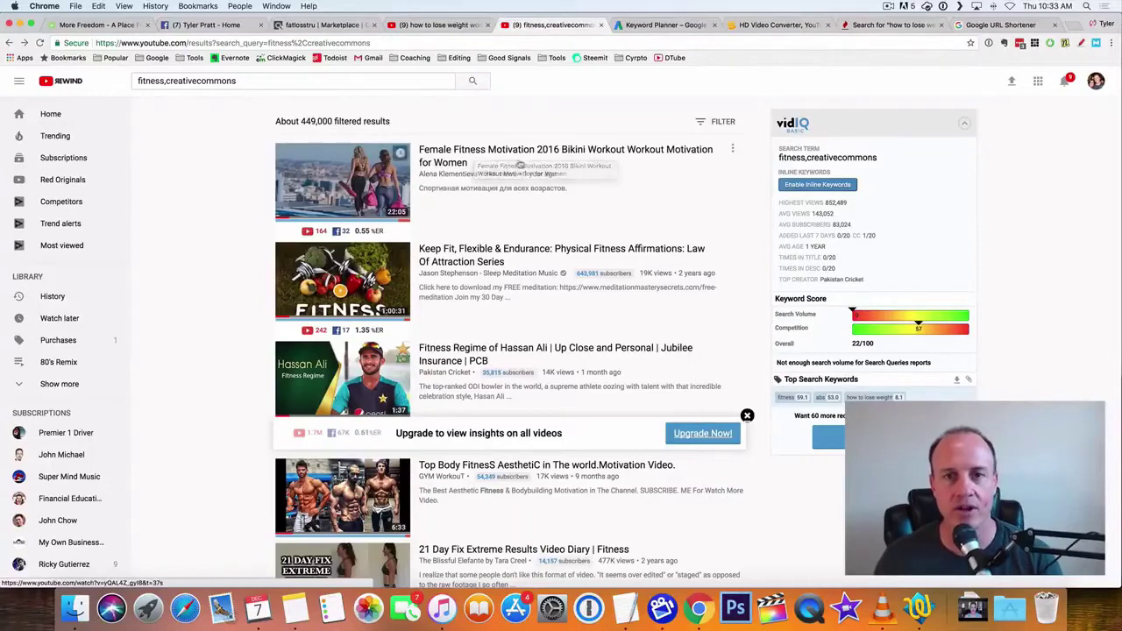
click(559, 153)
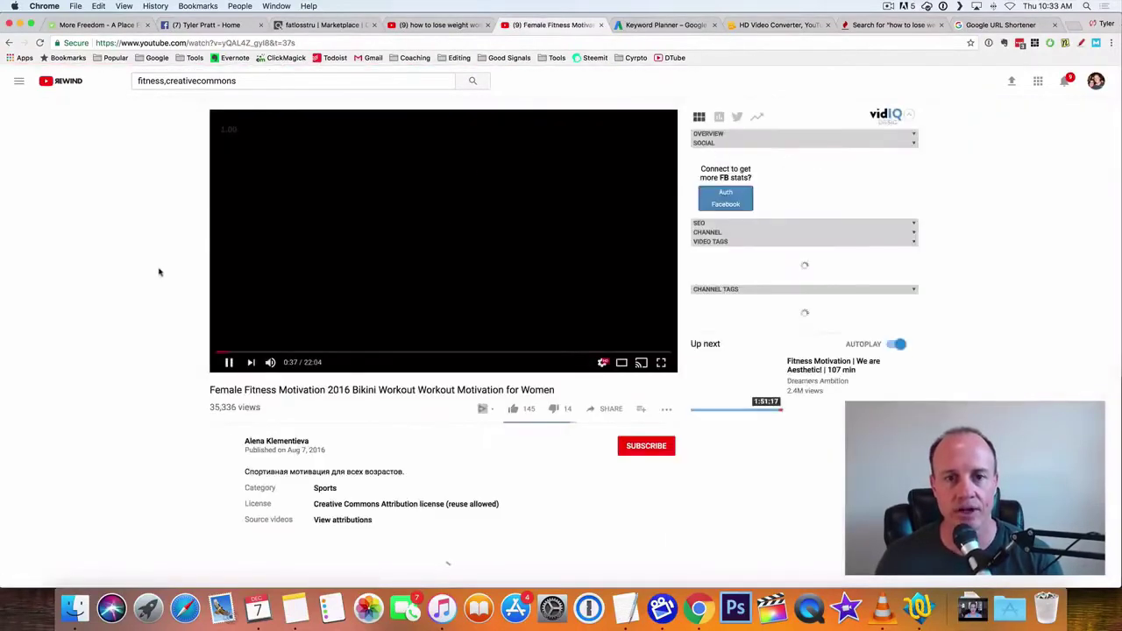
scroll(219, 311, down, 1)
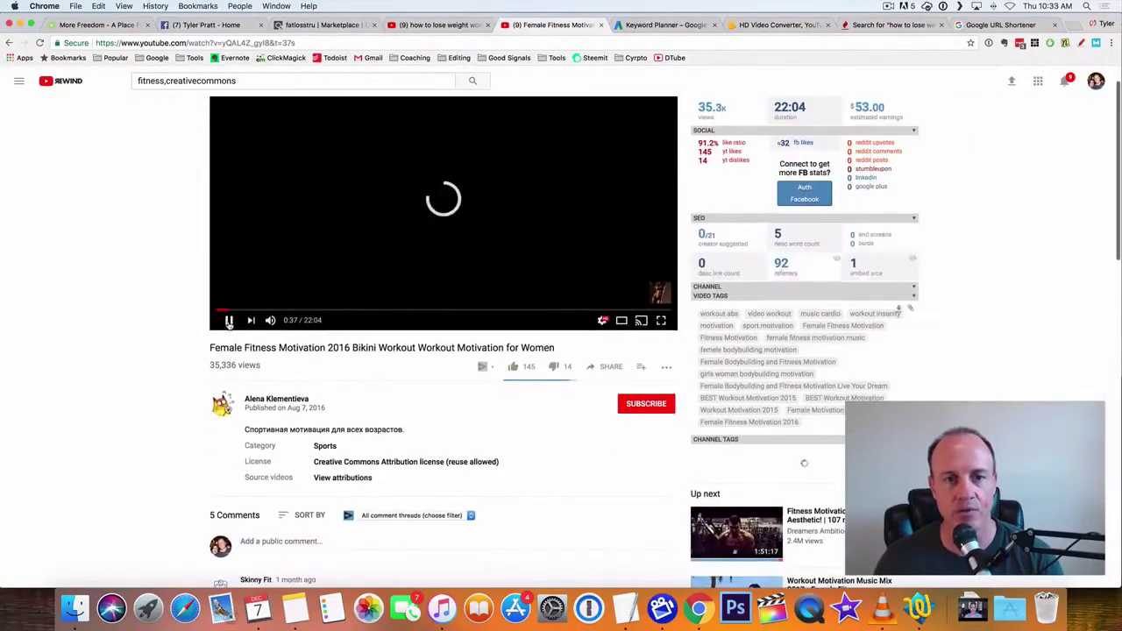
click(229, 321)
scroll(219, 307, down, 3)
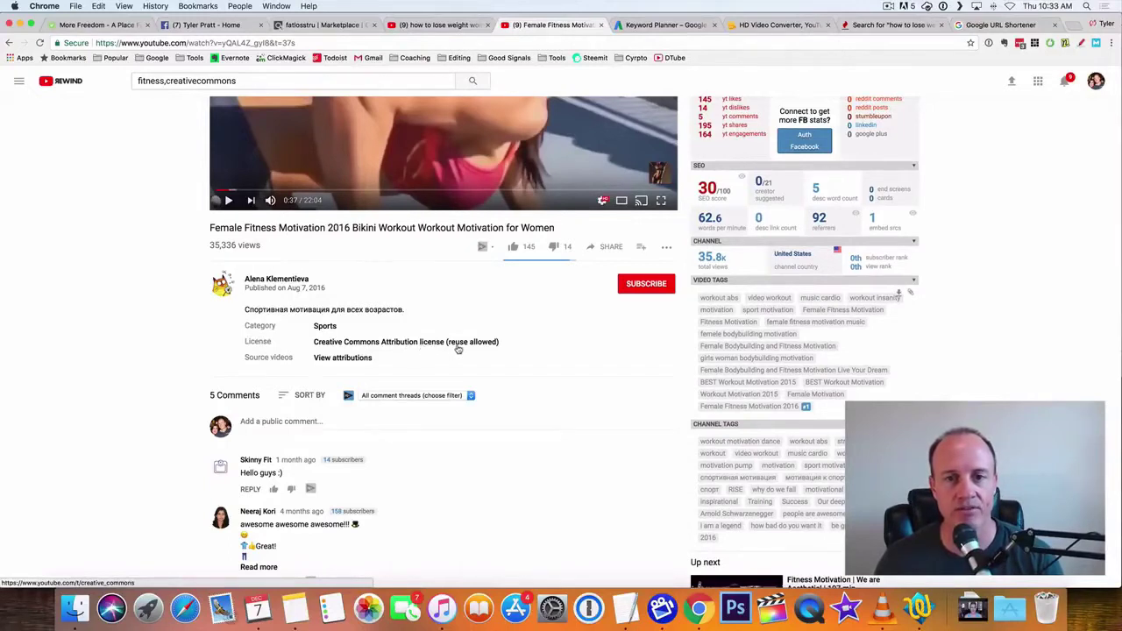
scroll(156, 344, up, 4)
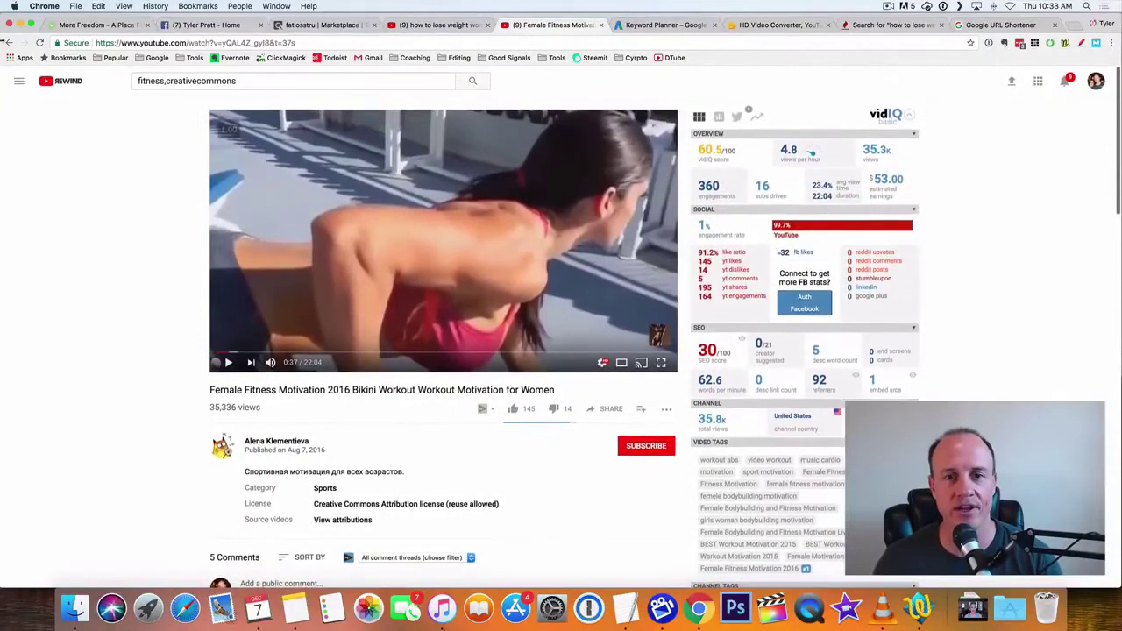
click(8, 42)
scroll(225, 289, down, 5)
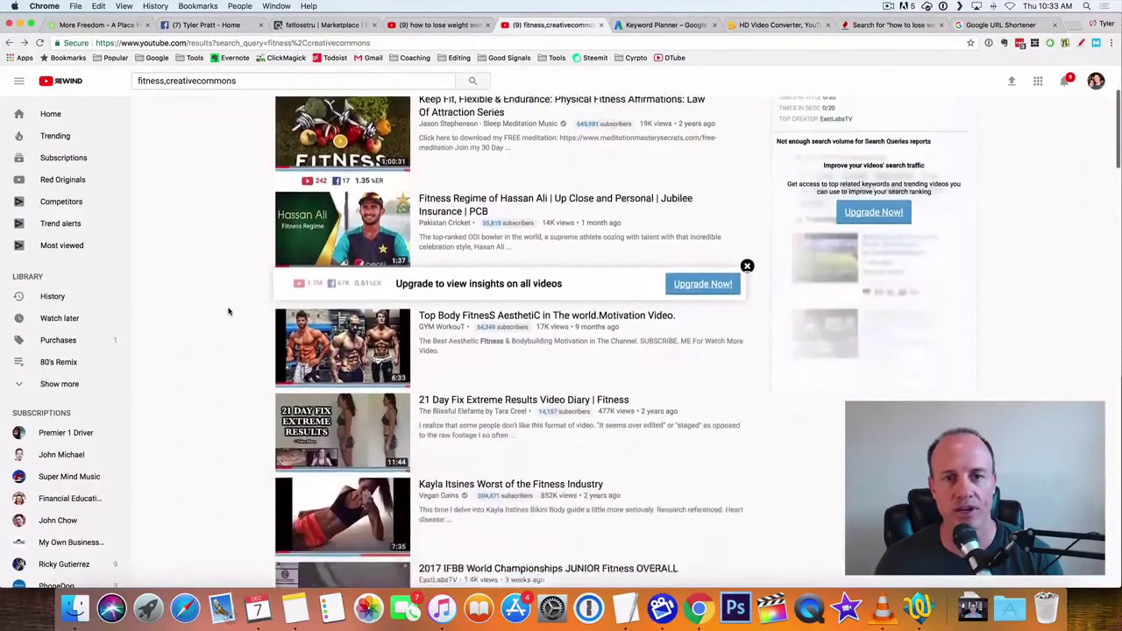
Open the 21 Day Fix Extreme Results Video Diary and pause it
click(508, 290)
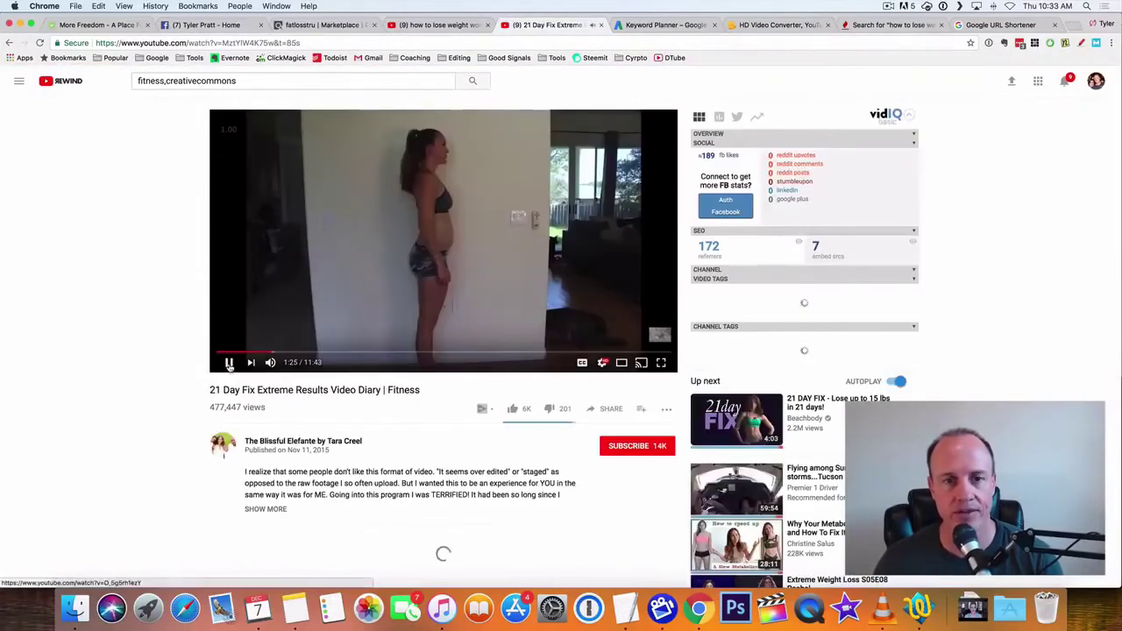
key(space)
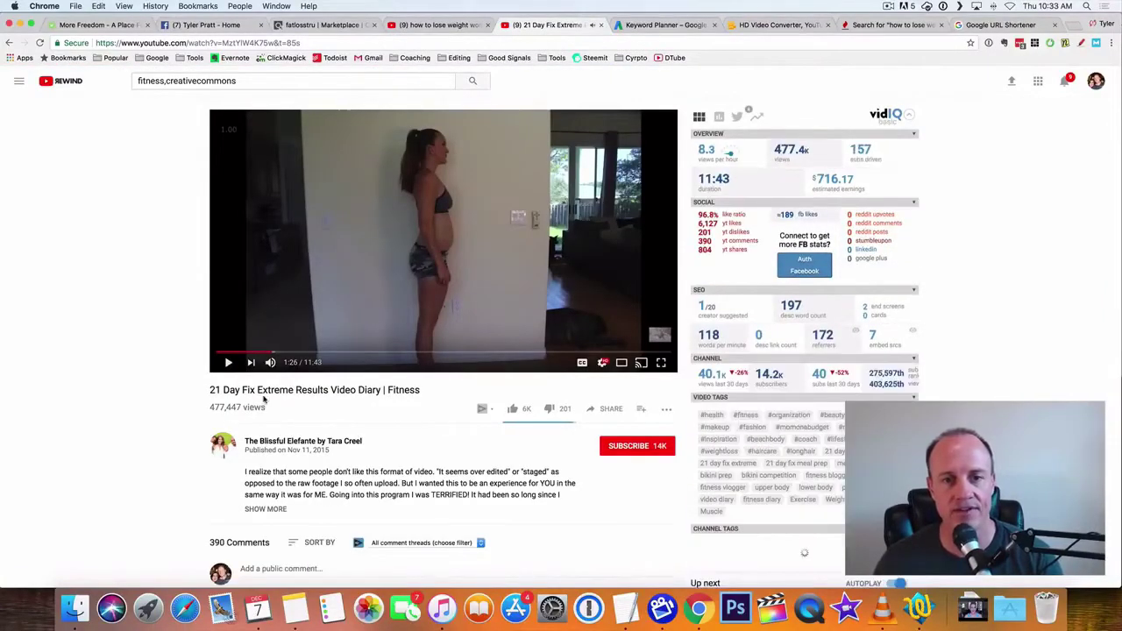
scroll(99, 338, down, 4)
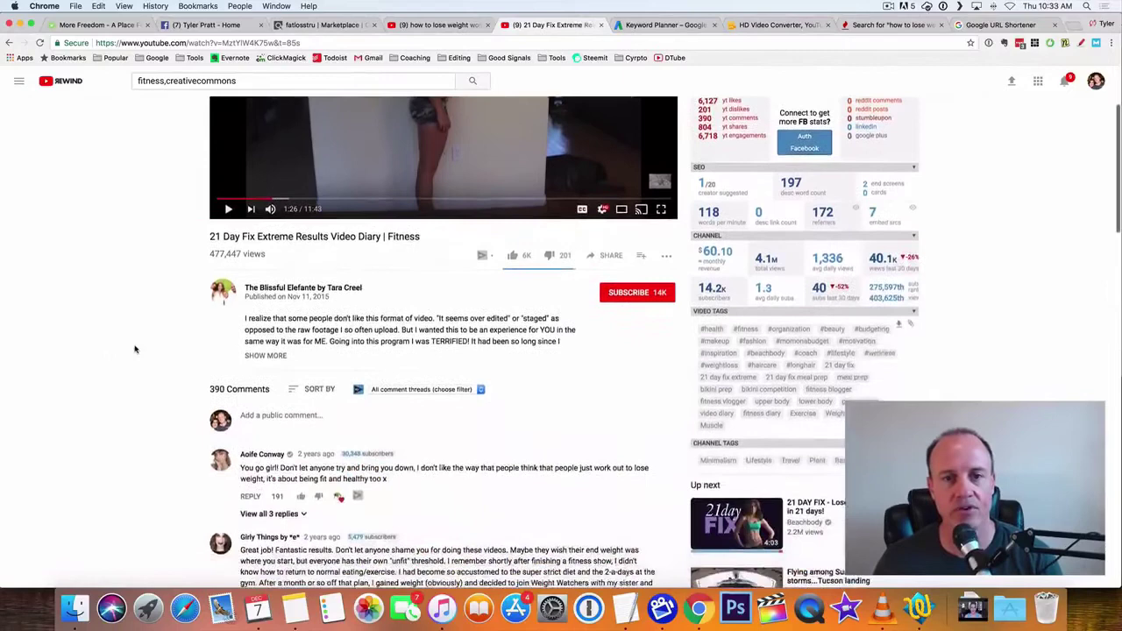
scroll(137, 345, up, 4)
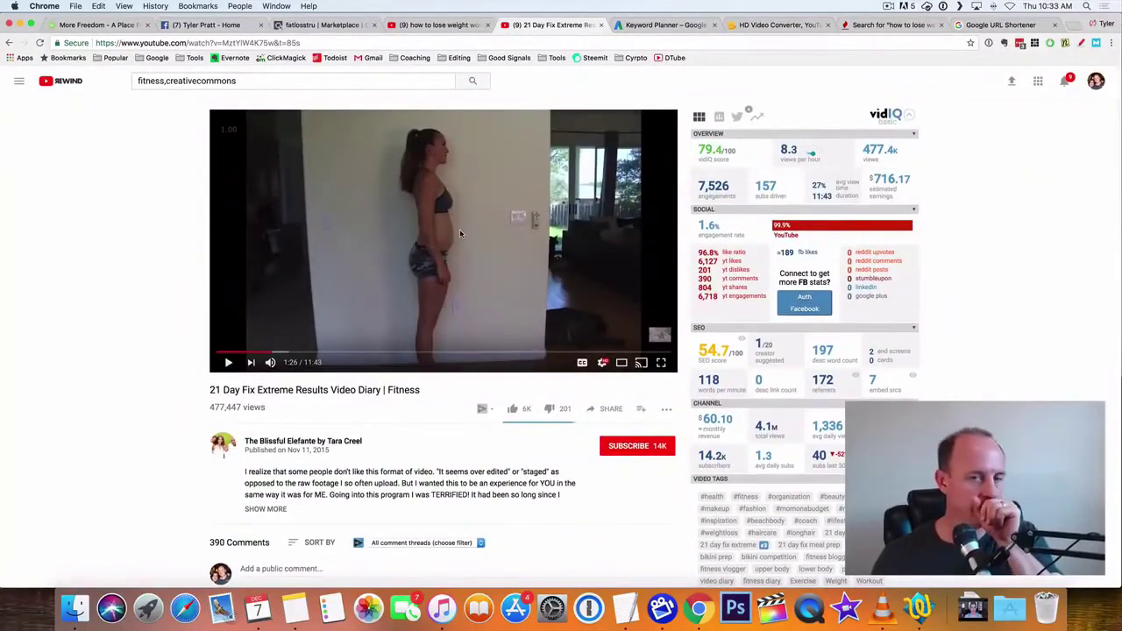
scroll(108, 290, down, 2)
scroll(107, 290, down, 1)
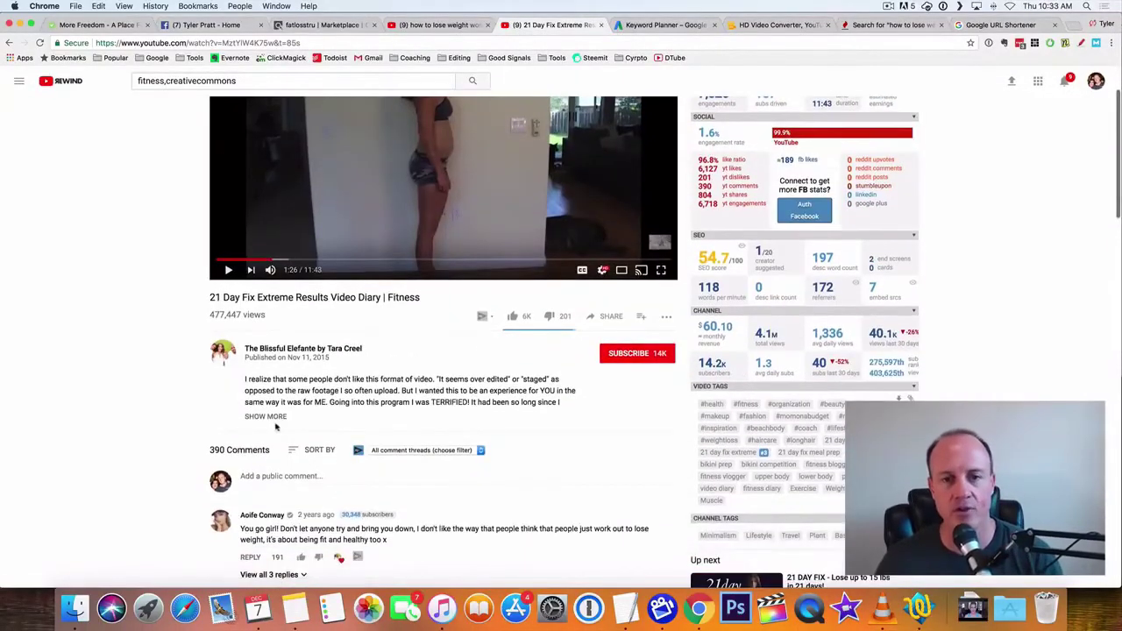
Expand the description to confirm its Creative Commons Attribution license, then select the video URL
click(268, 417)
scroll(268, 419, down, 10)
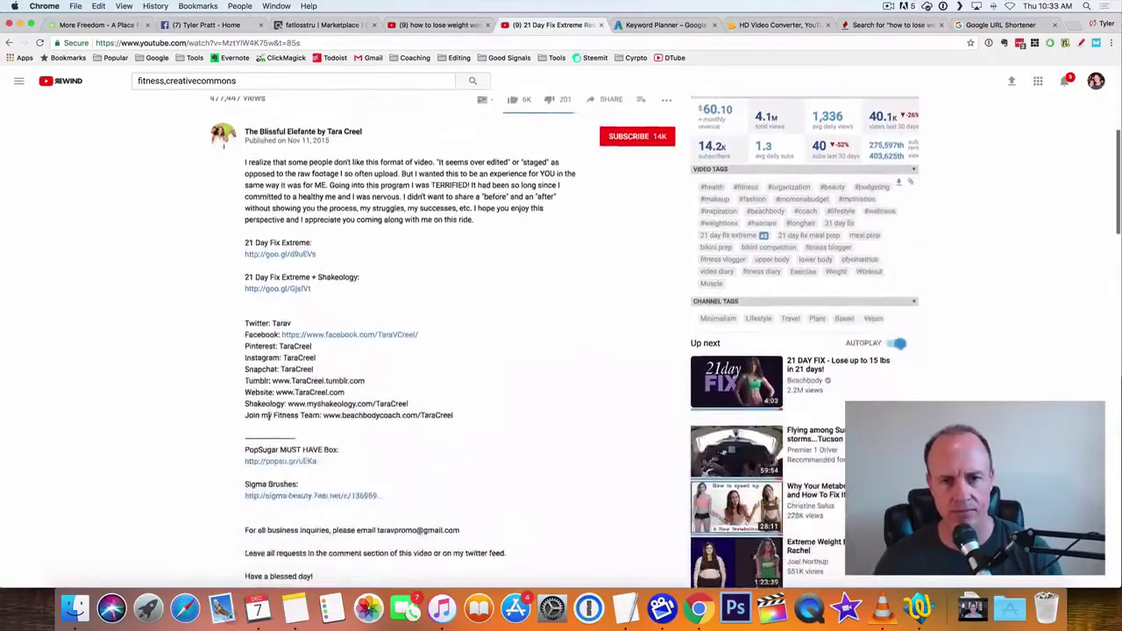
scroll(268, 419, down, 3)
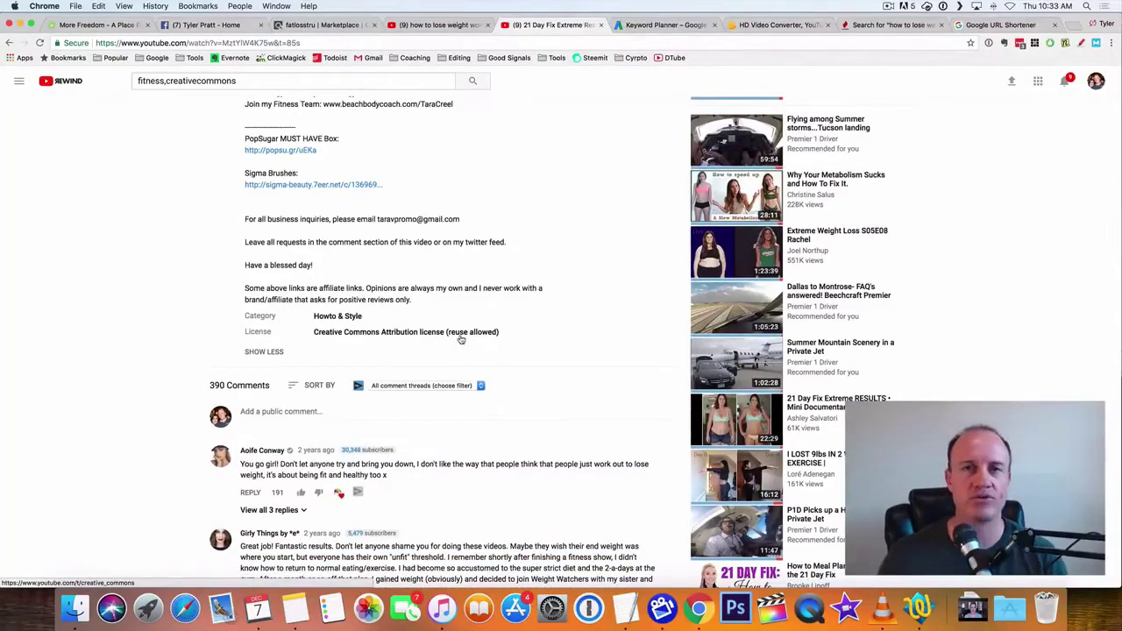
scroll(195, 158, up, 10)
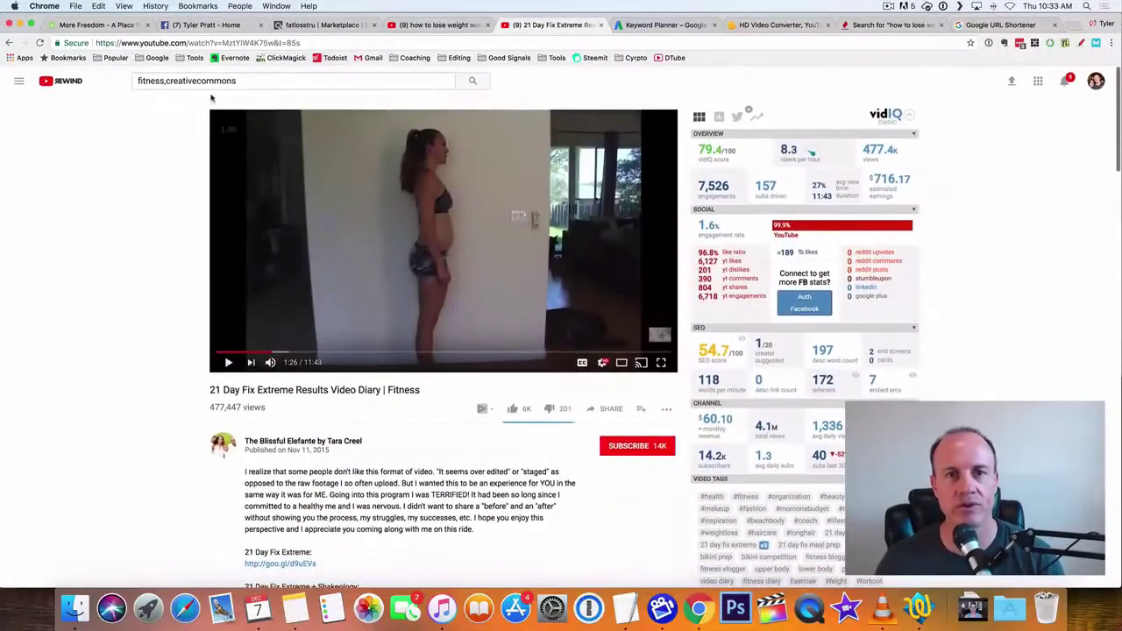
click(274, 43)
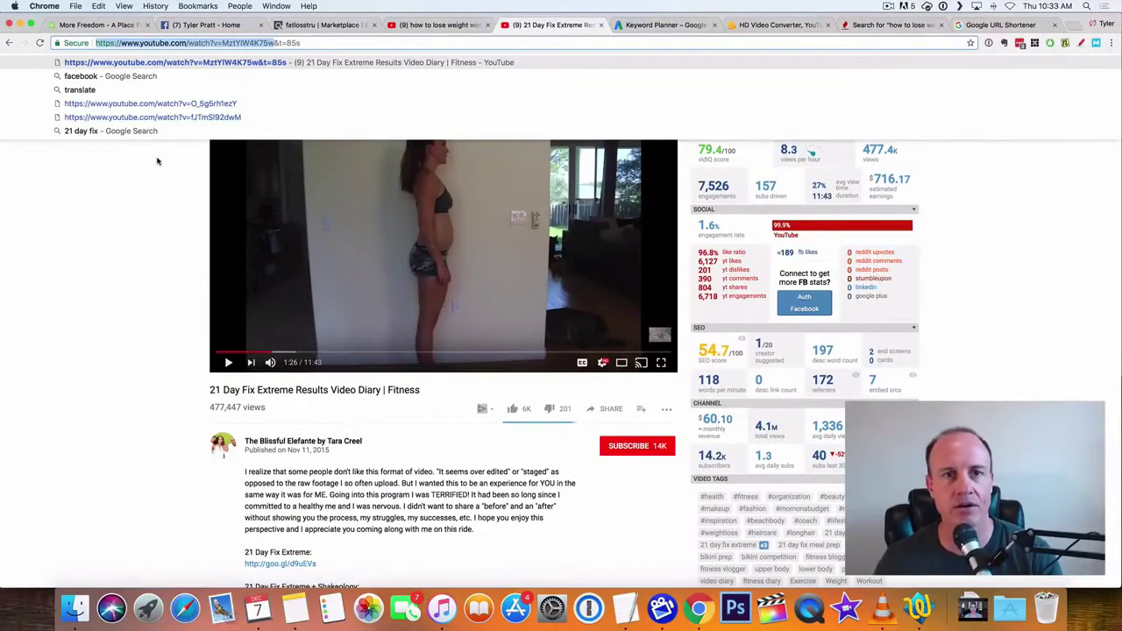
Convert the pasted 21 Day Fix Extreme Results YouTube link to .mp4 in OnlineVideoConverter
click(751, 26)
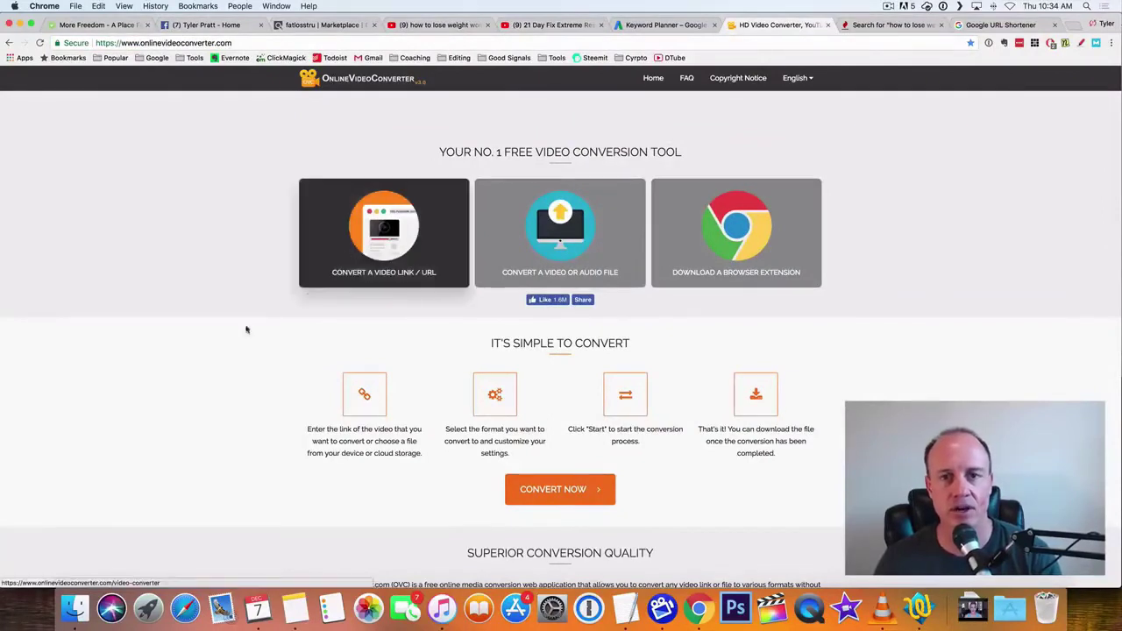
click(379, 240)
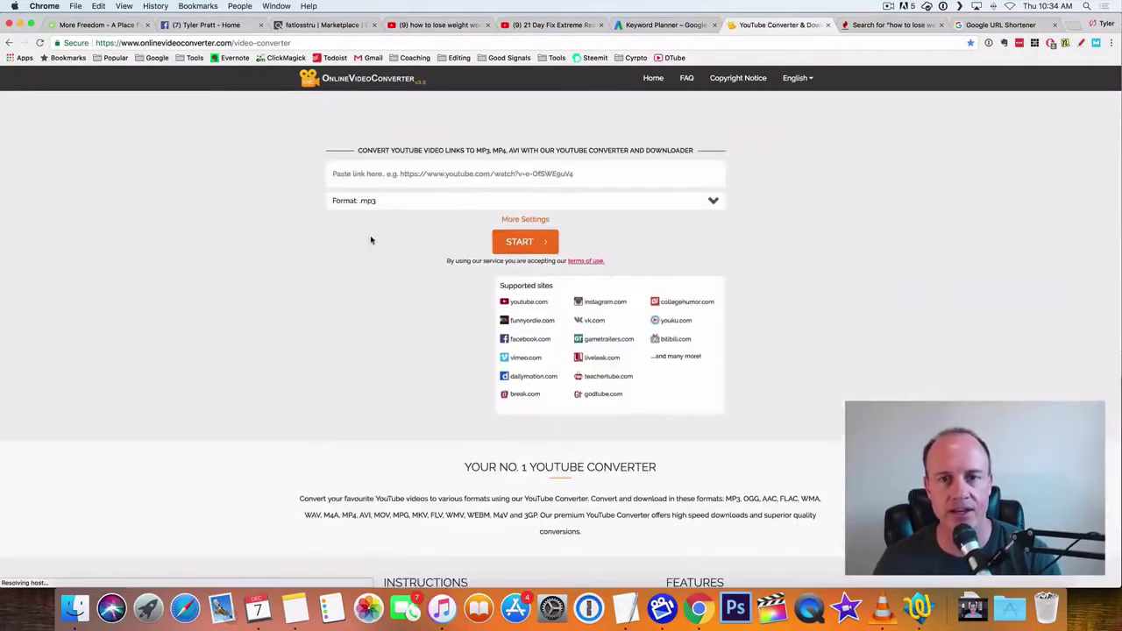
click(463, 174)
text(https://www.youtube.com/watch?v=MztYlW4K75w)
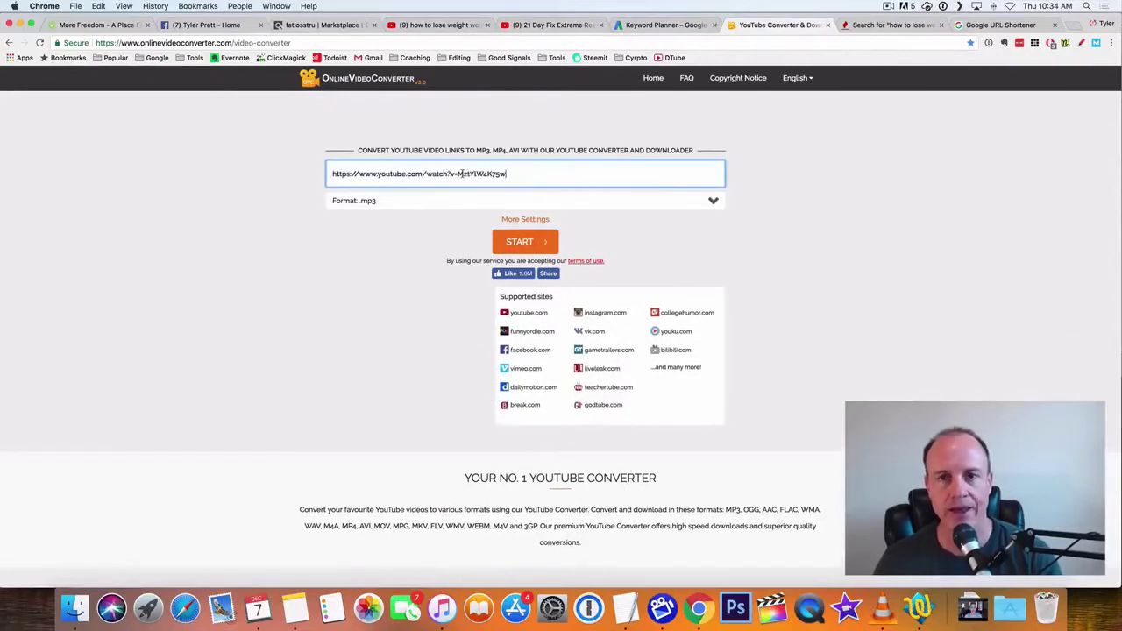
click(418, 203)
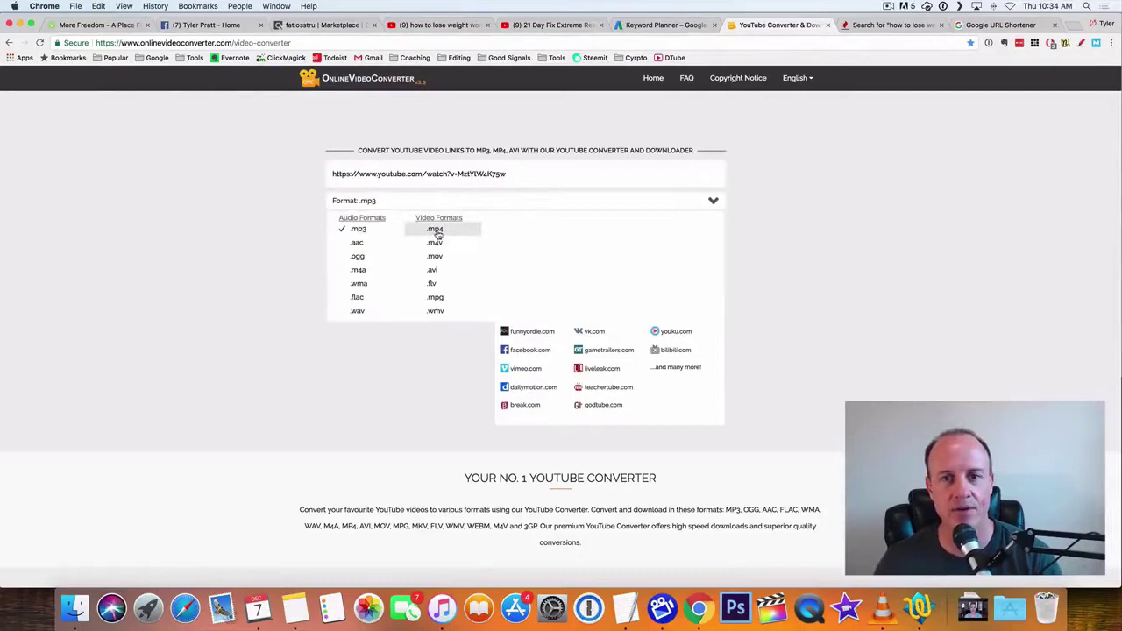
click(435, 230)
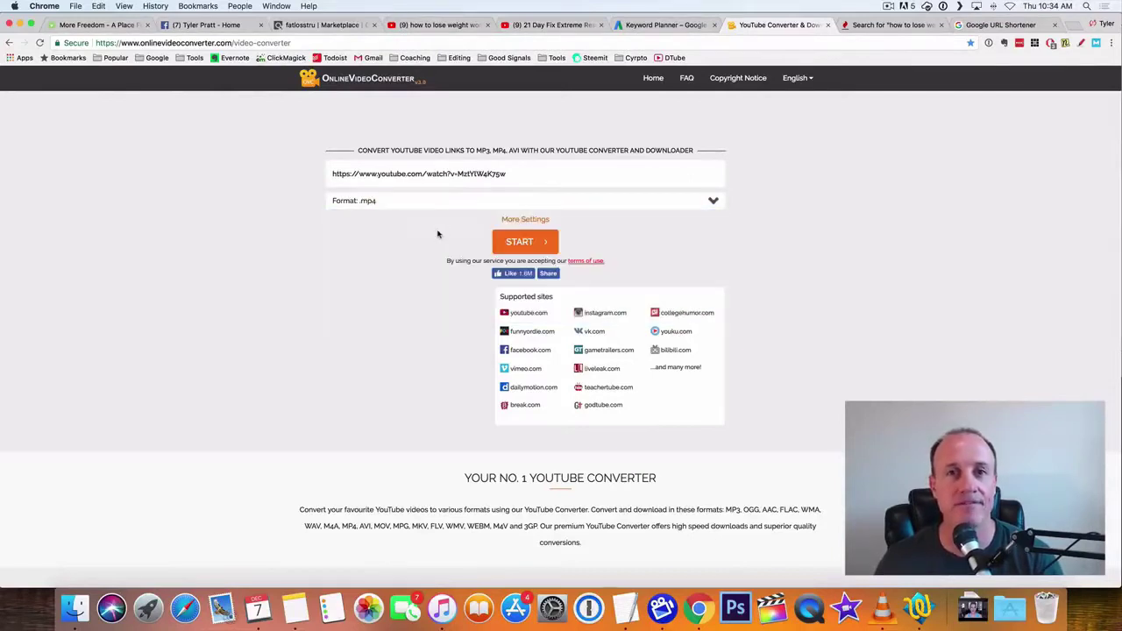
click(520, 244)
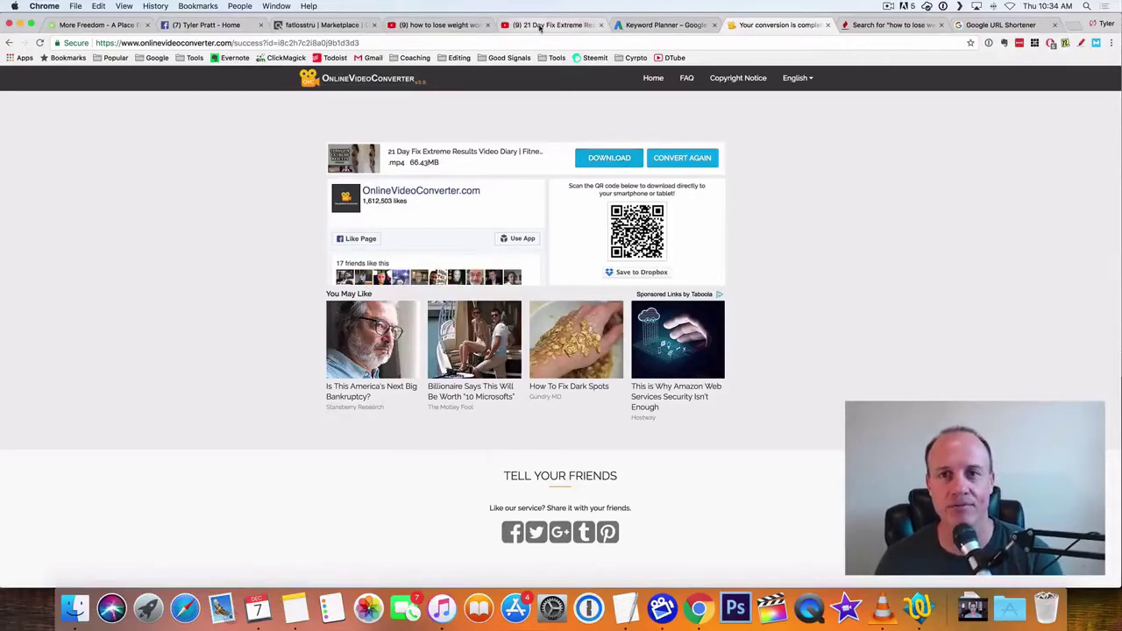
Upload '21 Day Fix Extreme Results Video Diary Fitness.mp4' from Downloads to YouTube
click(455, 27)
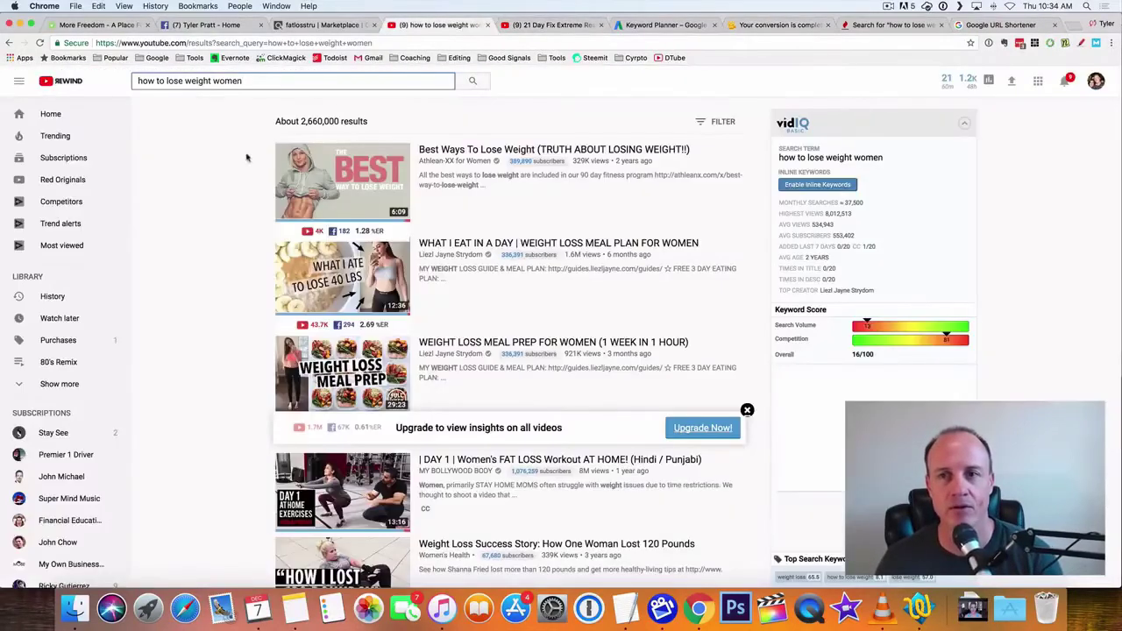
click(1012, 82)
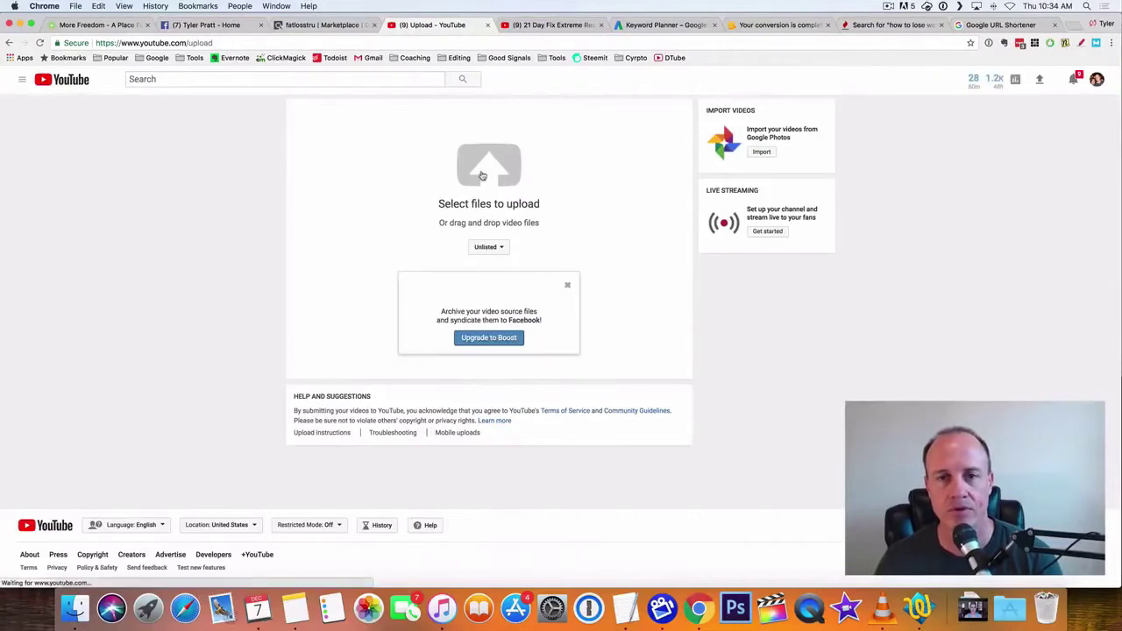
click(489, 170)
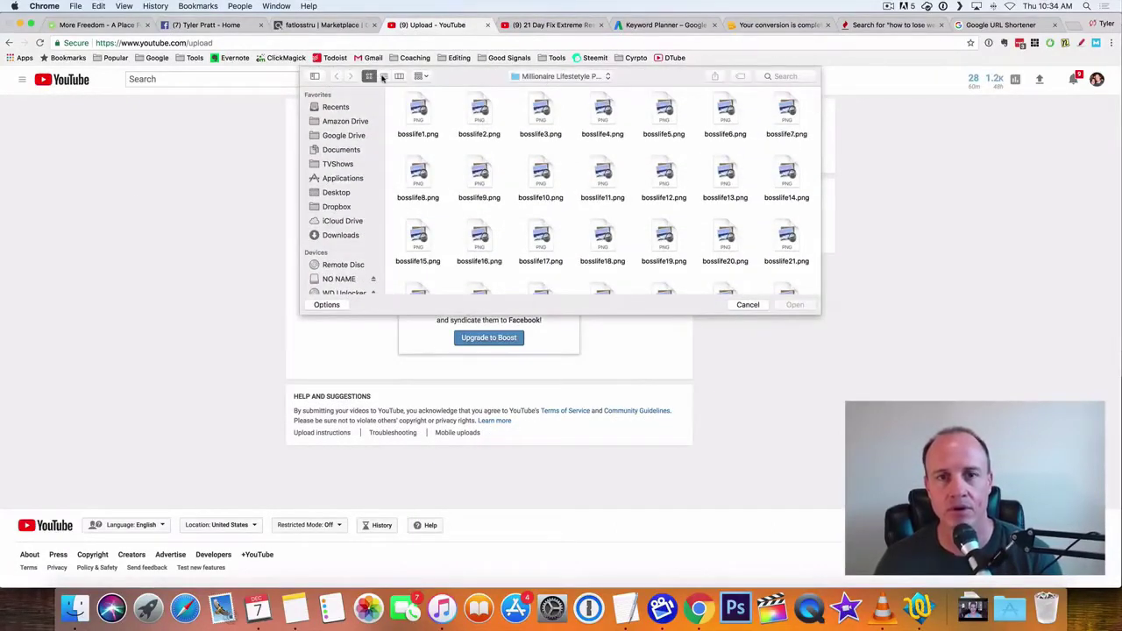
click(340, 235)
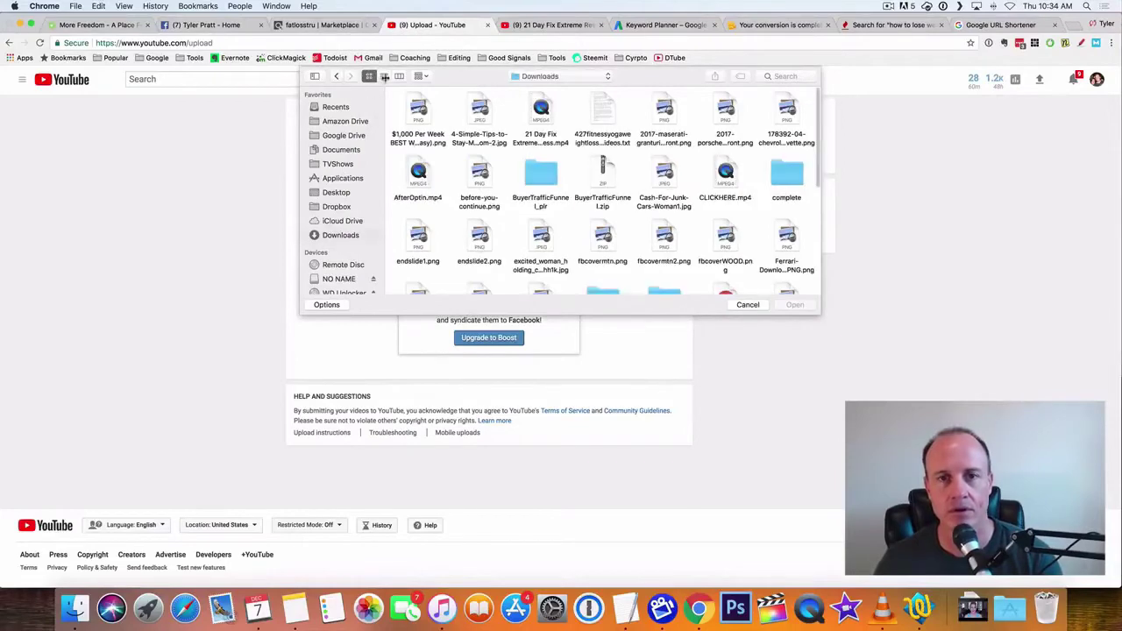
click(383, 76)
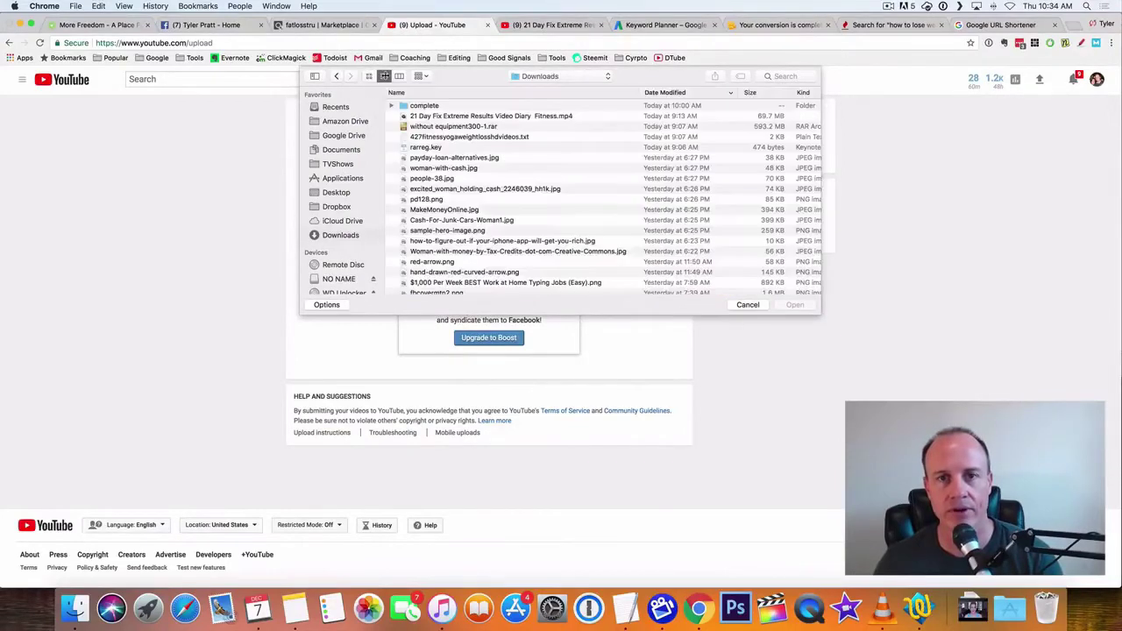
double_click(481, 116)
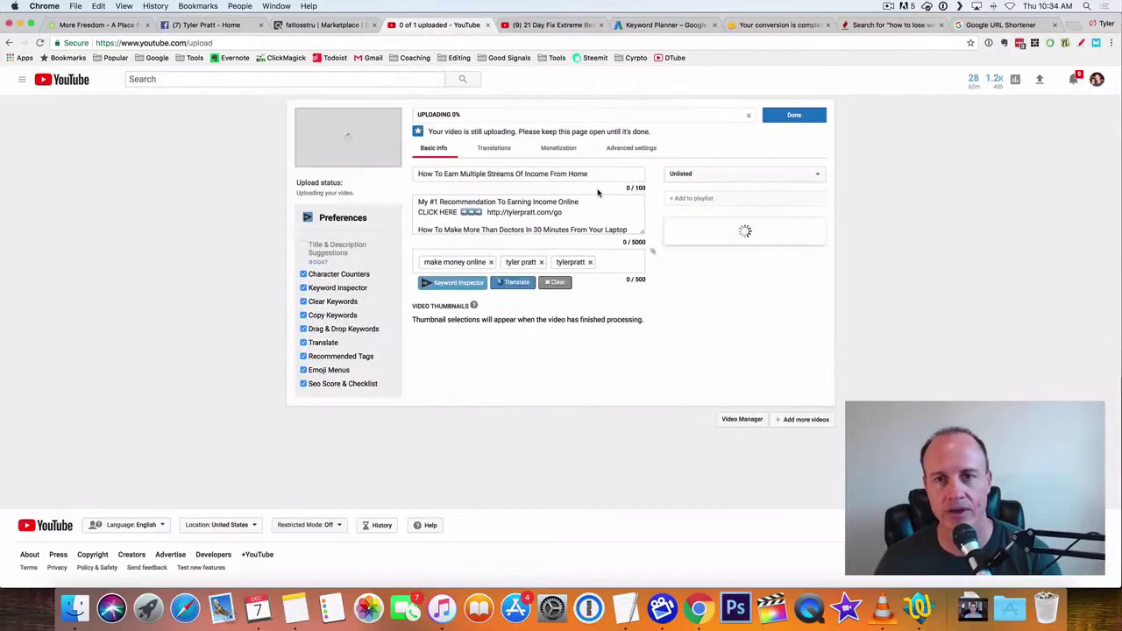
click(596, 173)
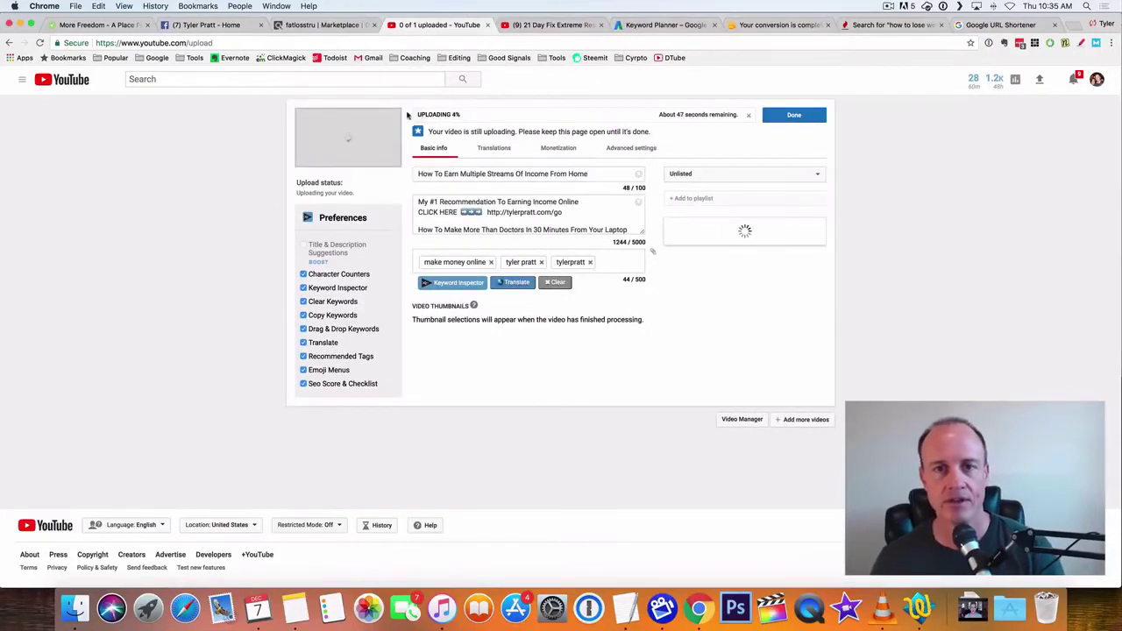
drag(596, 174, 400, 173)
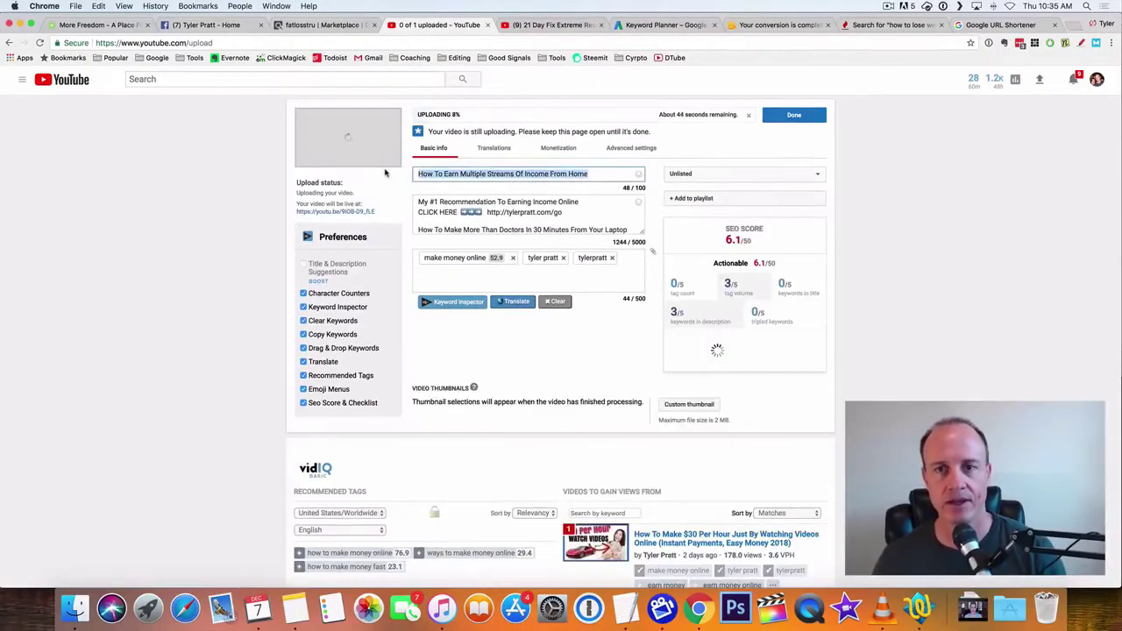
click(741, 174)
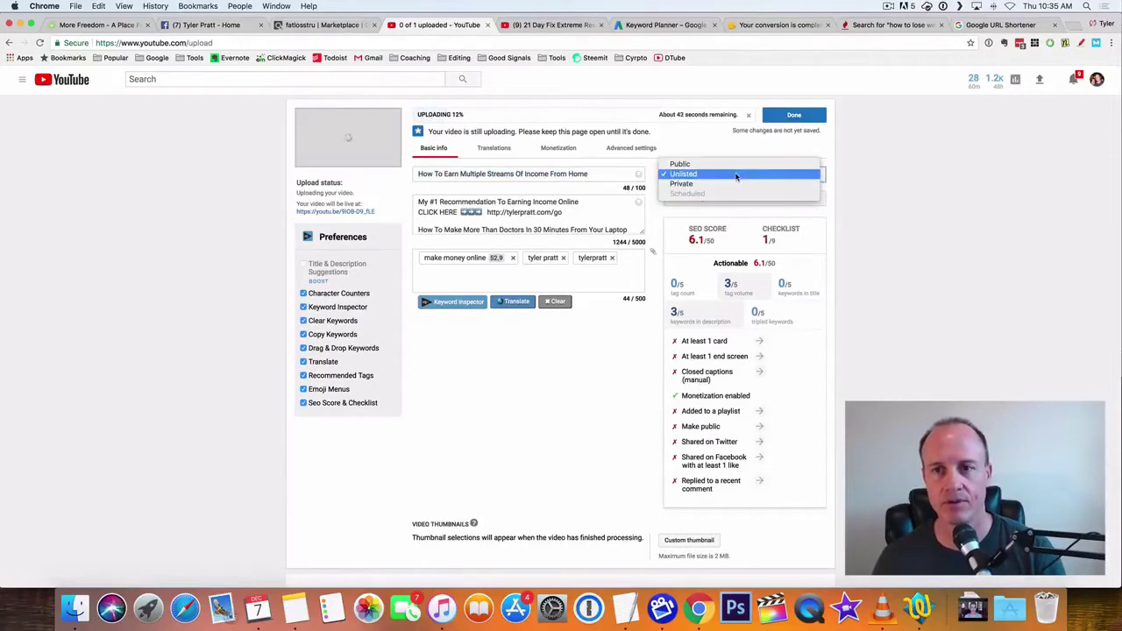
click(737, 175)
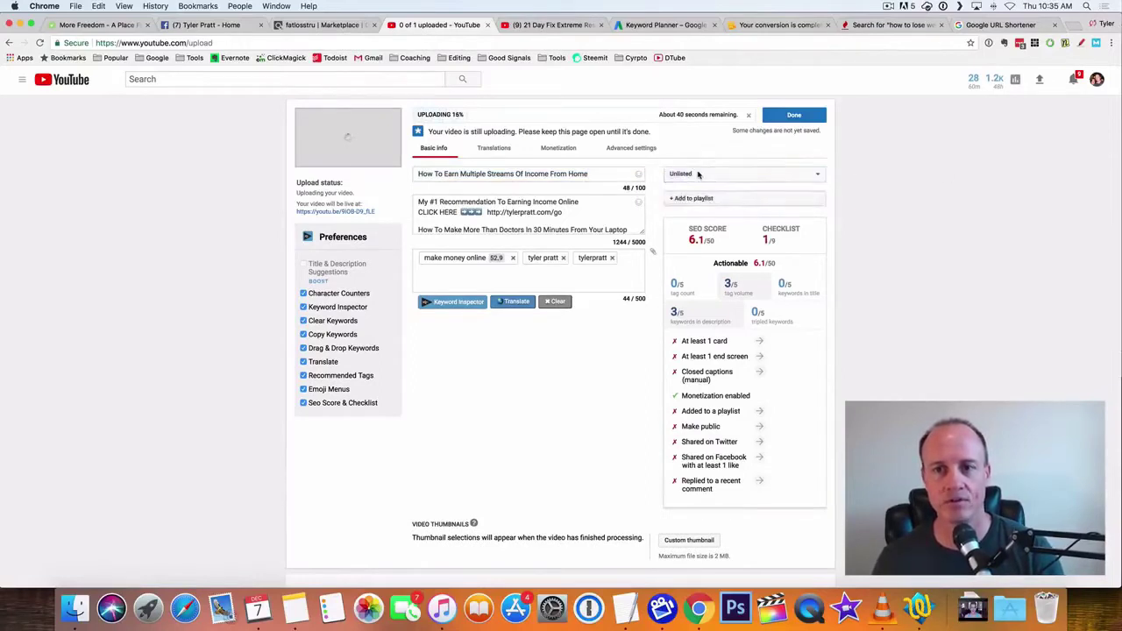
click(589, 174)
drag(589, 173, 407, 178)
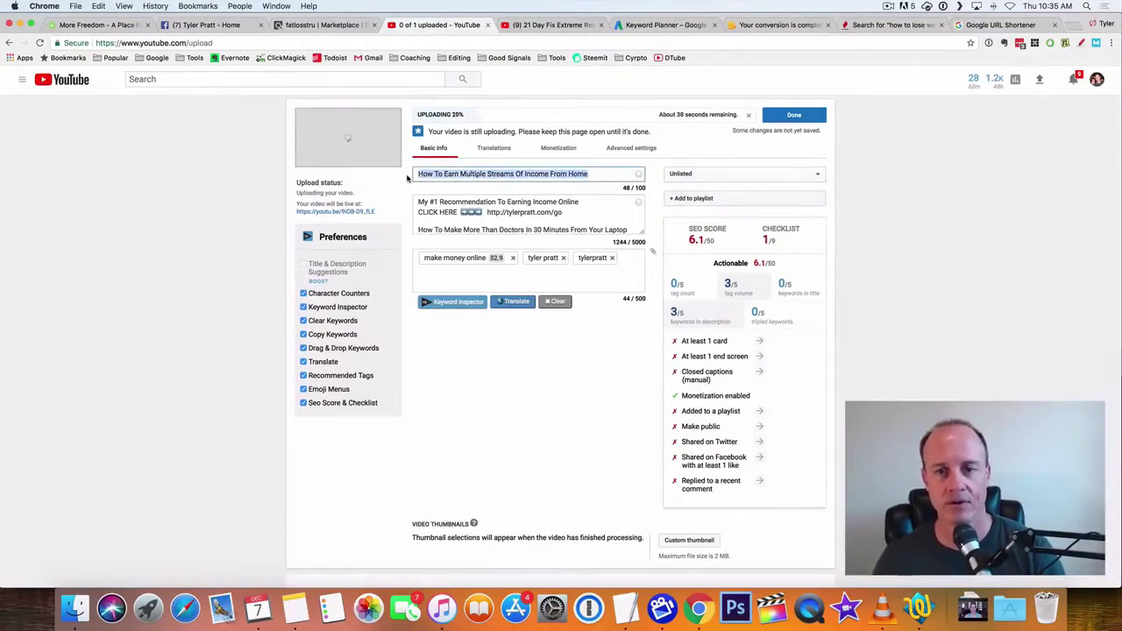
Retitle the video 'How To Lose Weight Women (my story here)', checking Keyword Tool suggestions midway
text(HOw)
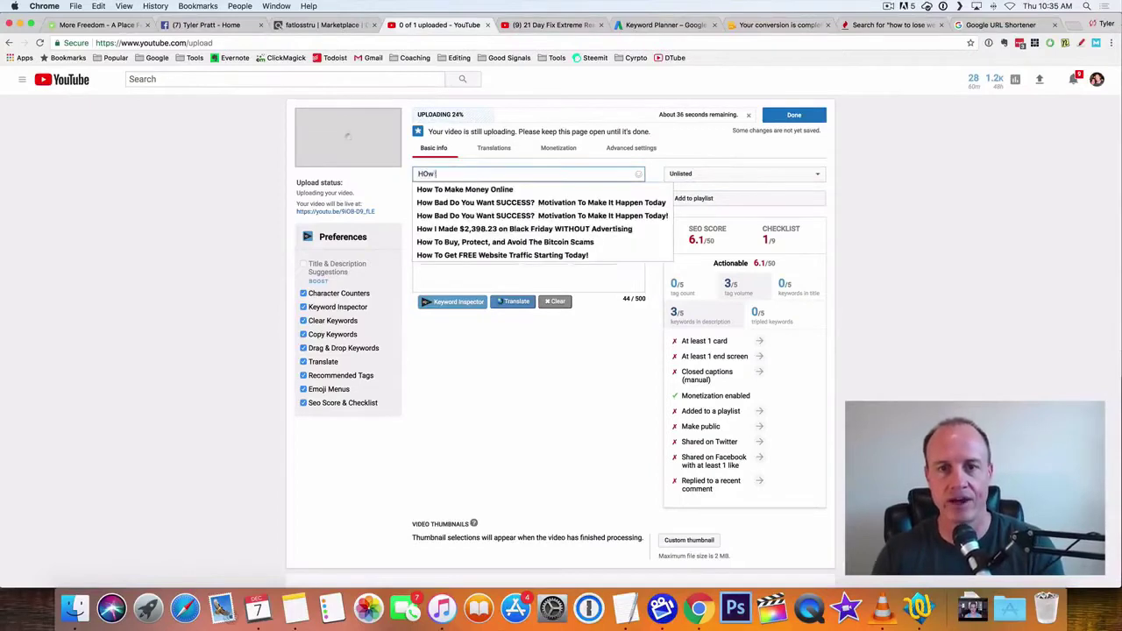
key(BackSpace)
key(BackSpace)
text(o)
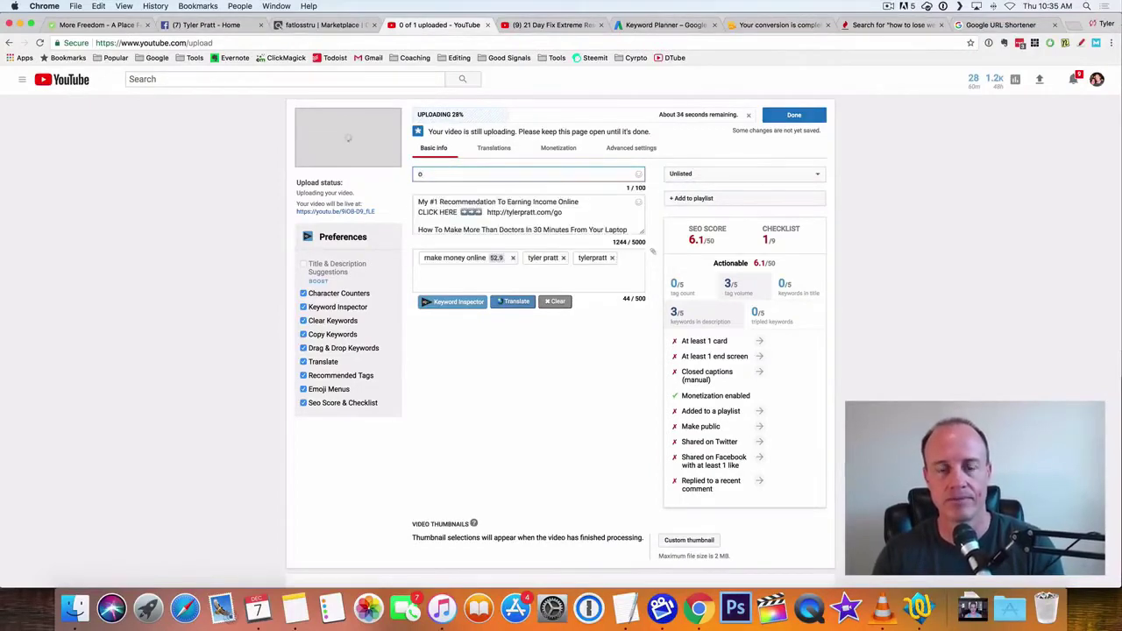
key(BackSpace)
text(How T)
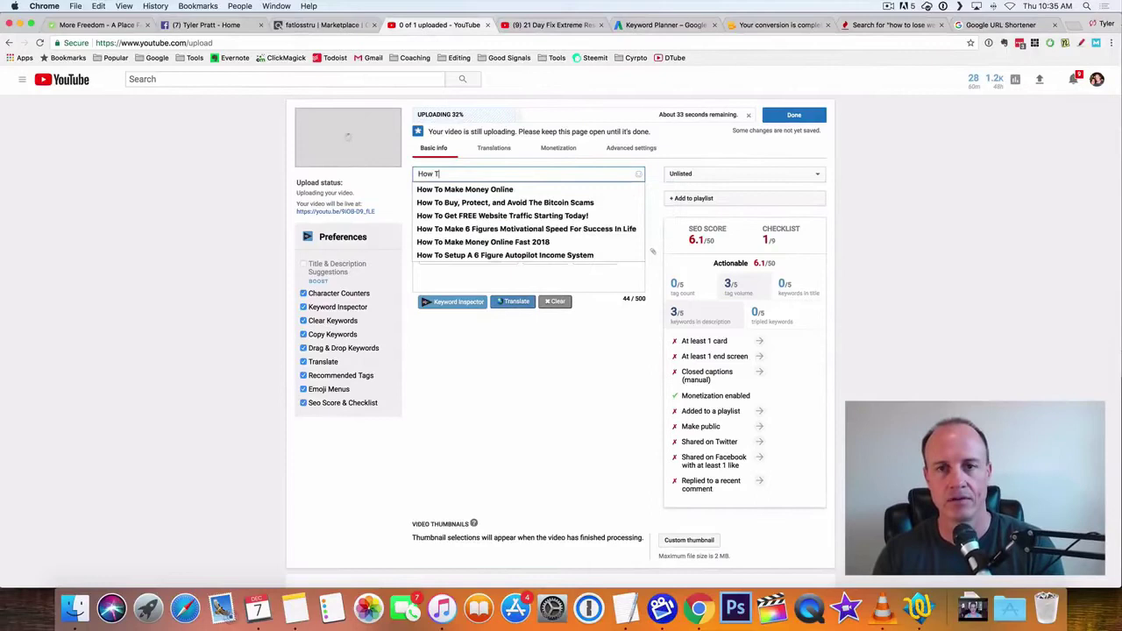
text(o Lose )
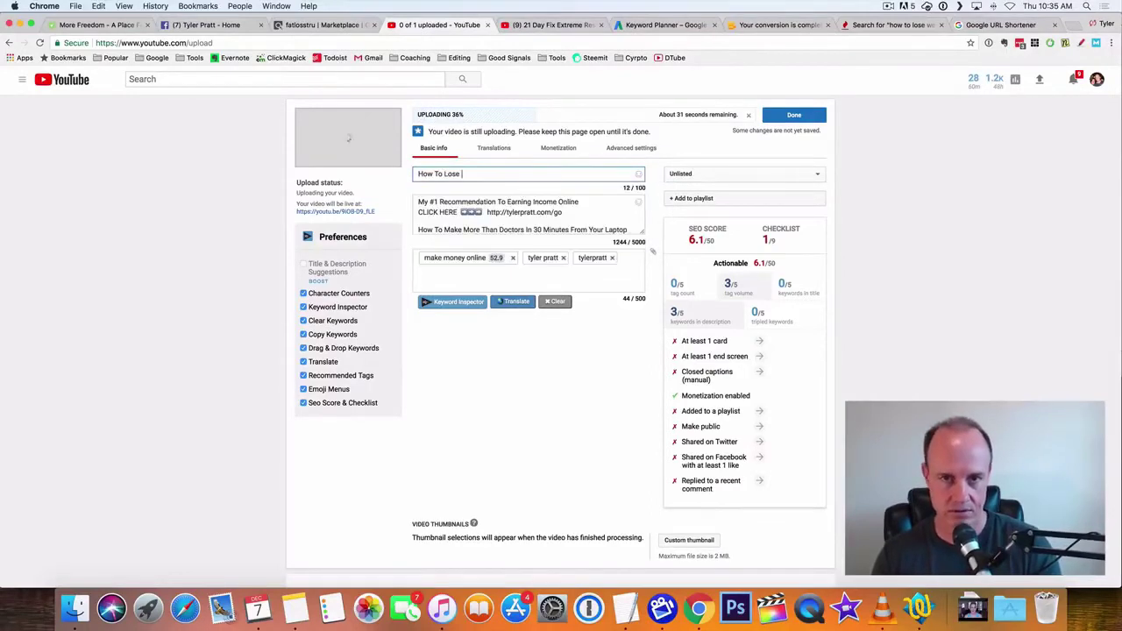
text(Weight Wo)
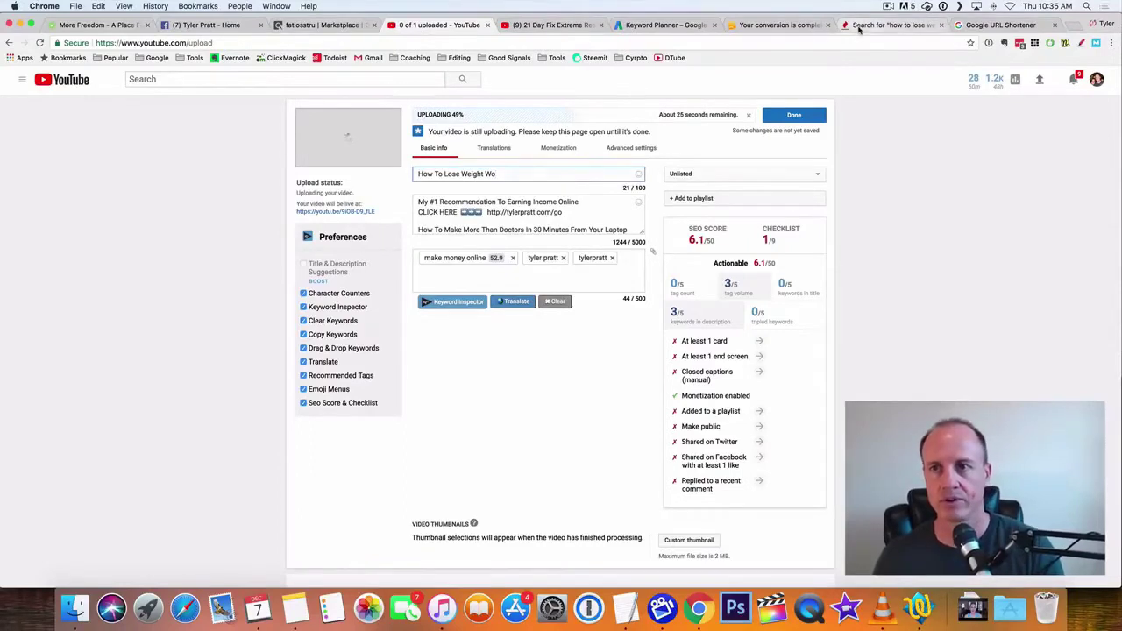
click(886, 25)
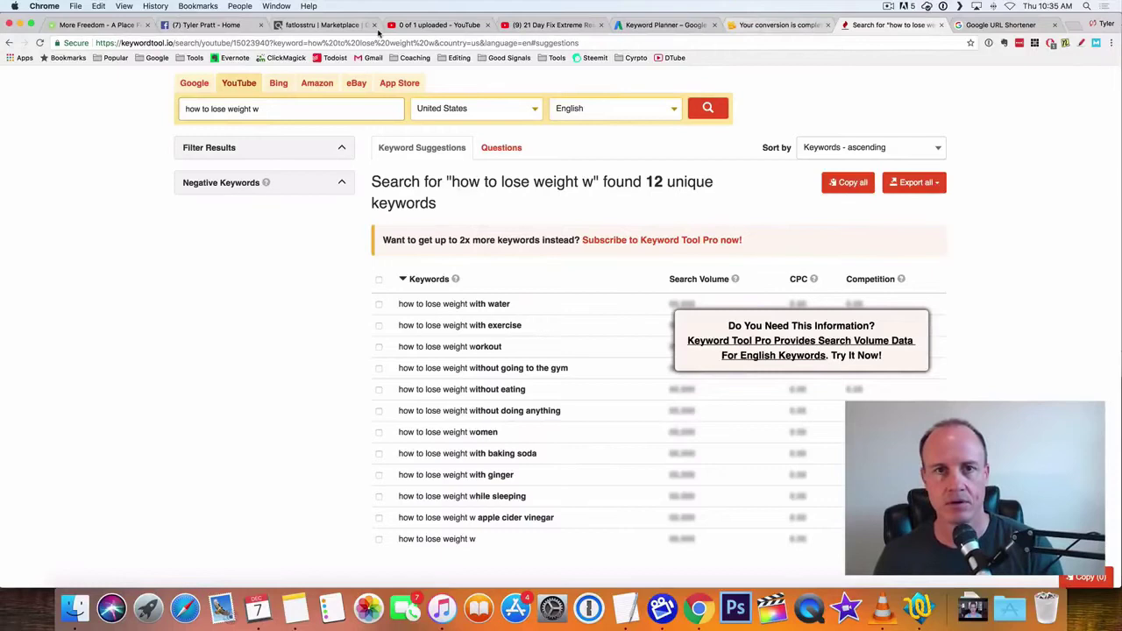
click(427, 25)
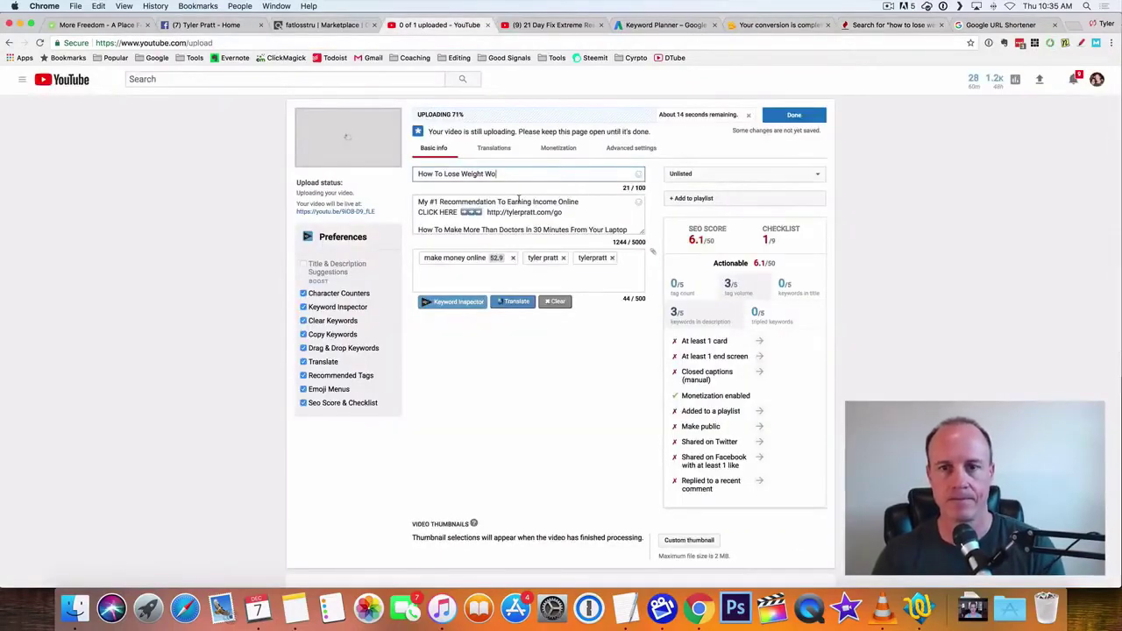
text(men)
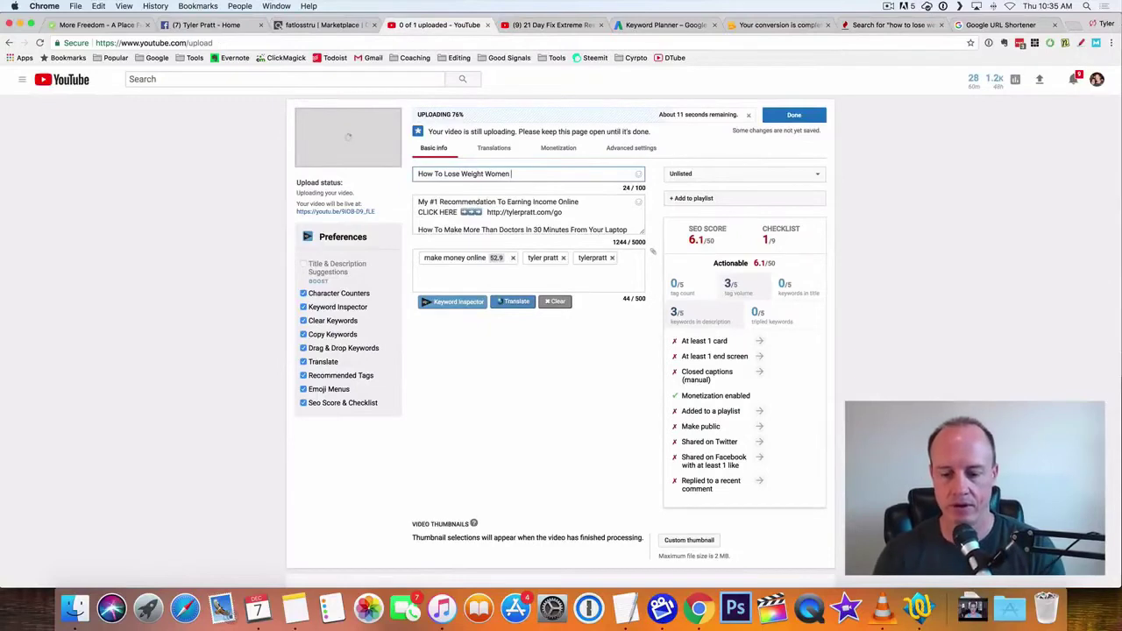
text( (my st)
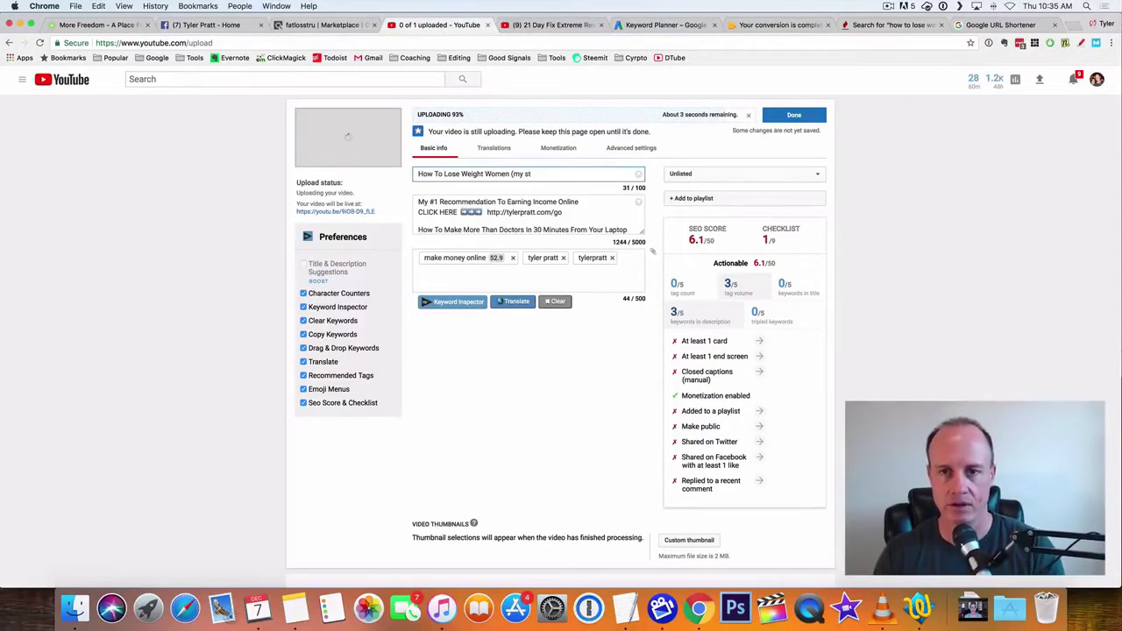
text(ory he)
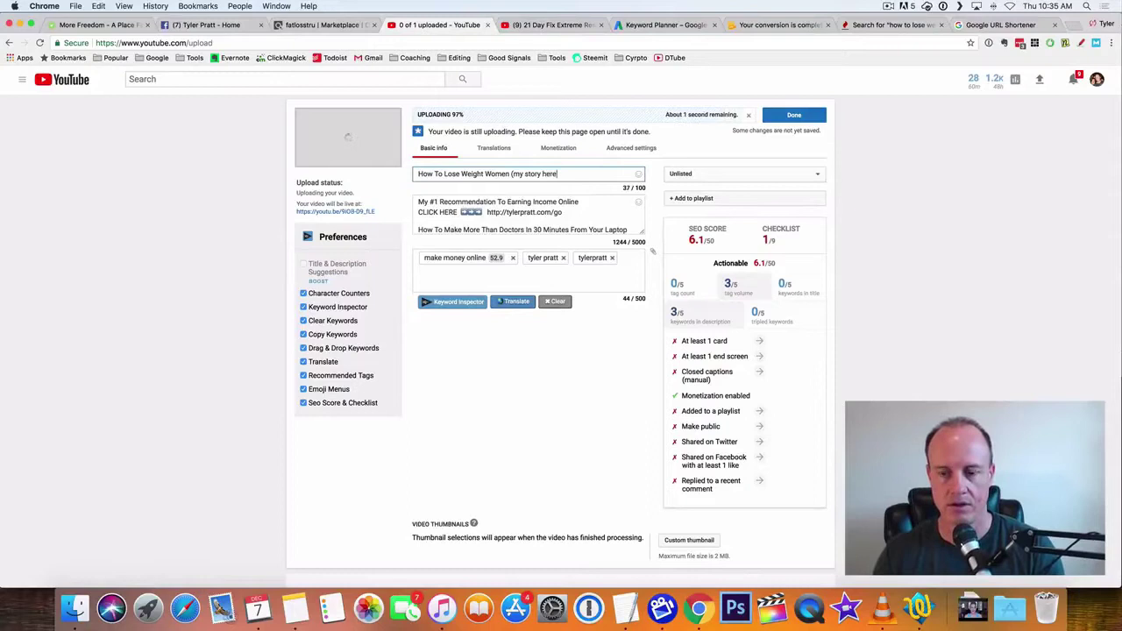
text(re))
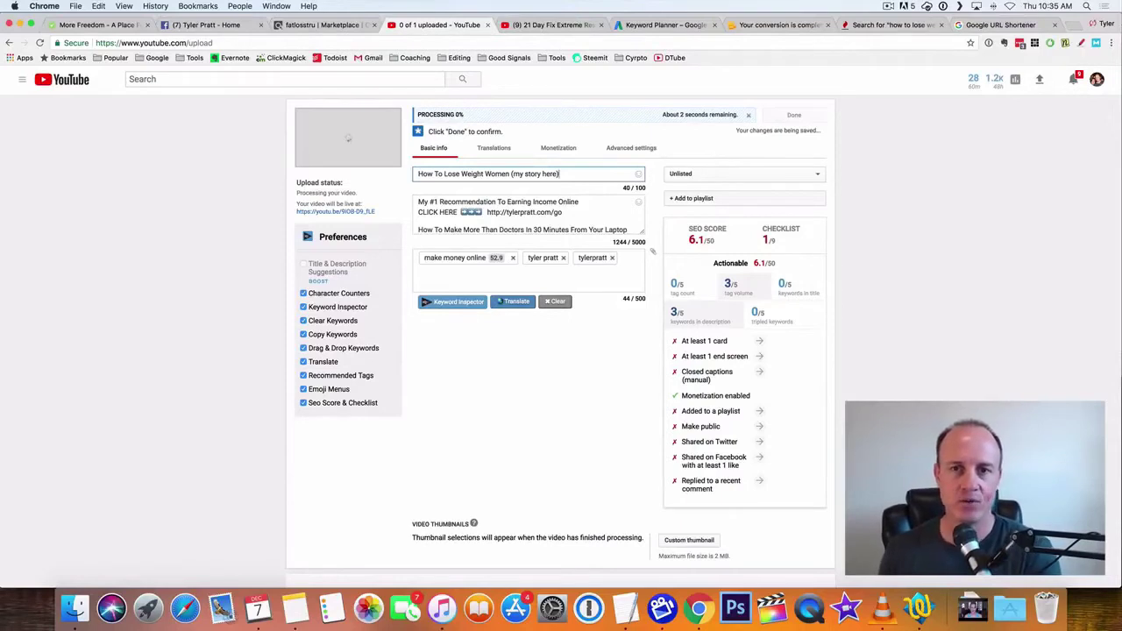
Replace the old description with the copied title keyword 'How To Lose Weight Women'
key(Tab)
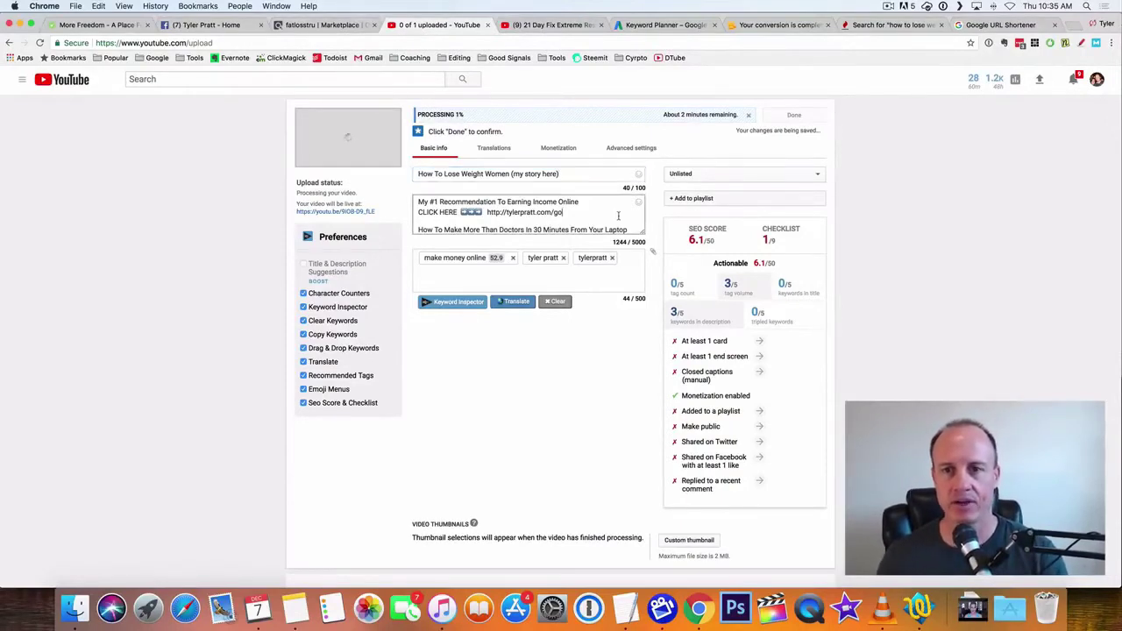
key(super+a)
key(BackSpace)
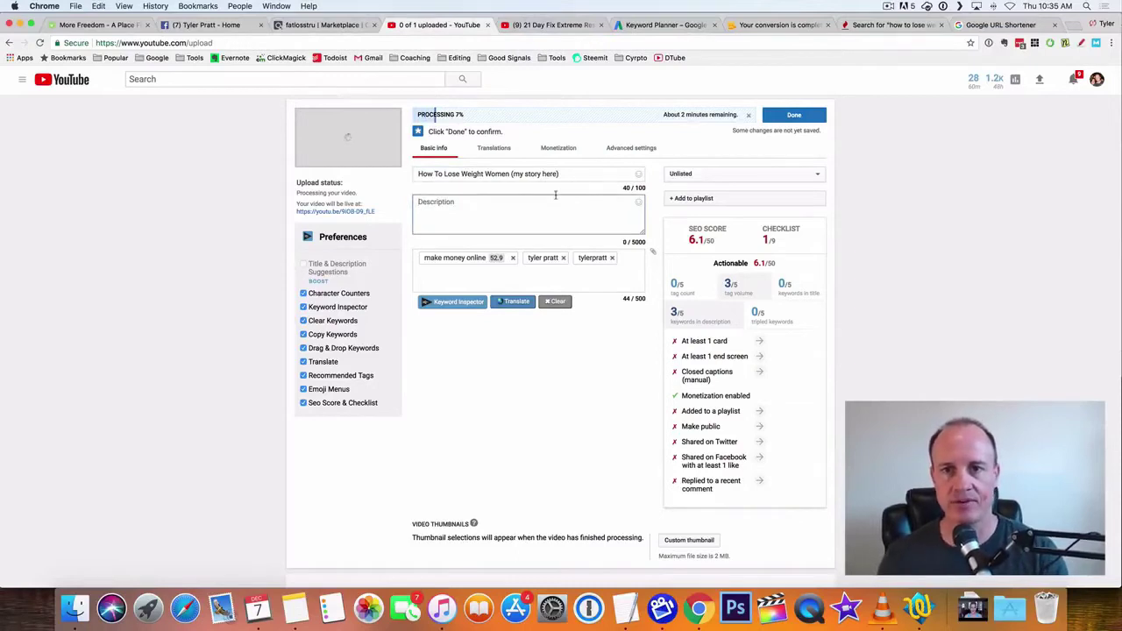
triple_click(507, 173)
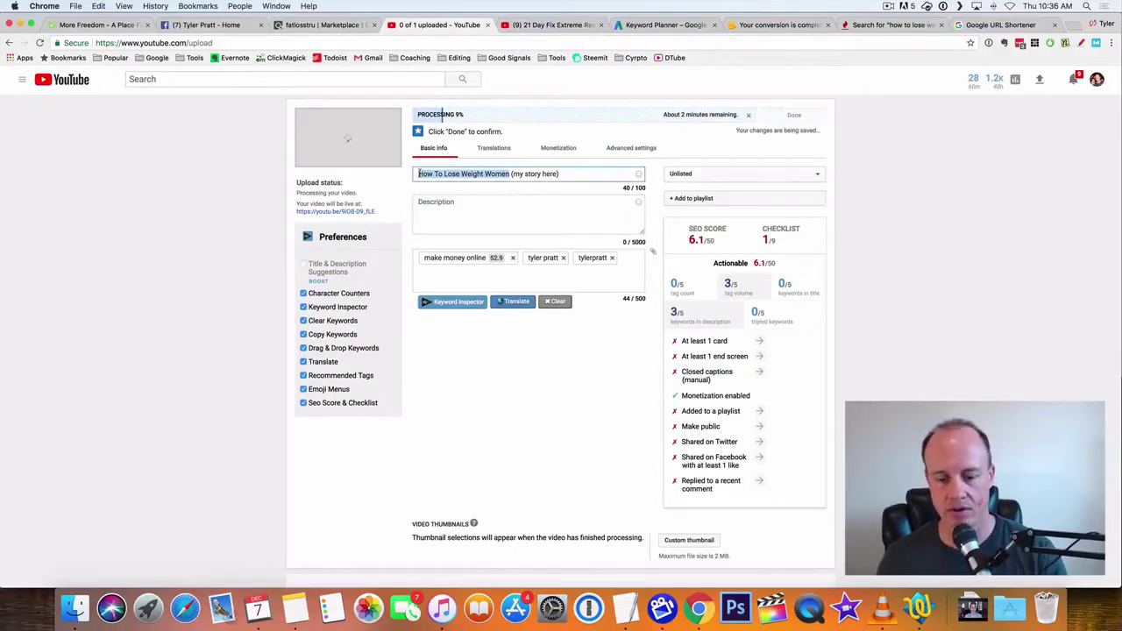
click(428, 204)
text(How To Lose Weight Women)
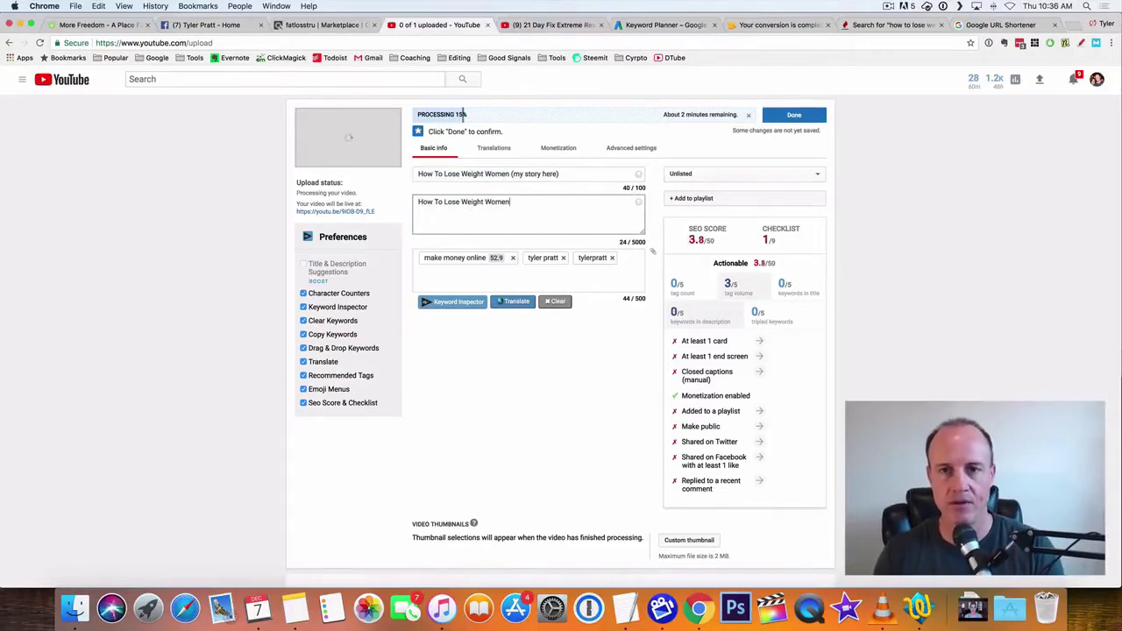
click(992, 27)
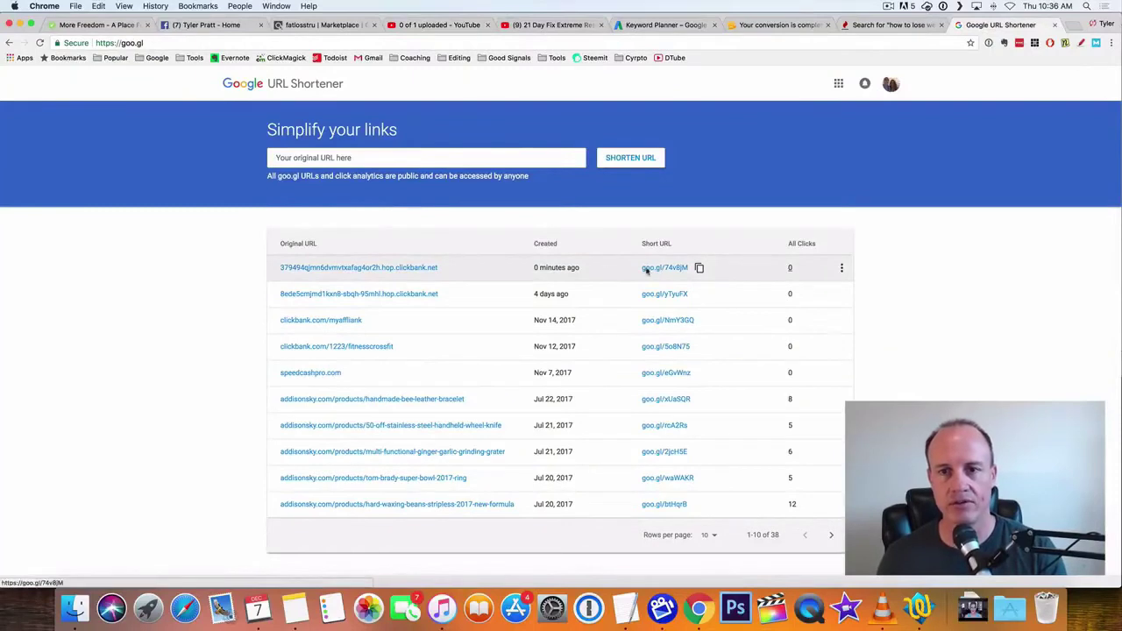
Test the new goo.gl/74v8jM short link in a new tab, finding it disabled
click(698, 270)
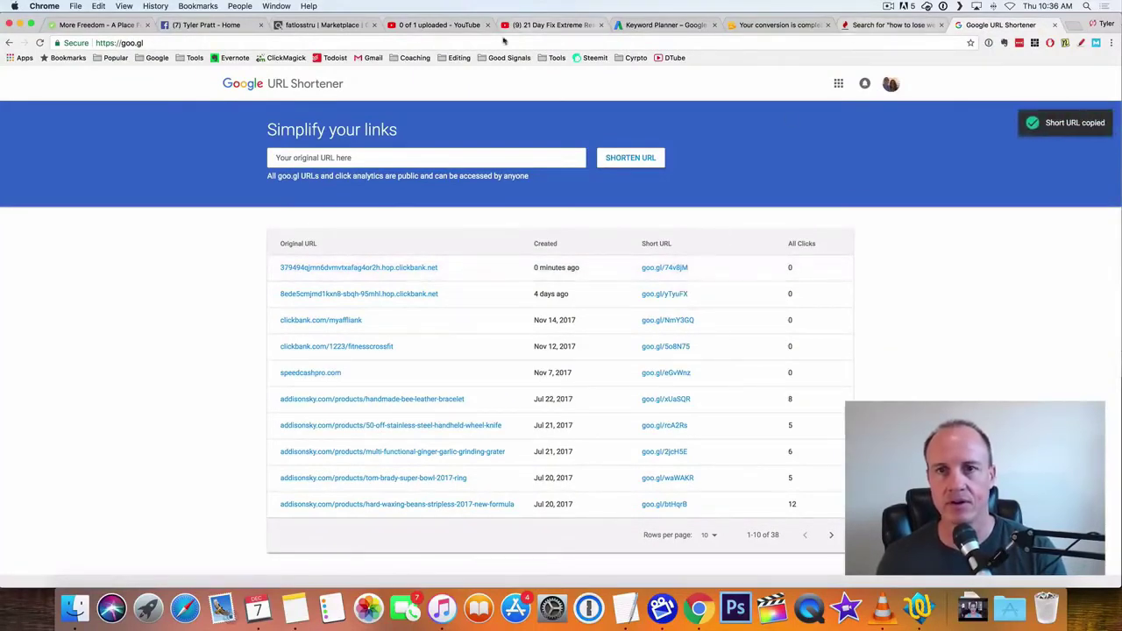
click(415, 26)
click(1052, 28)
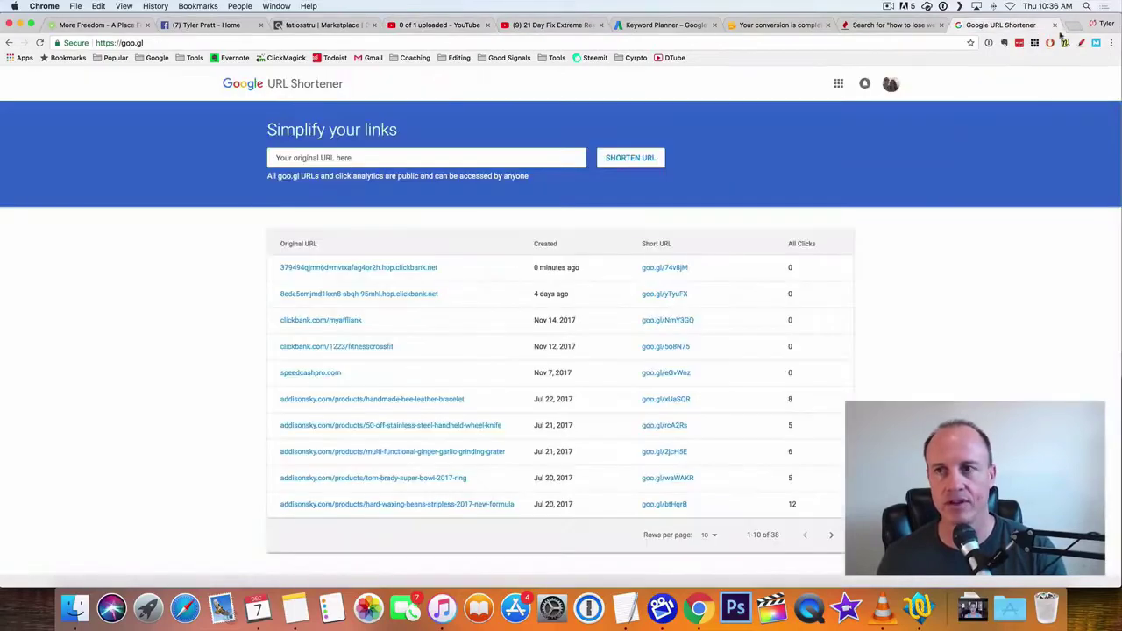
click(1073, 26)
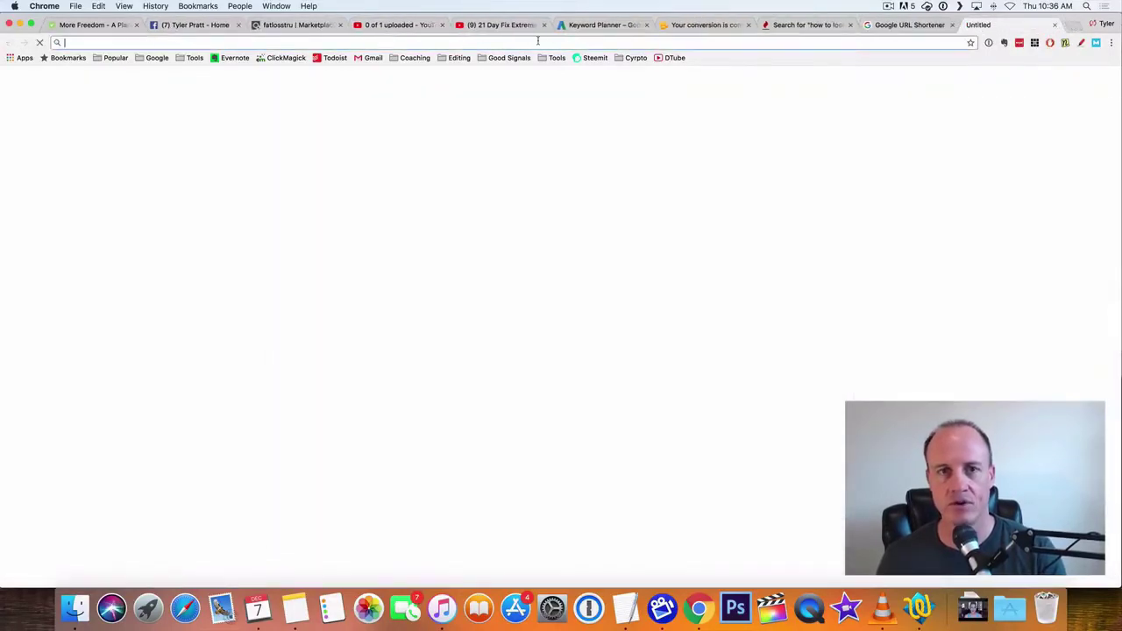
key(super+v)
key(Return)
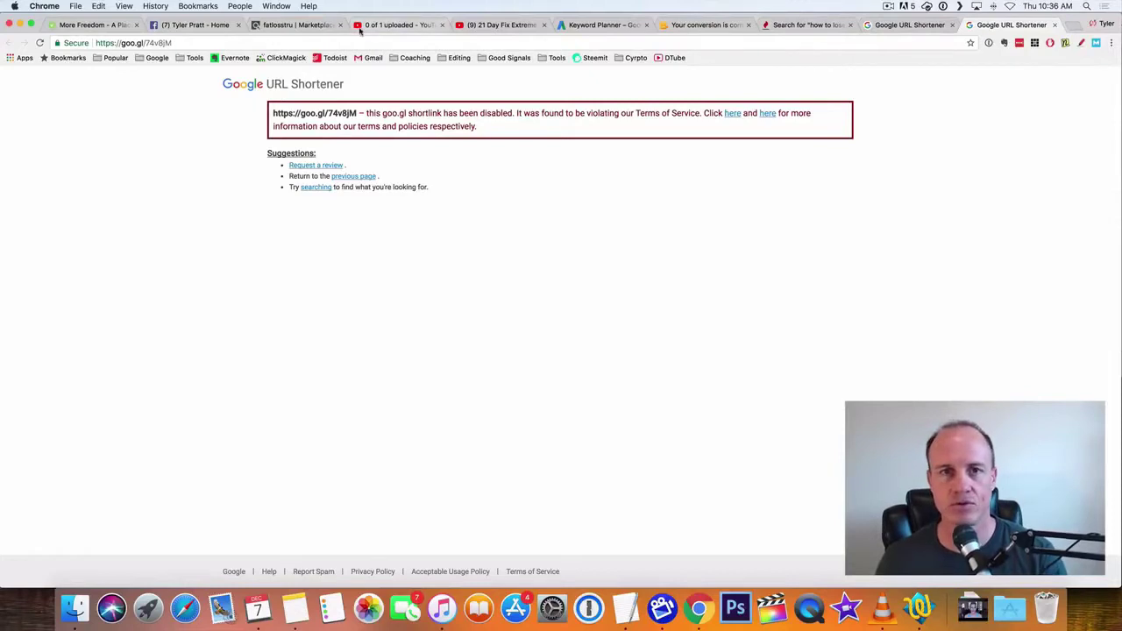
Go to tinyurl.com in the address bar
click(403, 48)
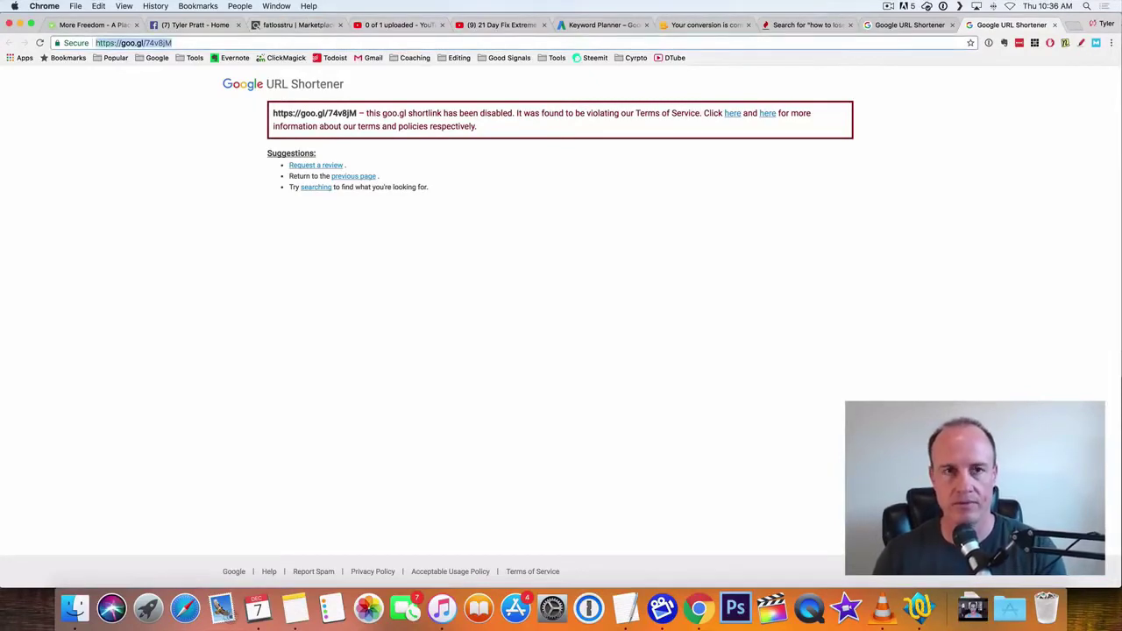
text(tinyurl.)
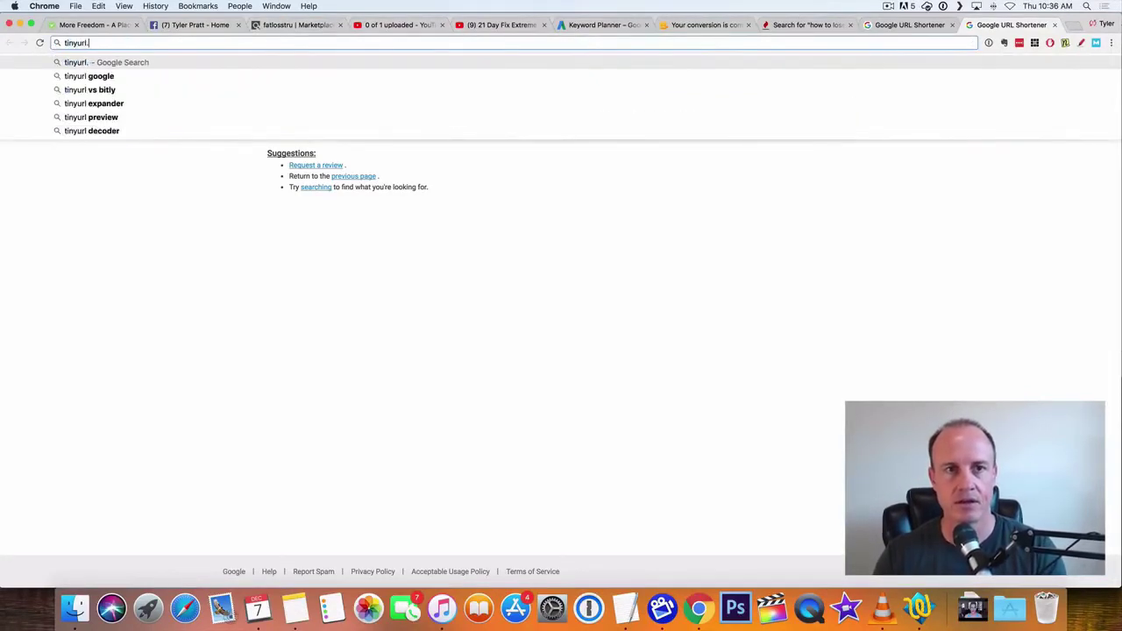
text(com)
key(Return)
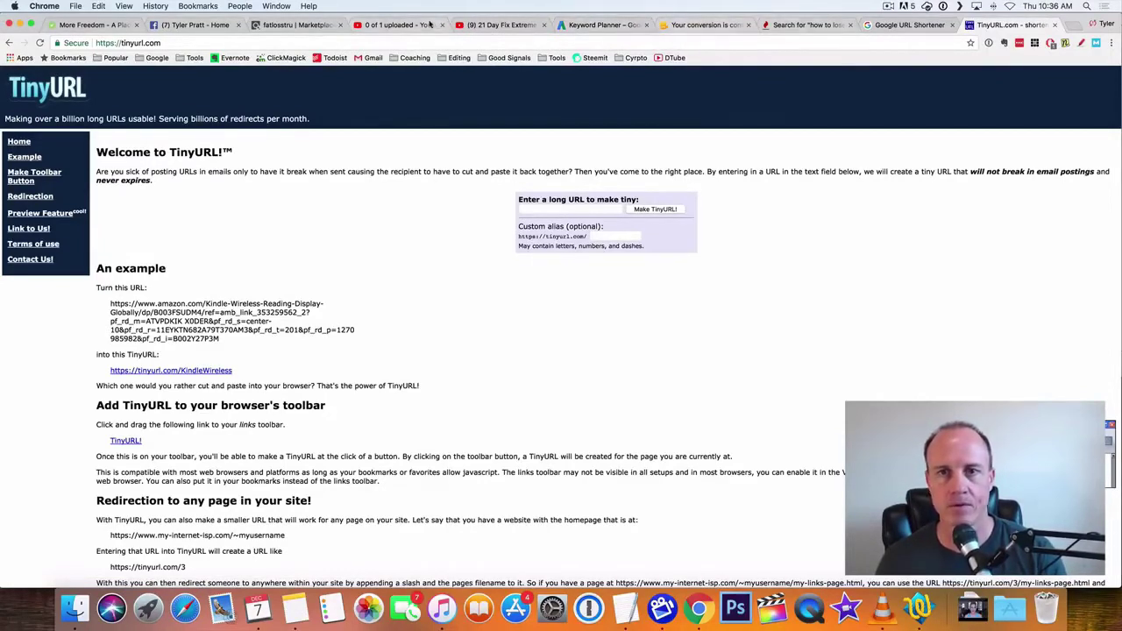
Shorten the original ClickBank hop link with TinyURL, producing tinyurl.com/ycnnm5yh
click(909, 24)
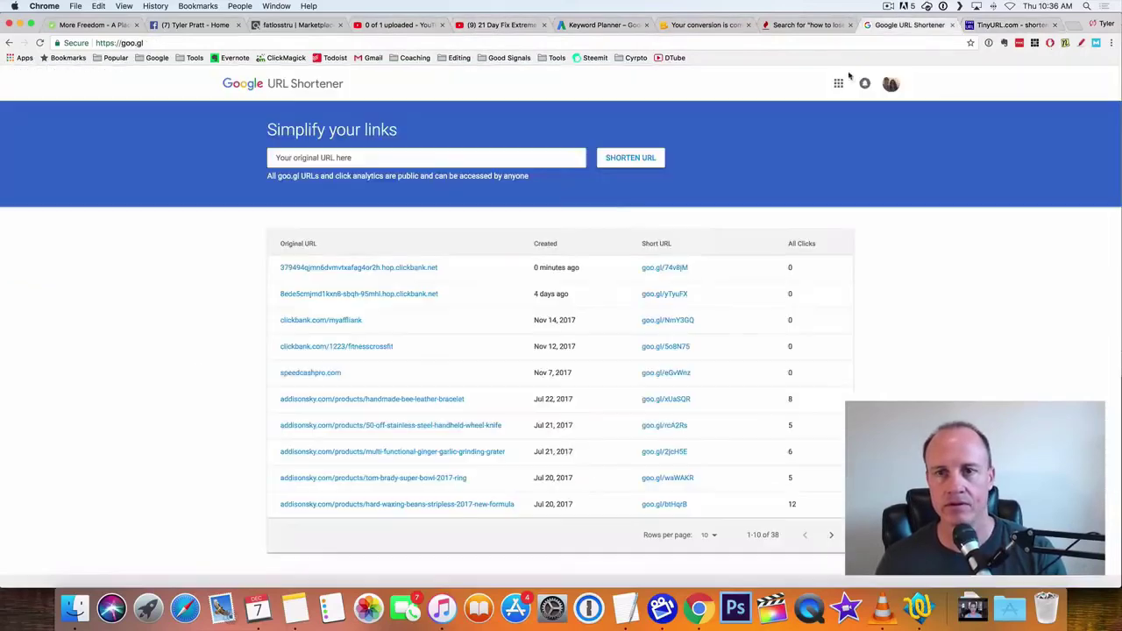
right_click(363, 271)
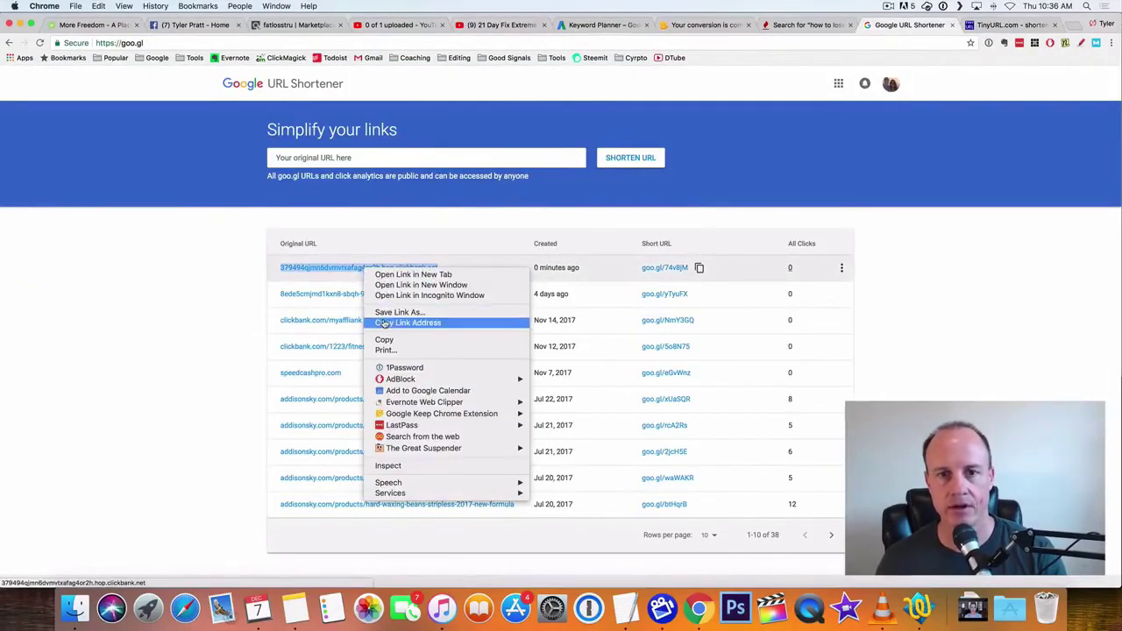
click(386, 320)
click(999, 27)
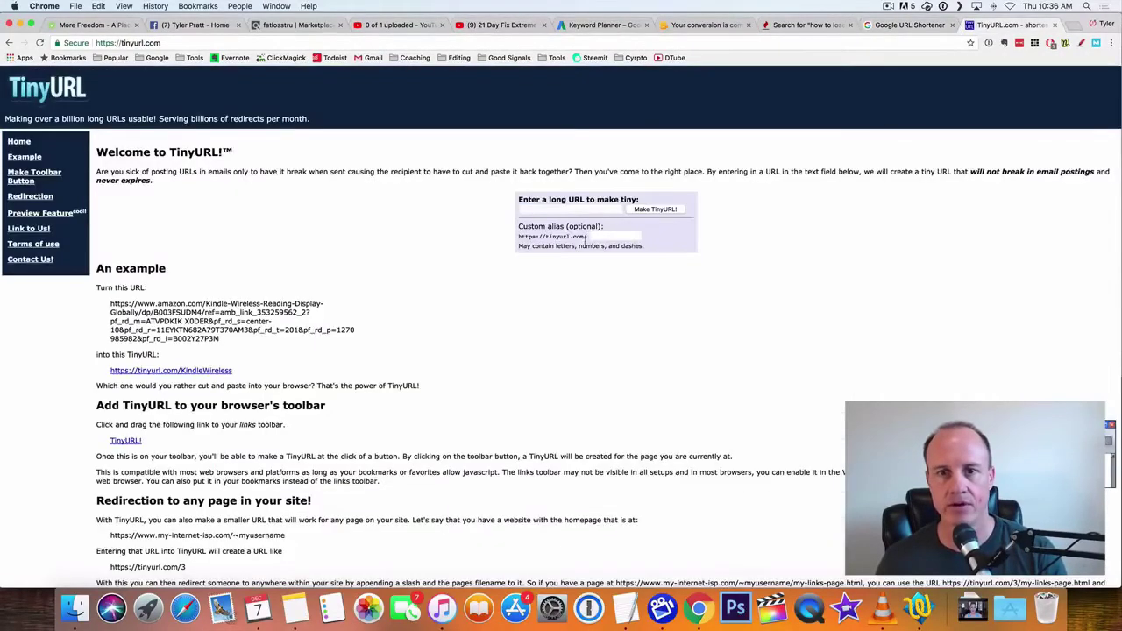
click(552, 206)
key(cmd+v)
click(654, 210)
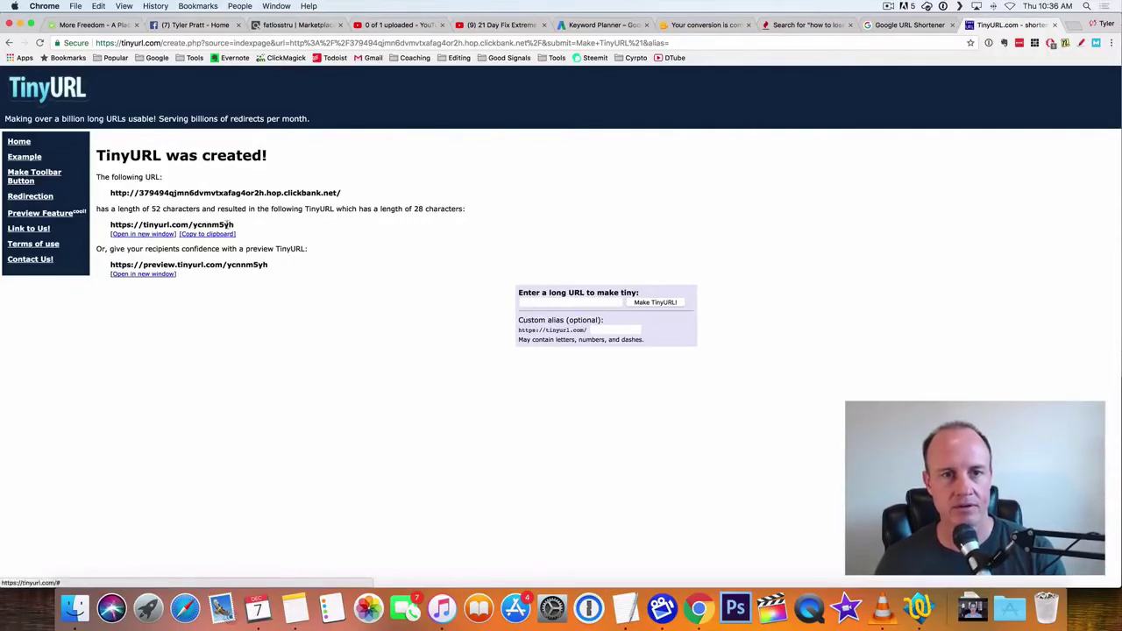
Test tinyurl.com/ycnnm5yh in a new tab, confirming it reaches The 2 Week Diet page, then close it
drag(239, 225, 111, 225)
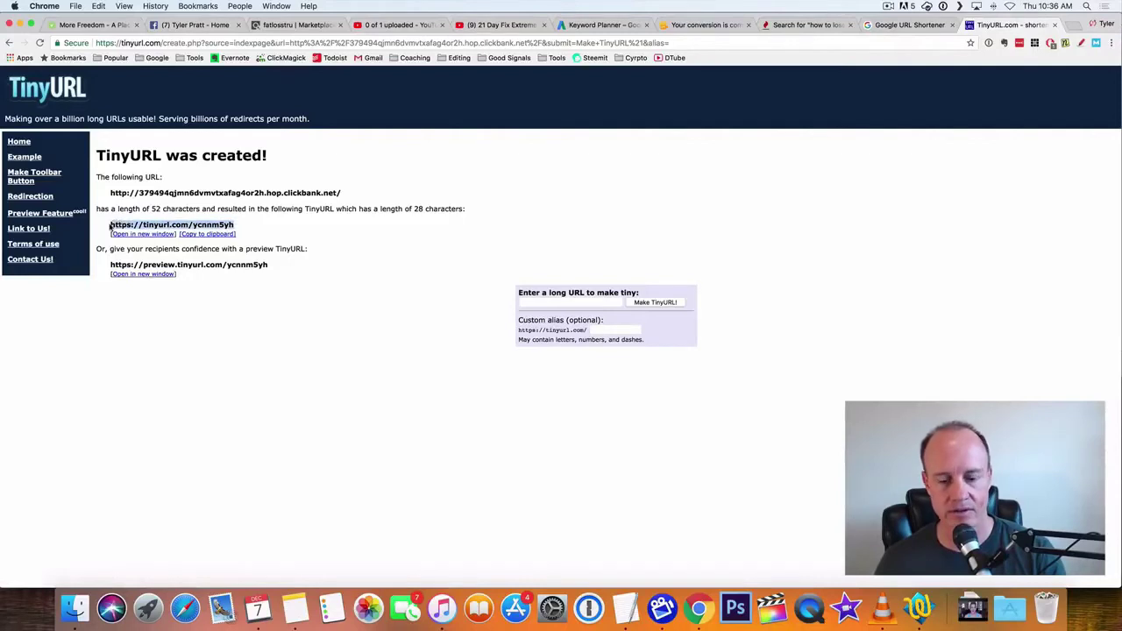
click(1074, 27)
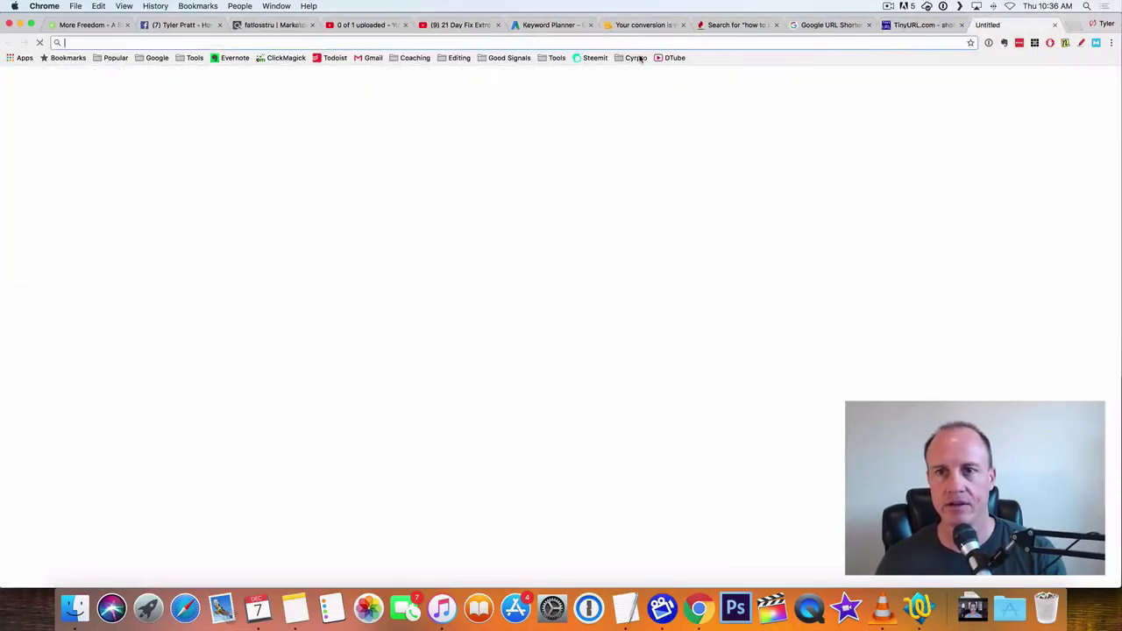
key(super+v)
key(Return)
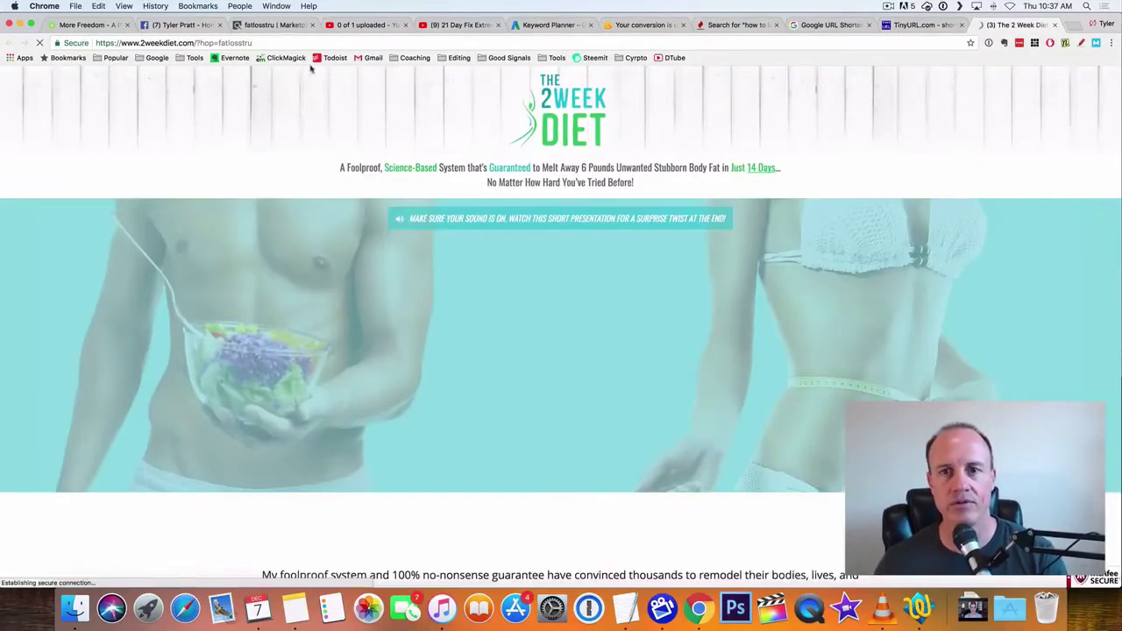
click(606, 43)
key(super+v)
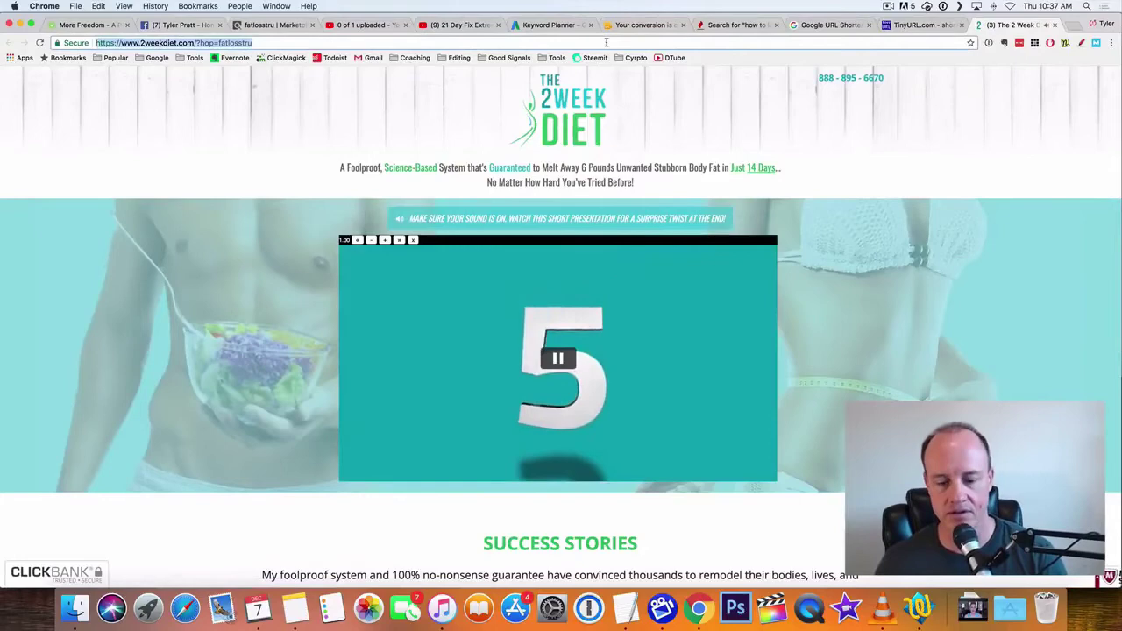
key(Return)
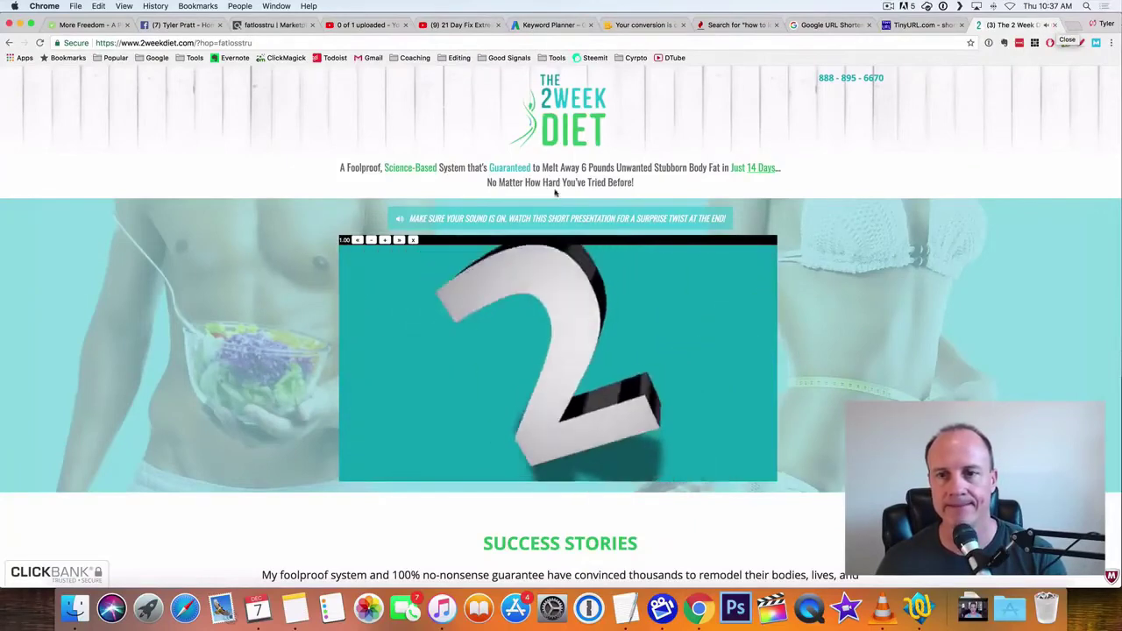
key(super+w)
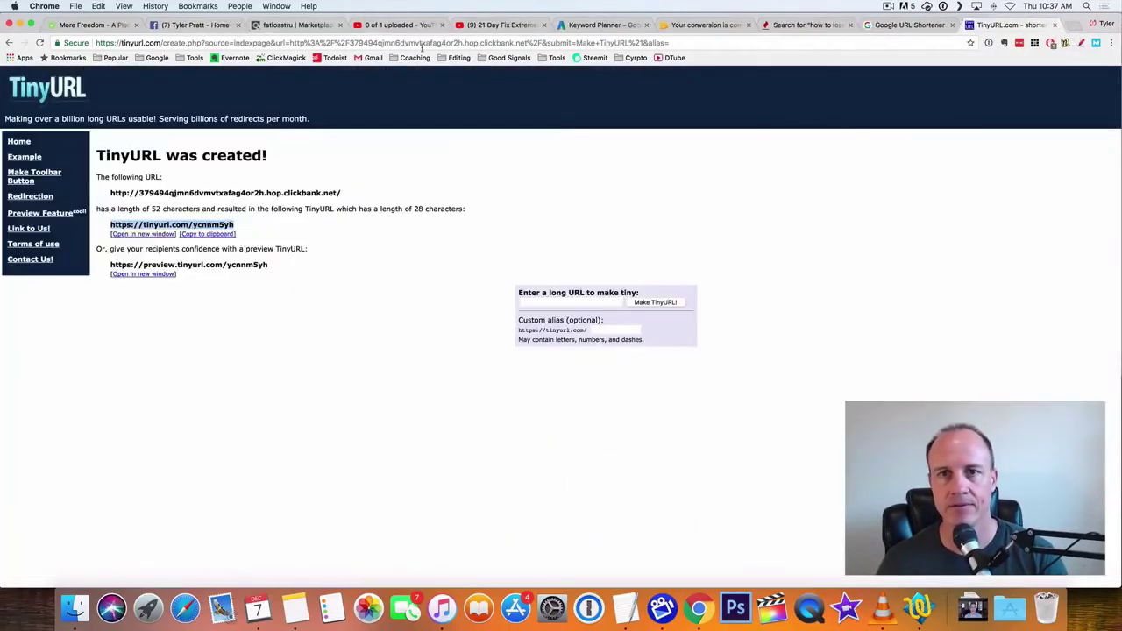
Append '- Click Here Now' and, on a new line, the TinyURL link to the description
click(425, 26)
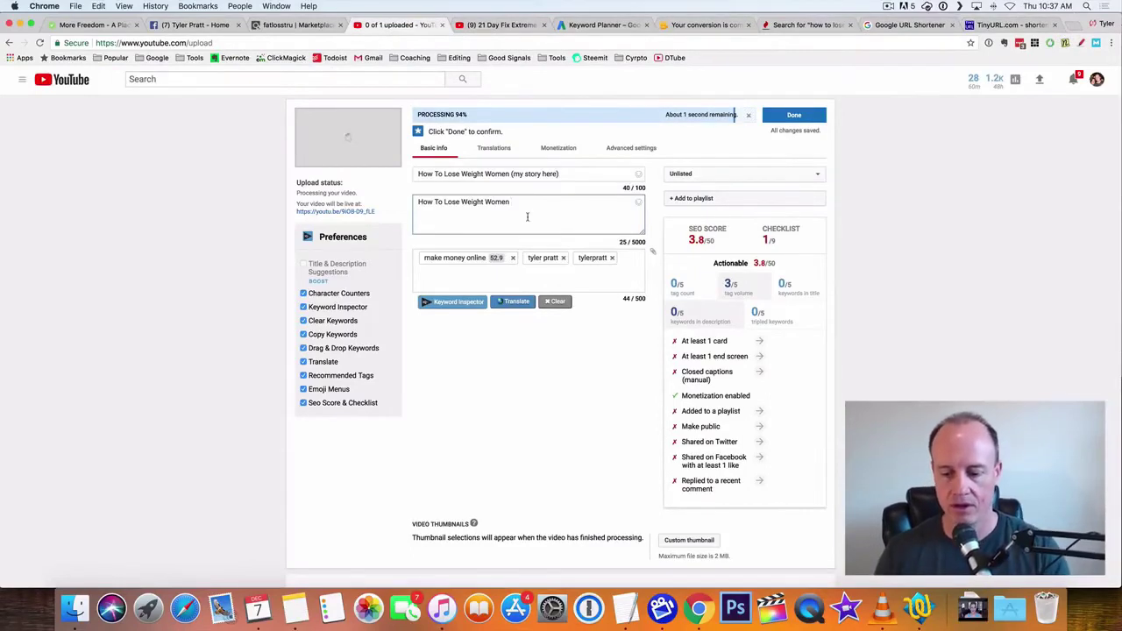
text(- C)
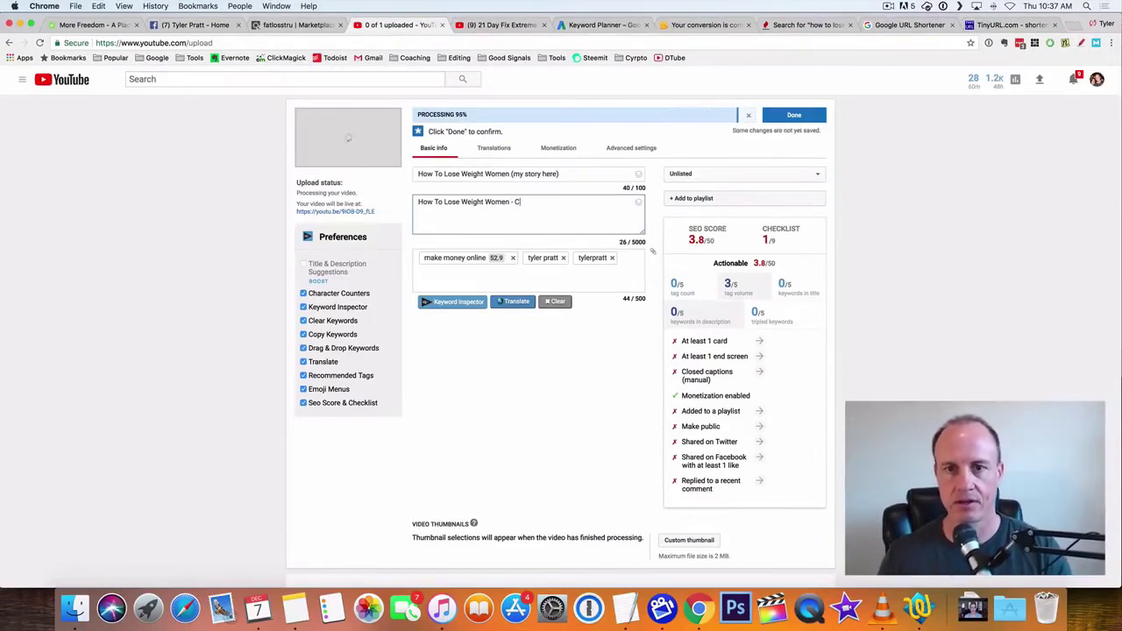
text(lick Here)
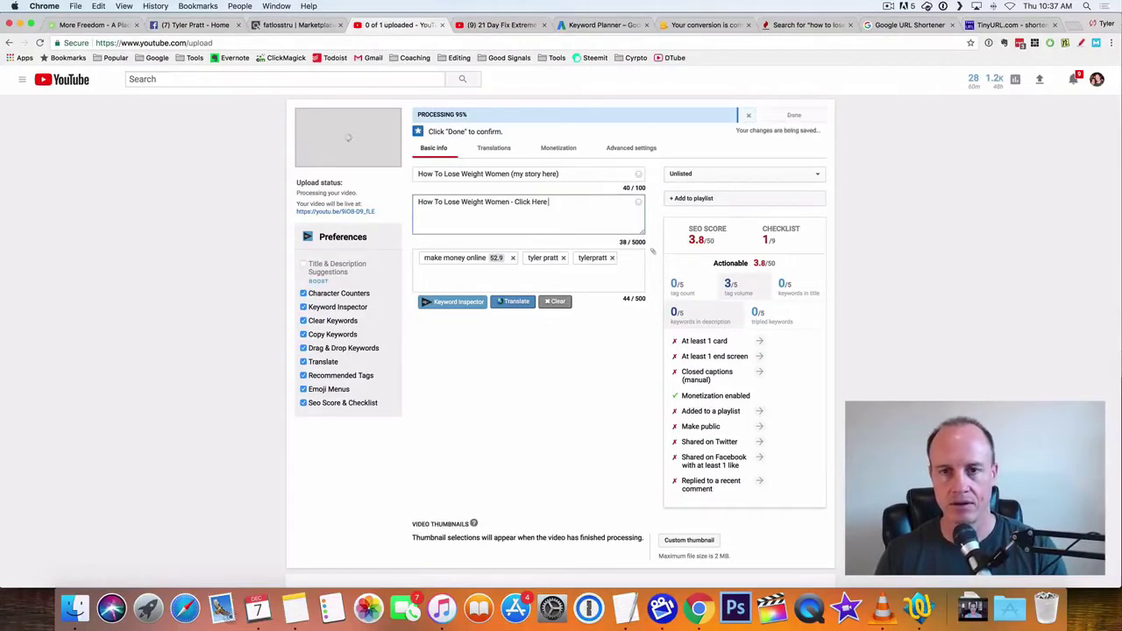
text( Now)
key(Return)
key(super+v)
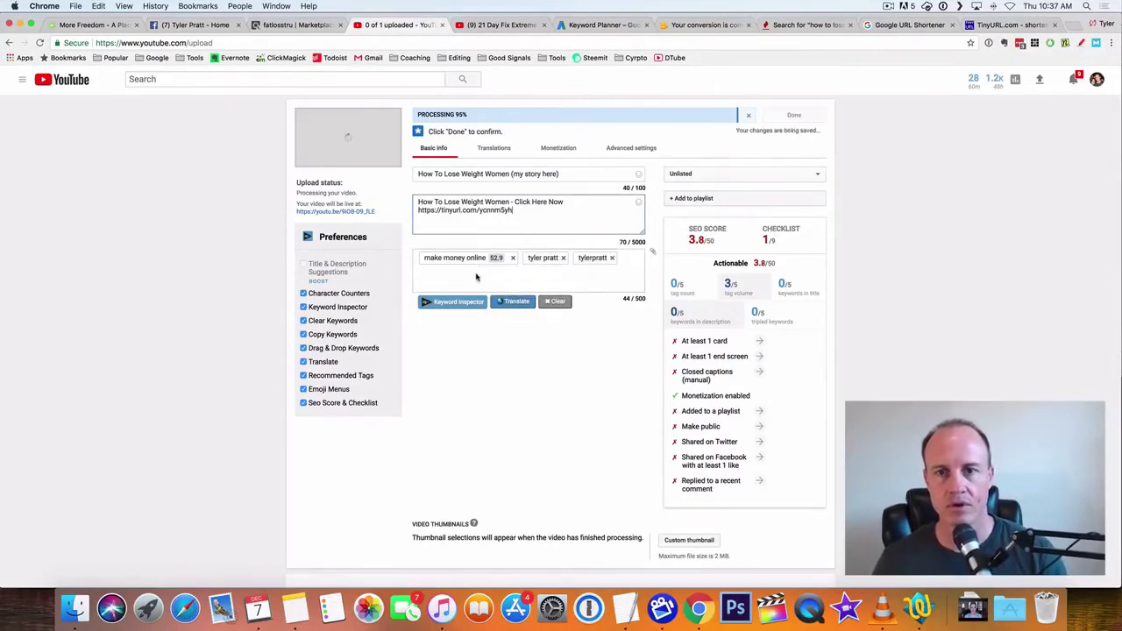
click(856, 209)
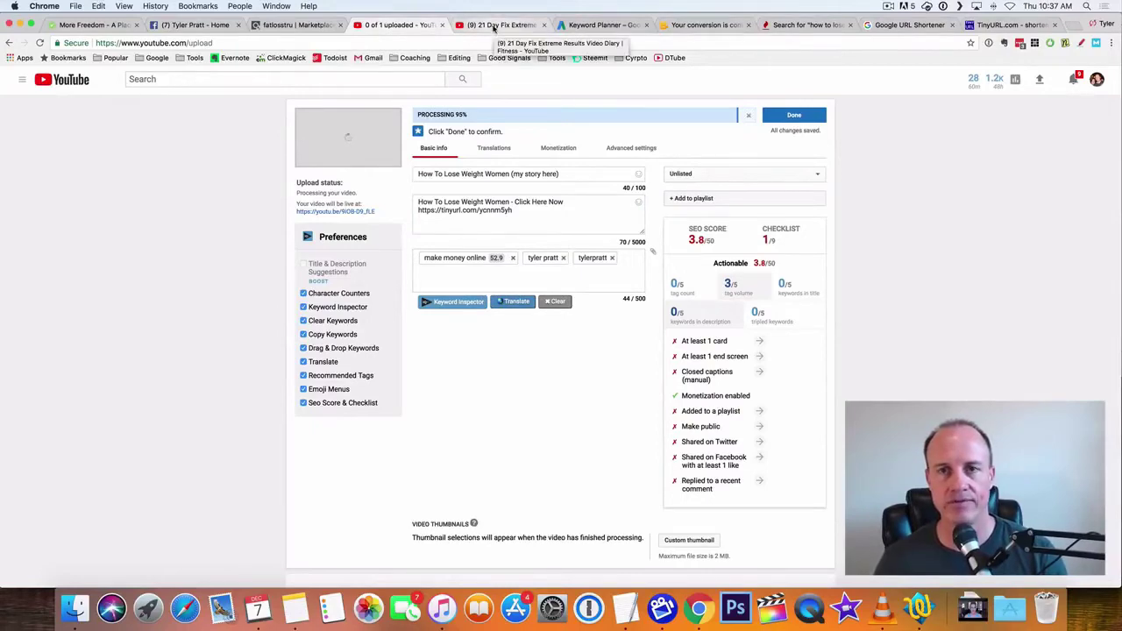
Scroll the 21 Day Fix Extreme Results video page to review its vidIQ video tags
click(493, 29)
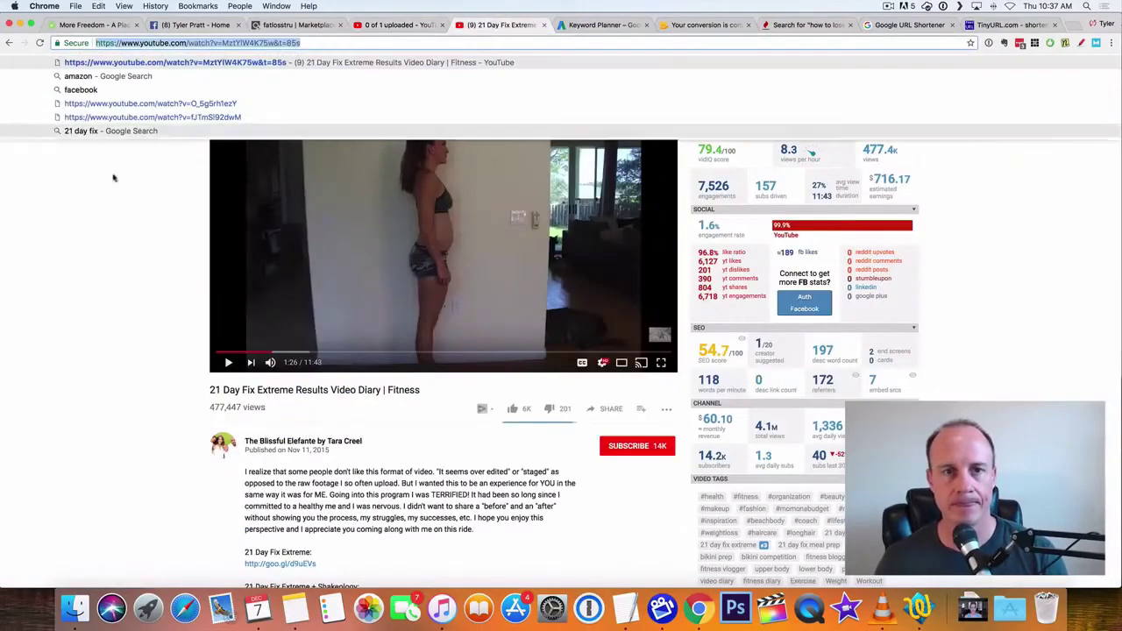
scroll(137, 306, down, 3)
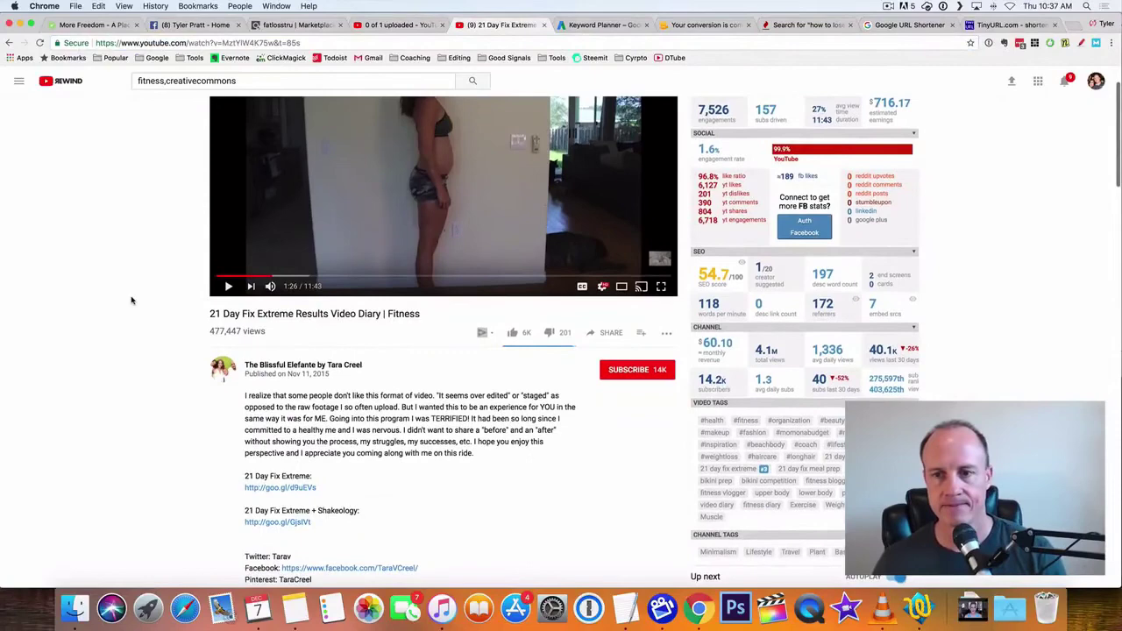
scroll(999, 201, up, 3)
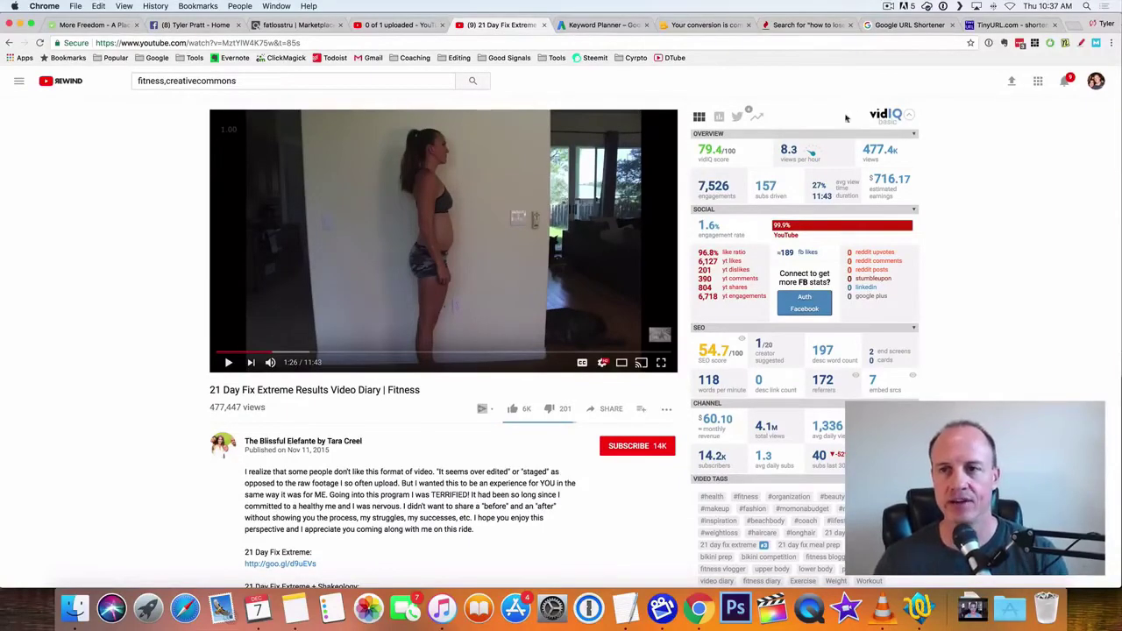
scroll(980, 264, down, 5)
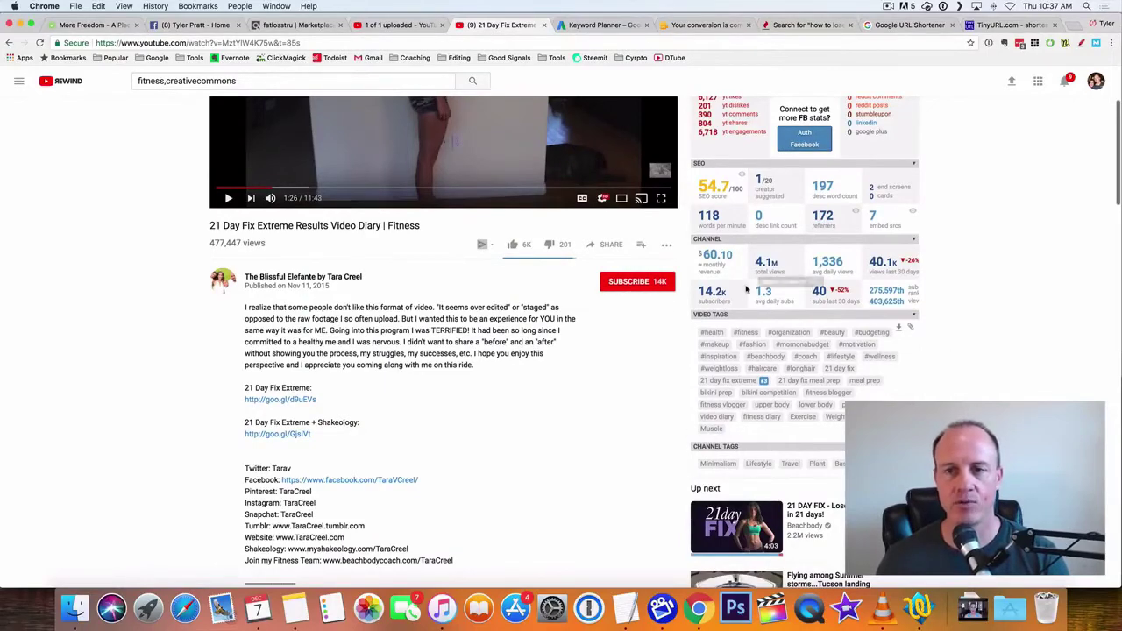
scroll(72, 279, up, 3)
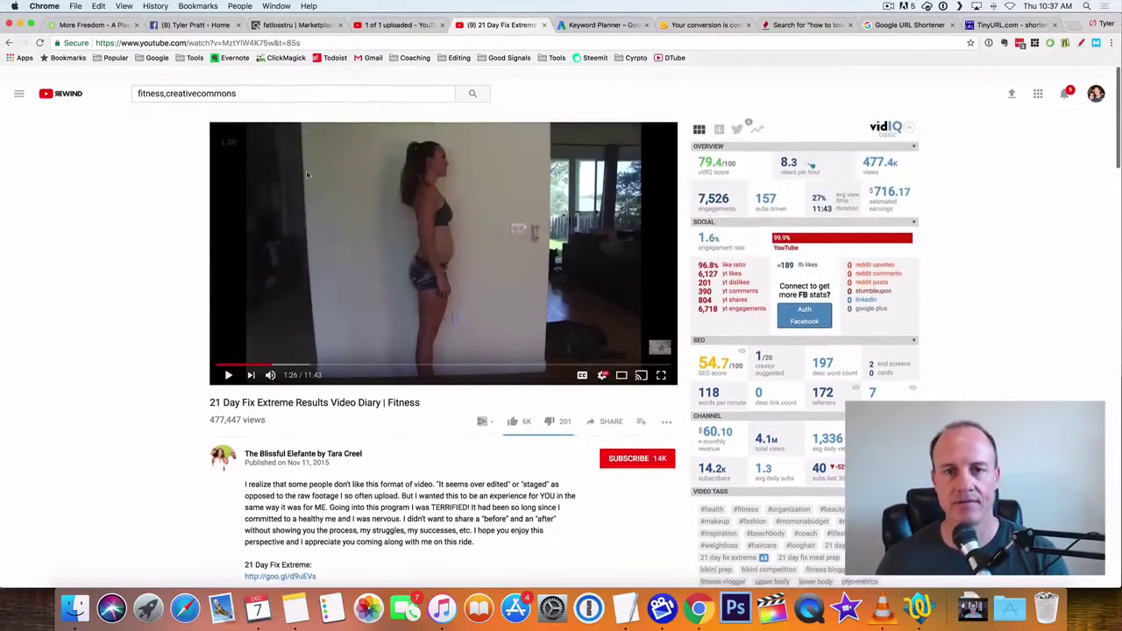
scroll(166, 225, down, 5)
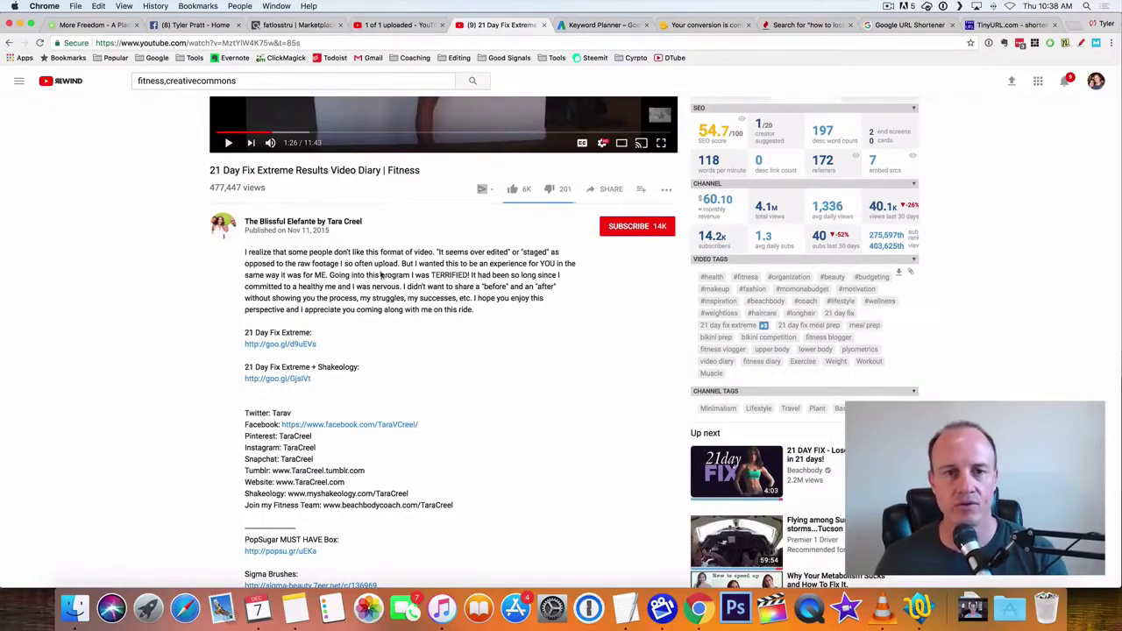
scroll(68, 314, up, 5)
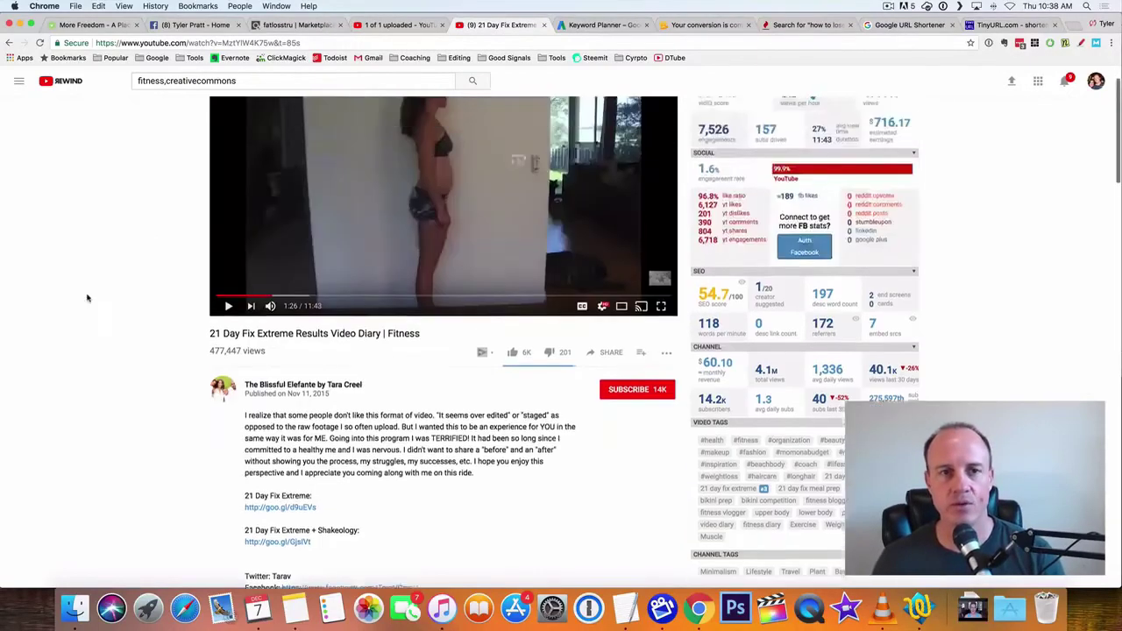
Search YouTube for 'how to lose weight women' and open the WHAT I EAT IN A DAY result
click(234, 81)
key(super+a)
text(how to lose )
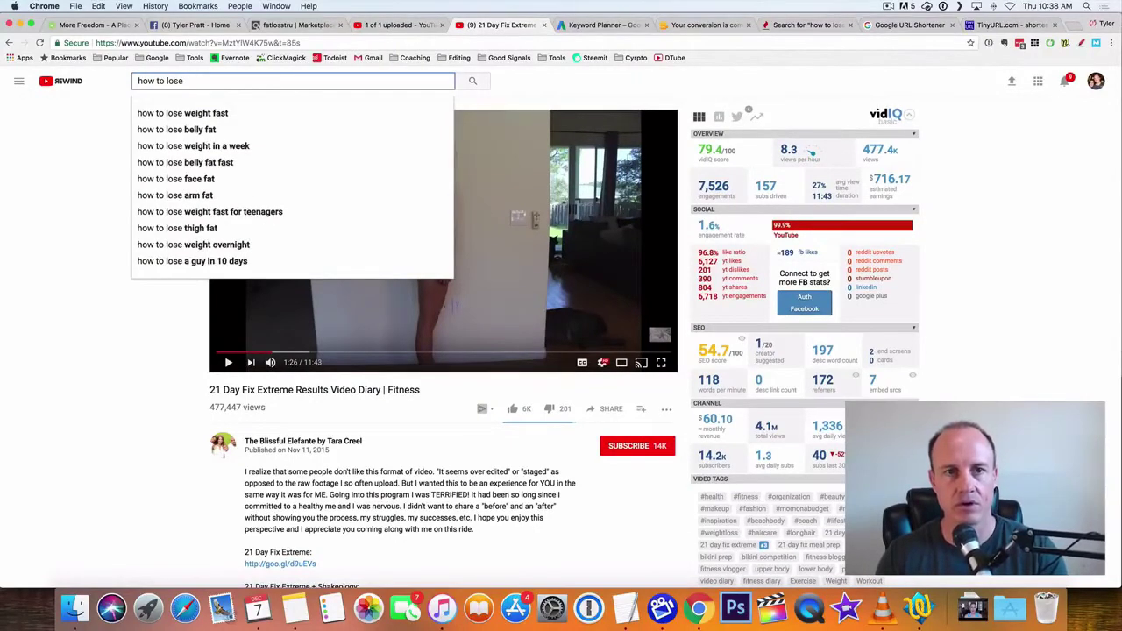
text(weight women)
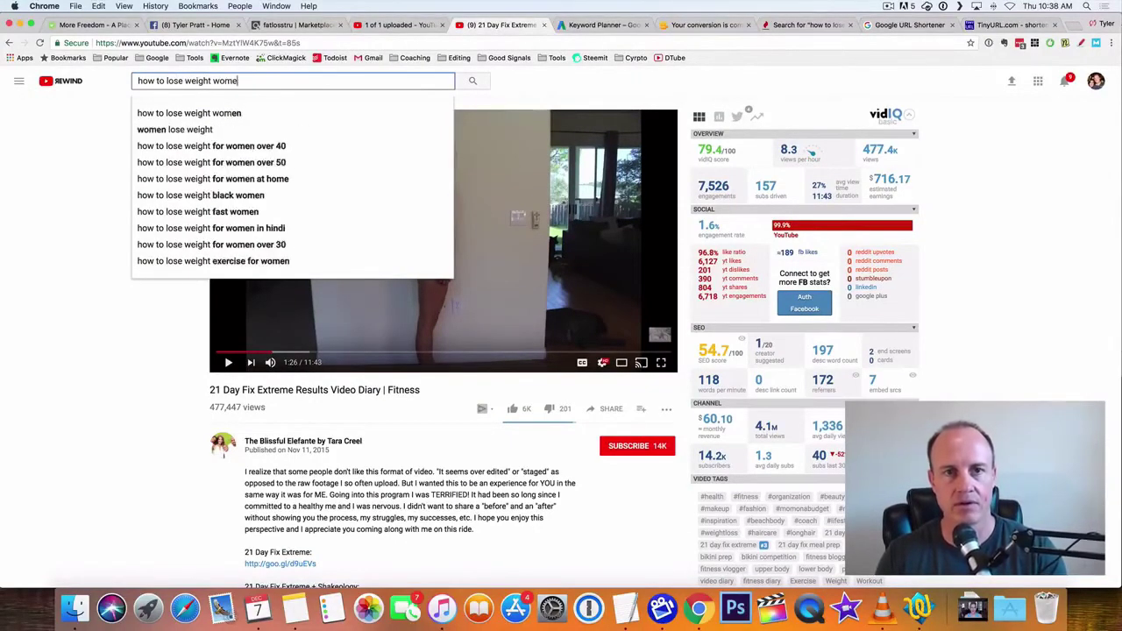
key(Return)
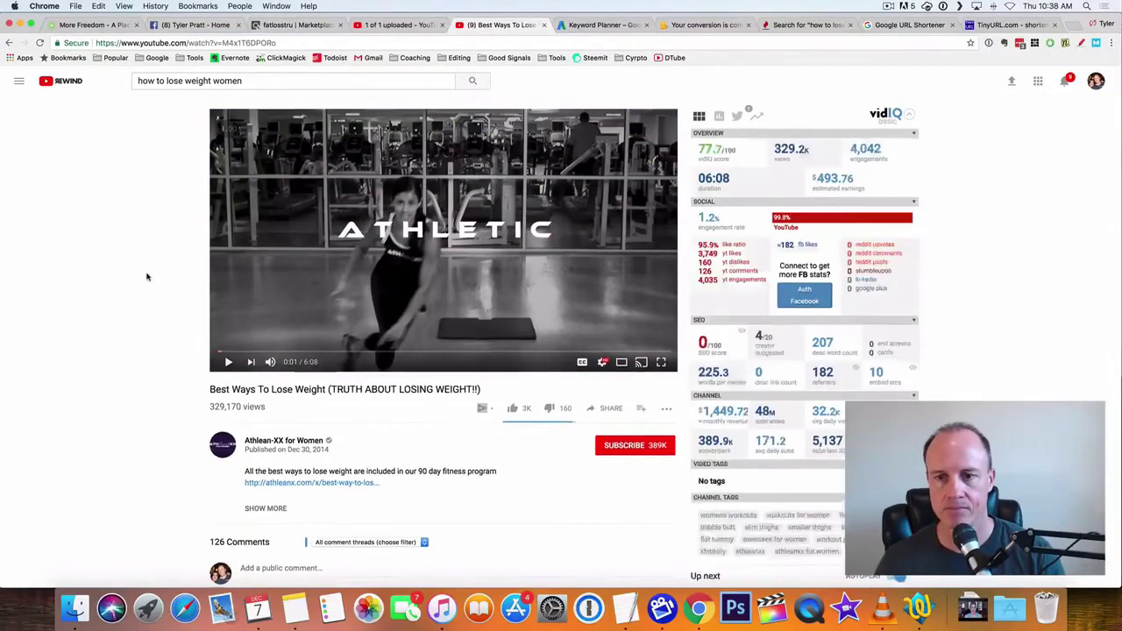
scroll(147, 275, down, 3)
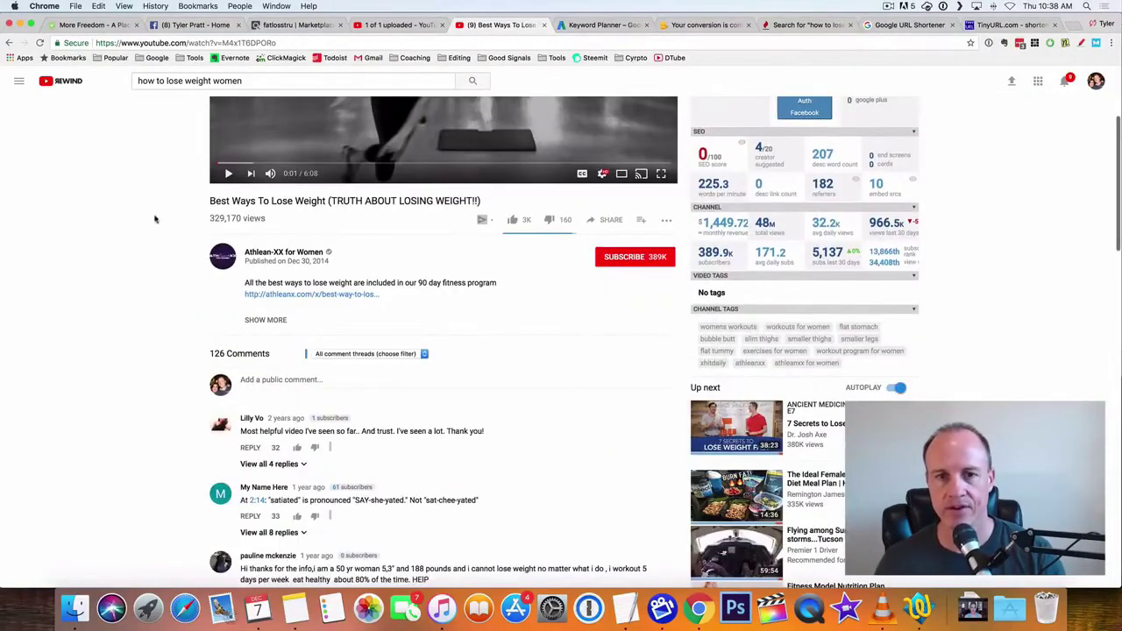
key(super+bracketleft)
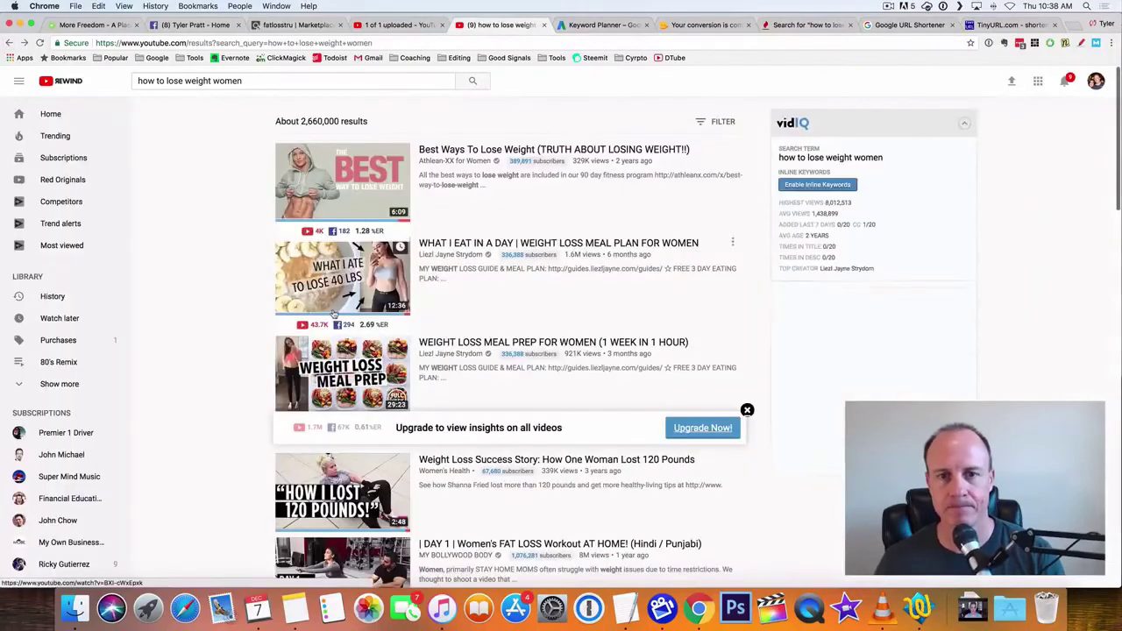
click(554, 245)
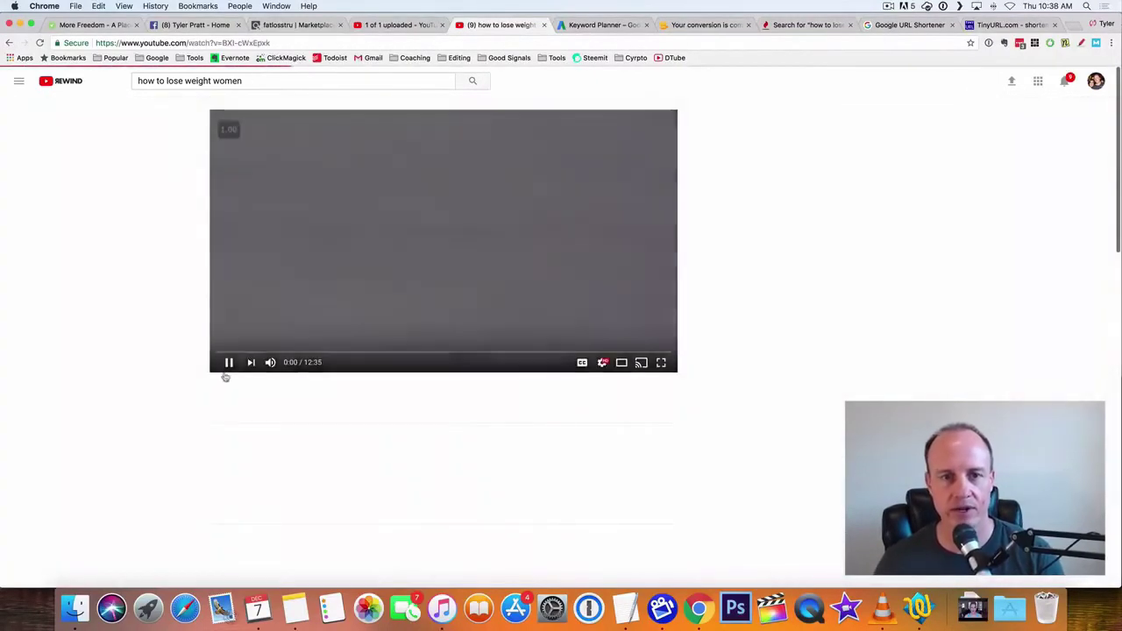
Pause the WHAT I EAT IN A DAY video and copy its vidIQ video tags
click(228, 362)
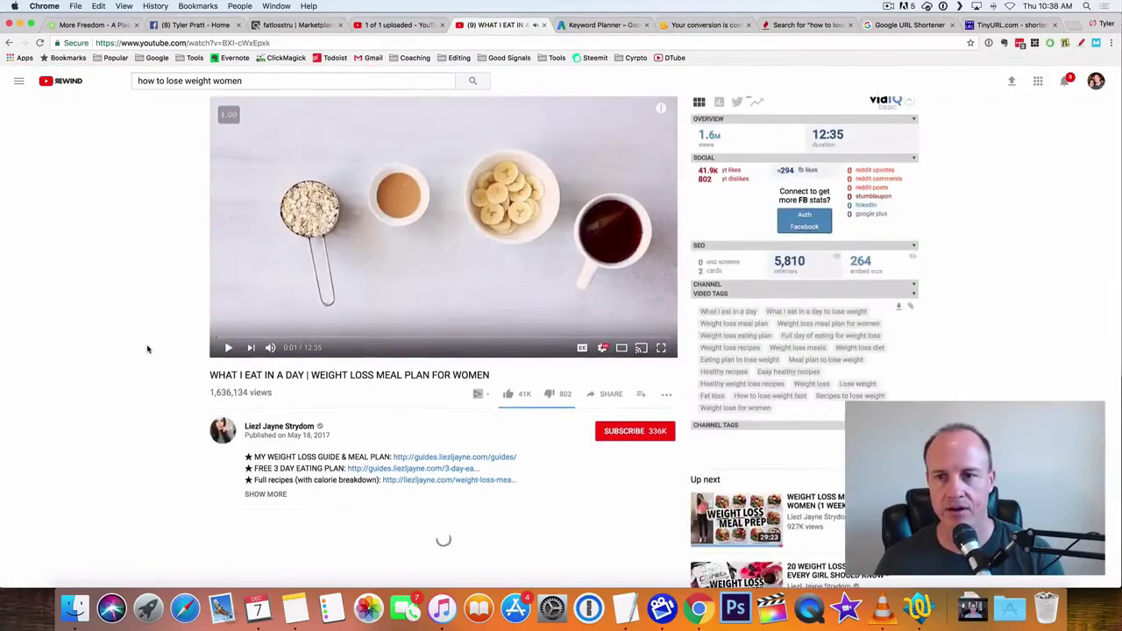
scroll(147, 349, down, 1)
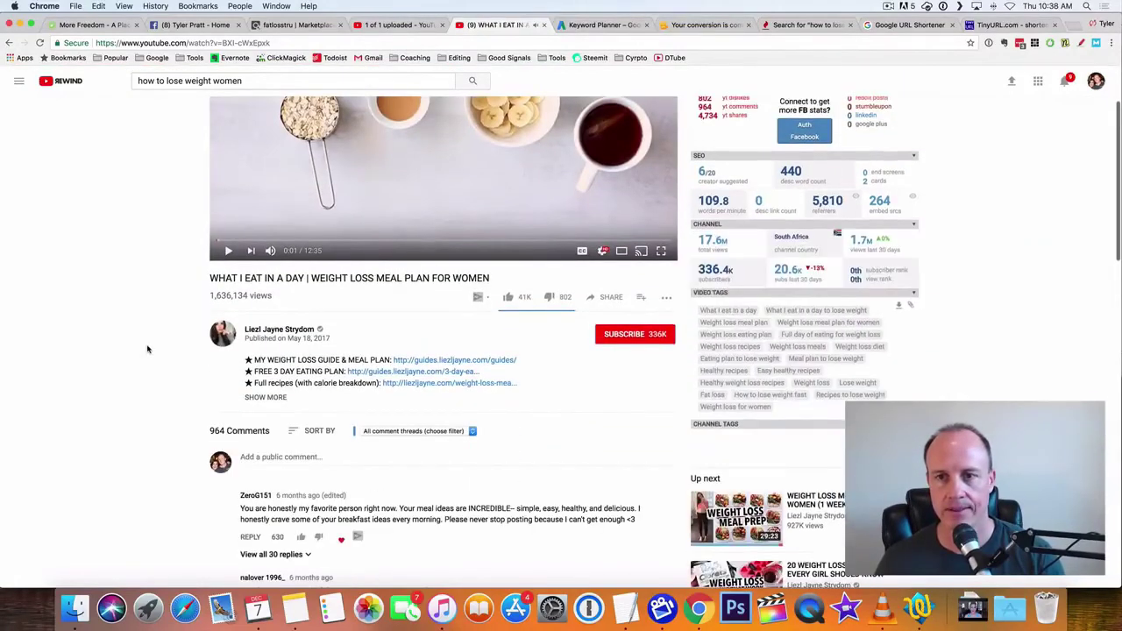
scroll(147, 349, up, 2)
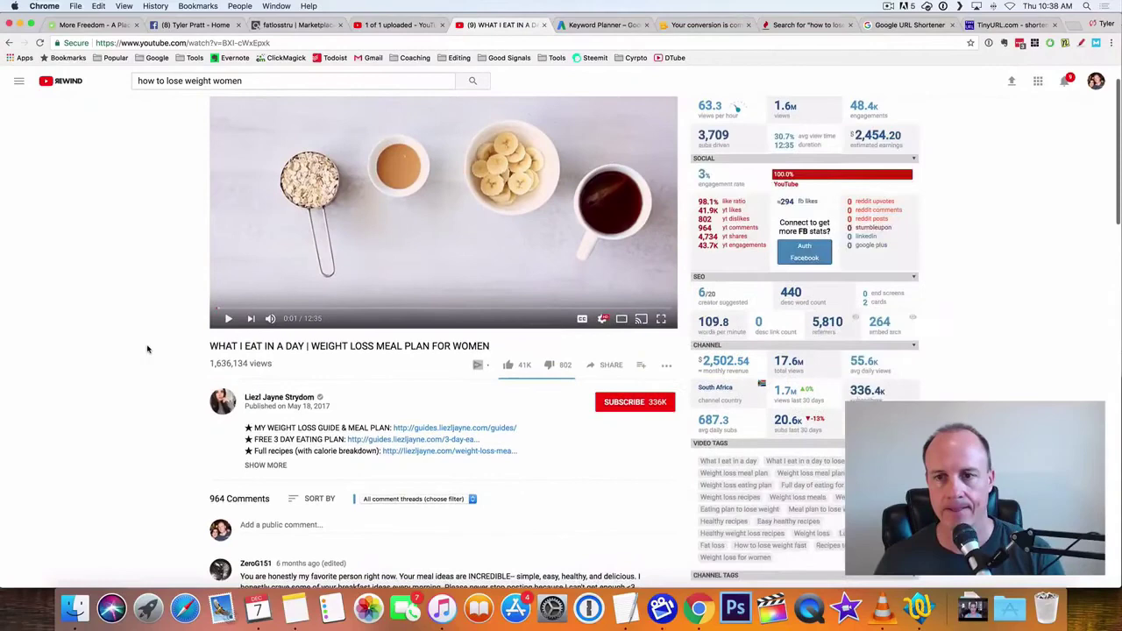
scroll(149, 349, down, 5)
scroll(159, 350, down, 1)
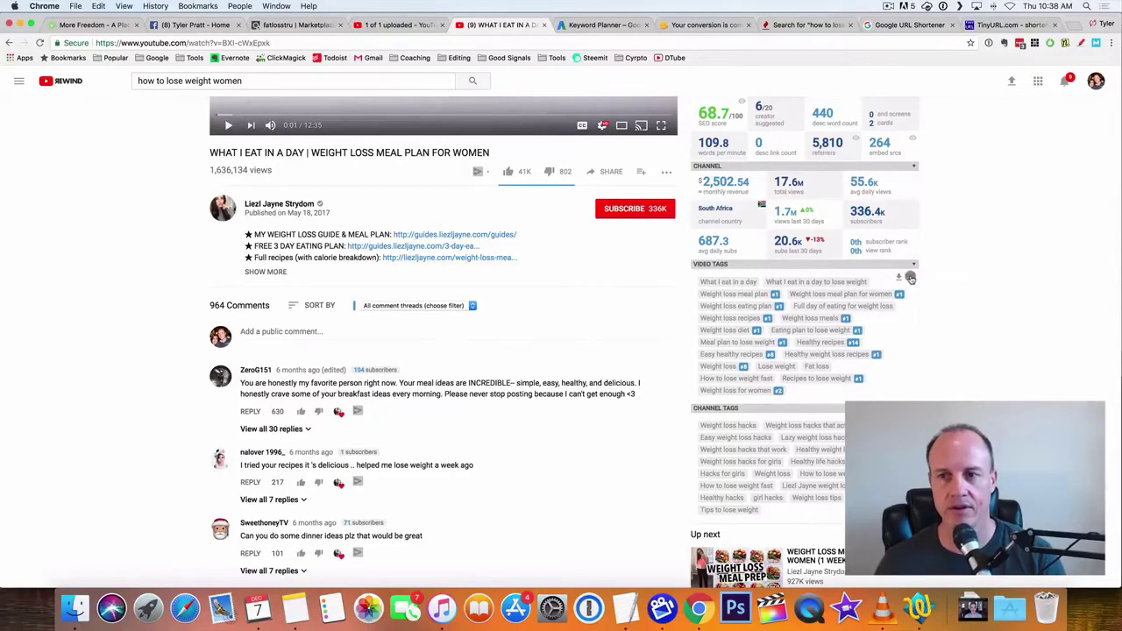
click(855, 138)
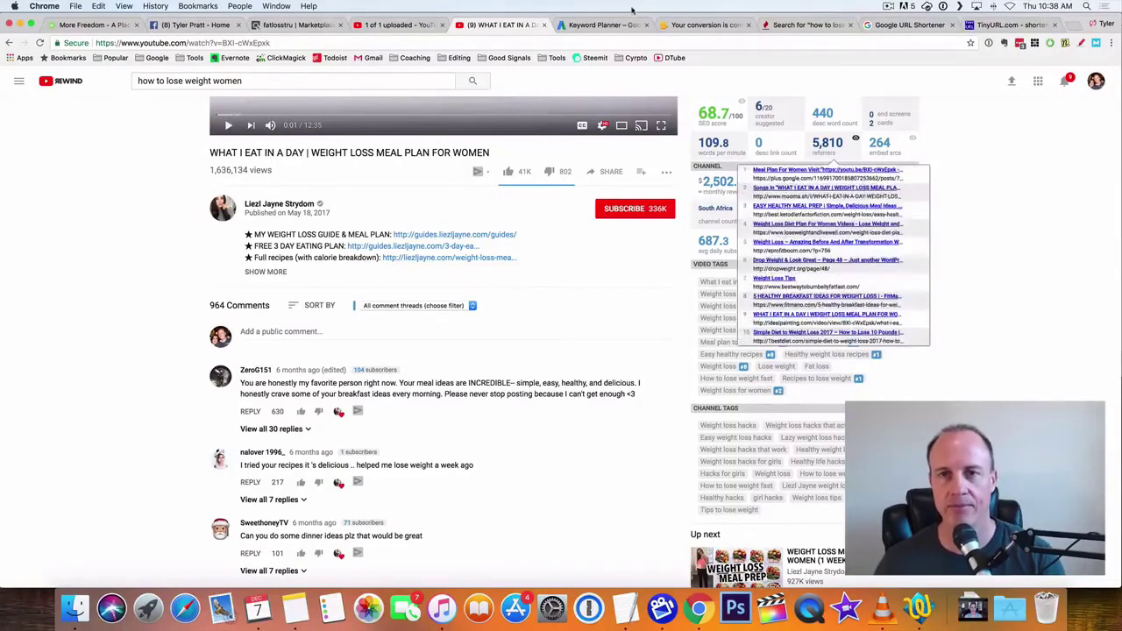
Remove the upload's old tags: tylerpratt, tyler pratt and make money online
click(399, 24)
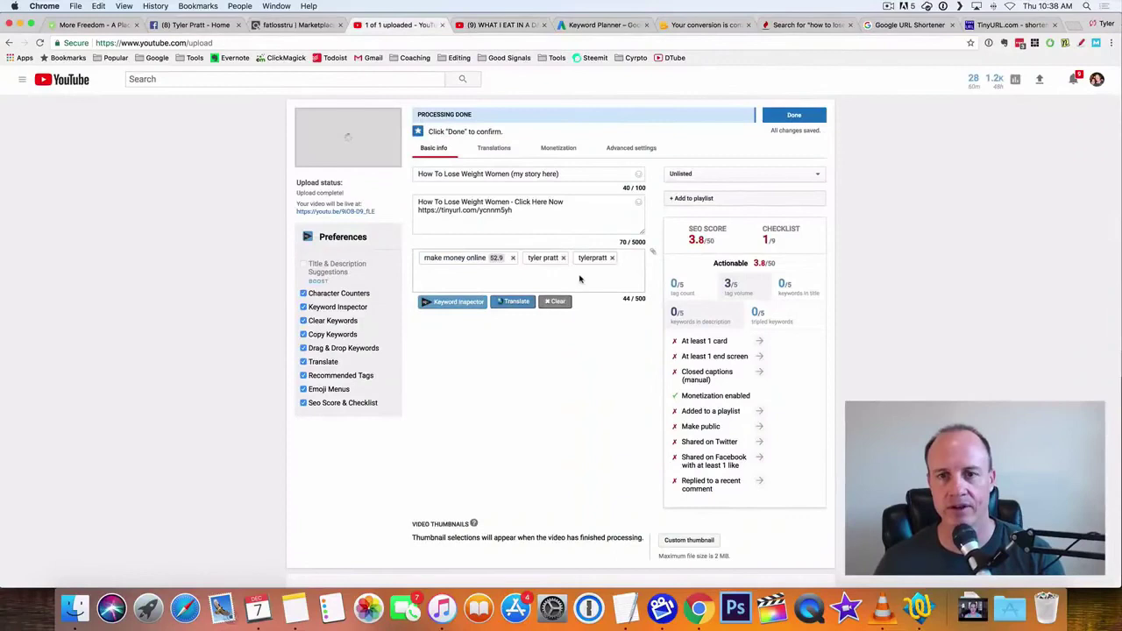
click(509, 276)
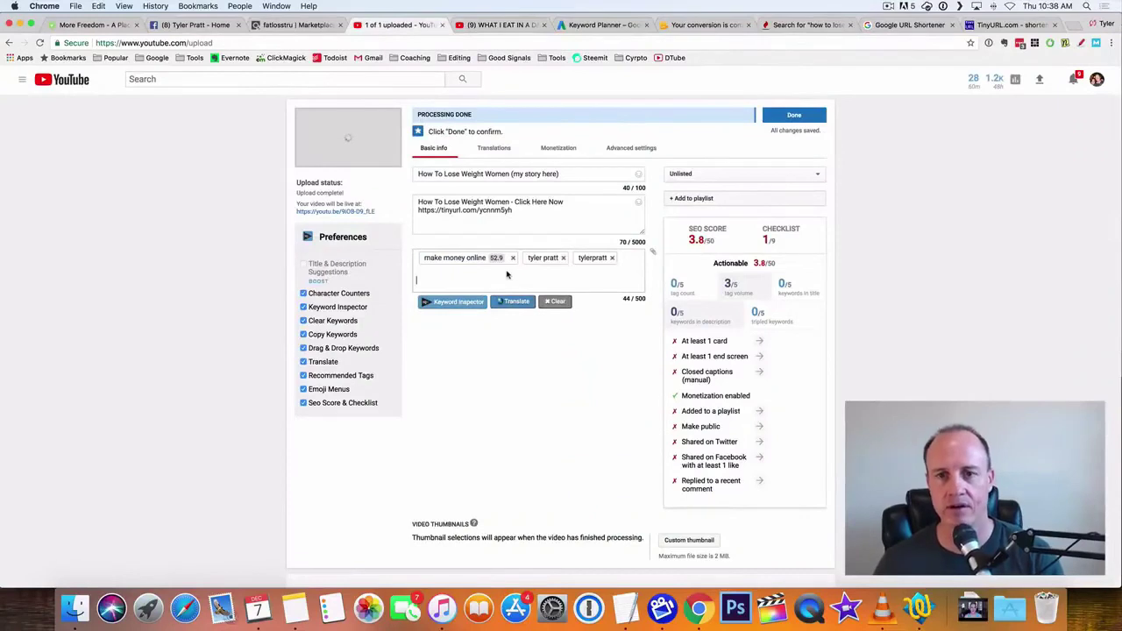
click(613, 258)
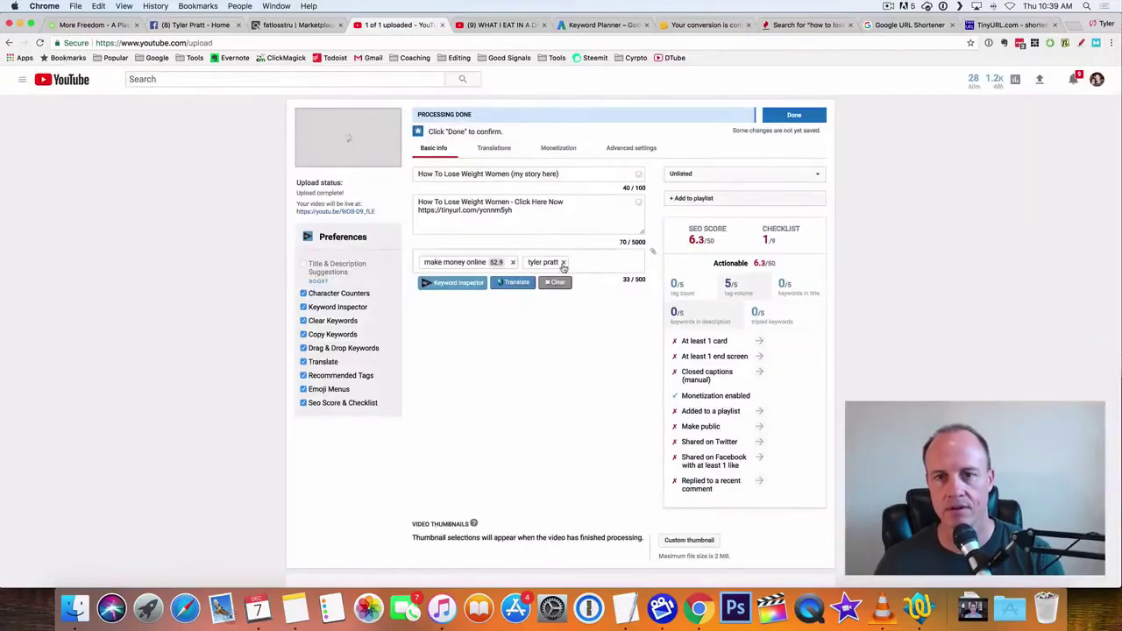
click(562, 263)
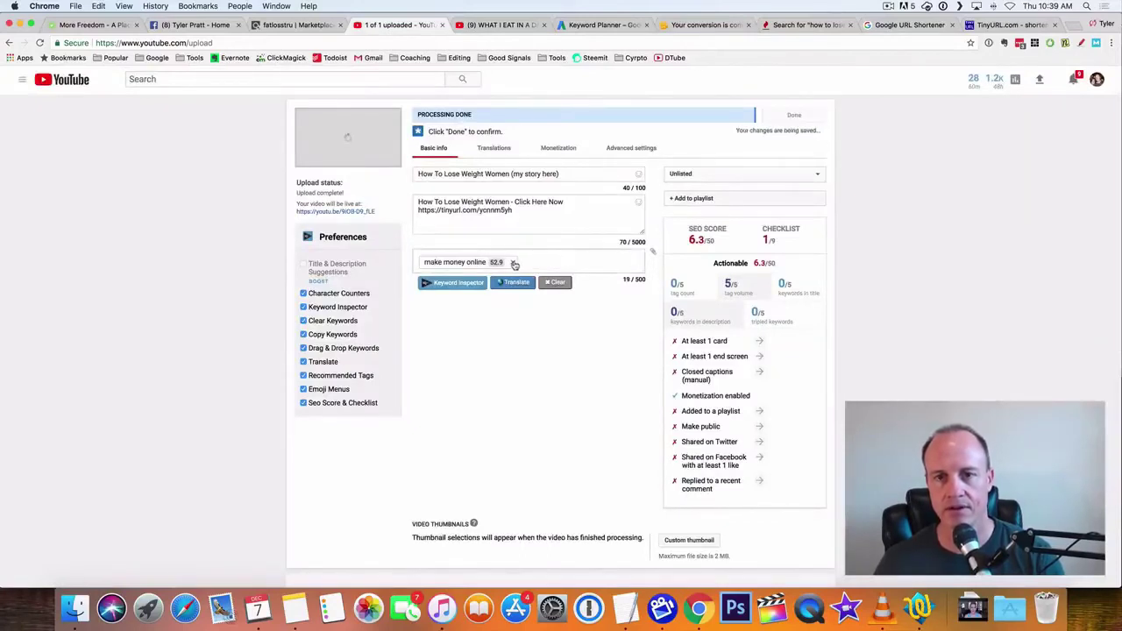
click(513, 263)
Paste the competitor's meal-plan tags into the tags field, reaching 481/500 characters
key(super+v)
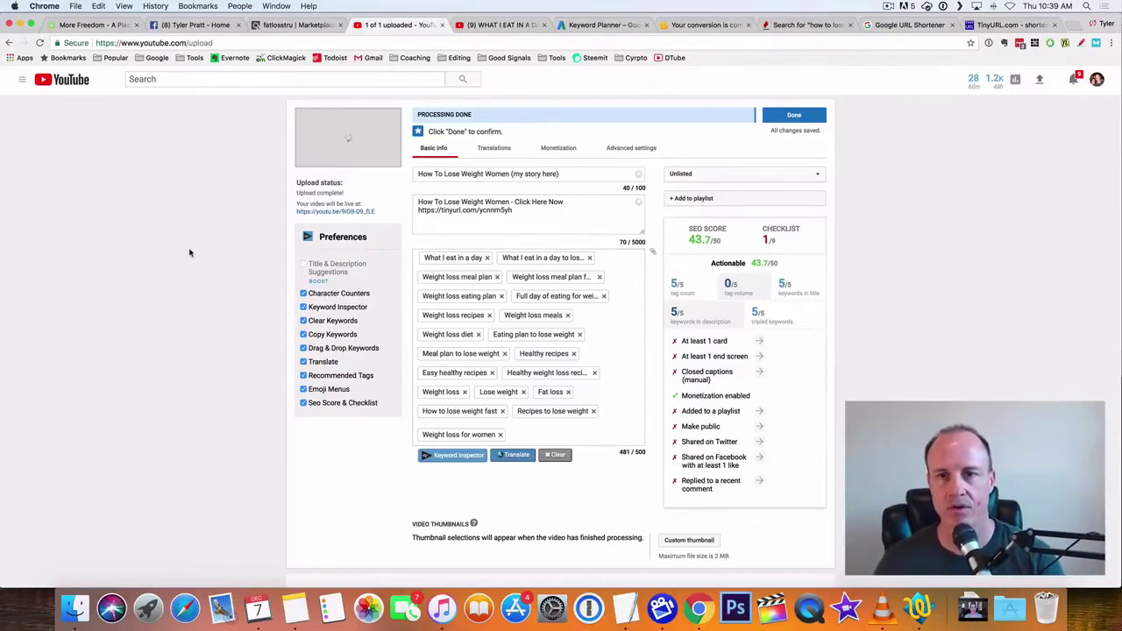
scroll(208, 281, down, 4)
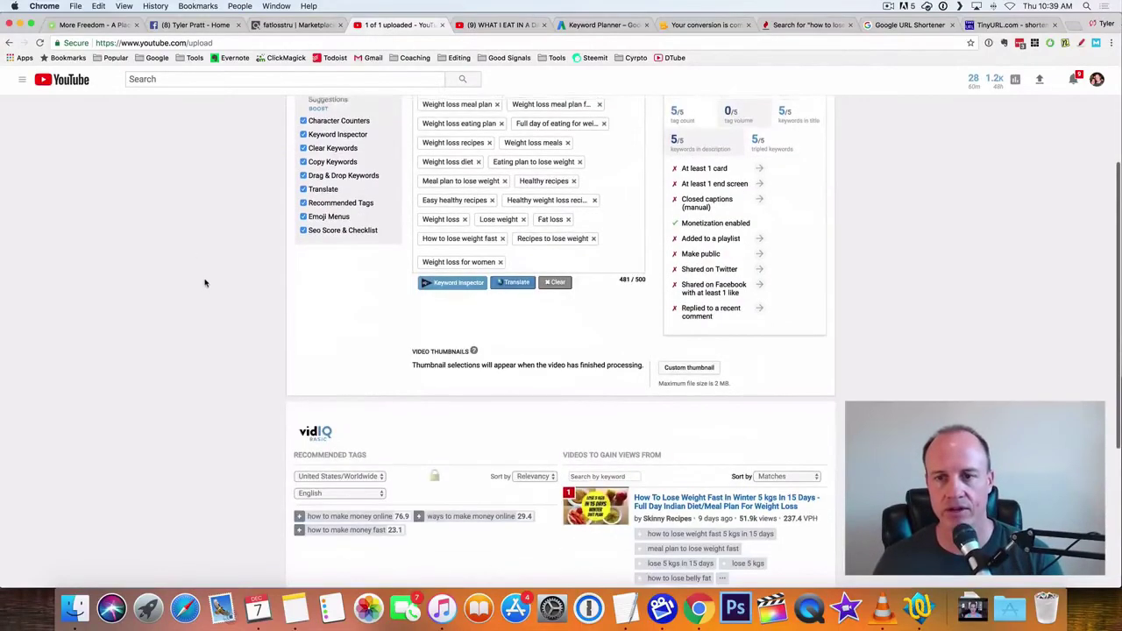
scroll(205, 280, up, 4)
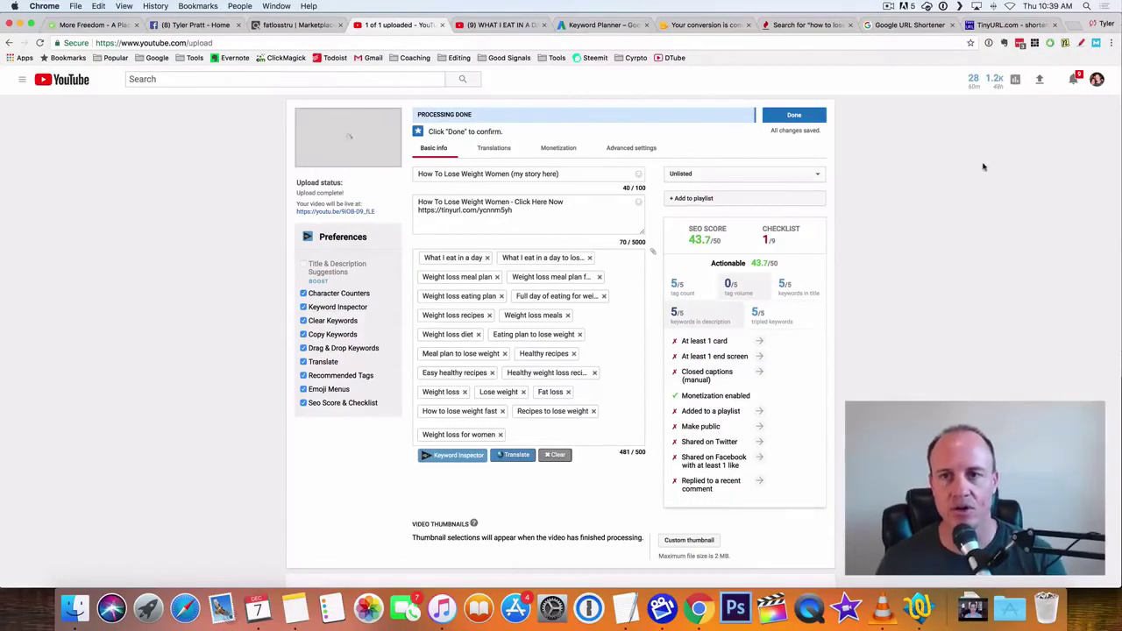
scroll(893, 221, down, 2)
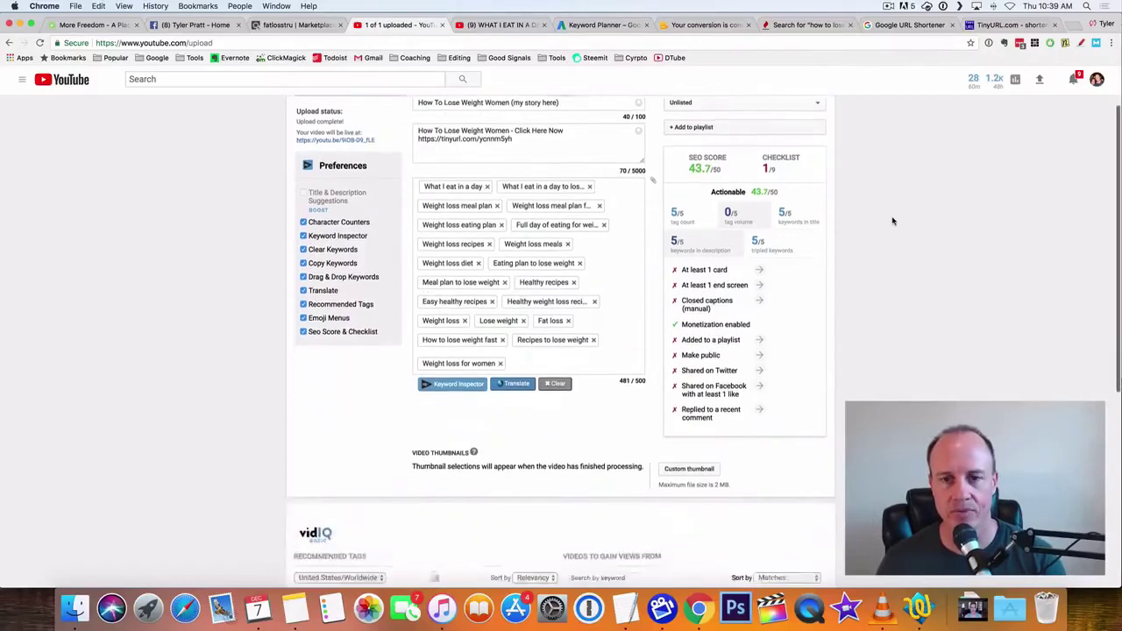
scroll(892, 221, up, 3)
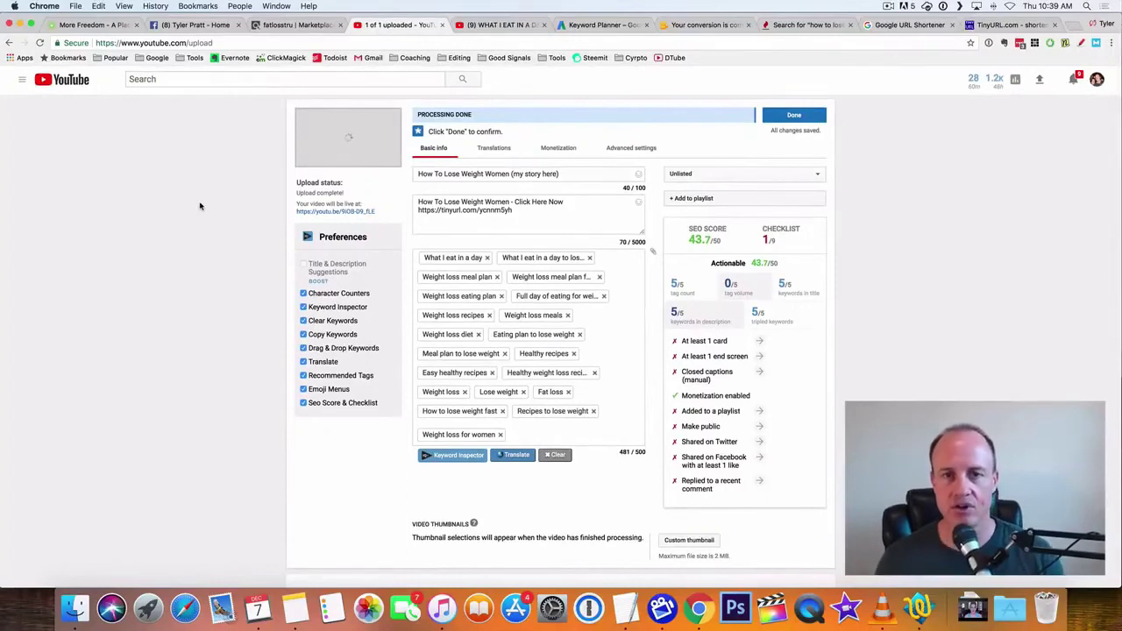
Load seoclerk.com in a new browser tab
click(1077, 26)
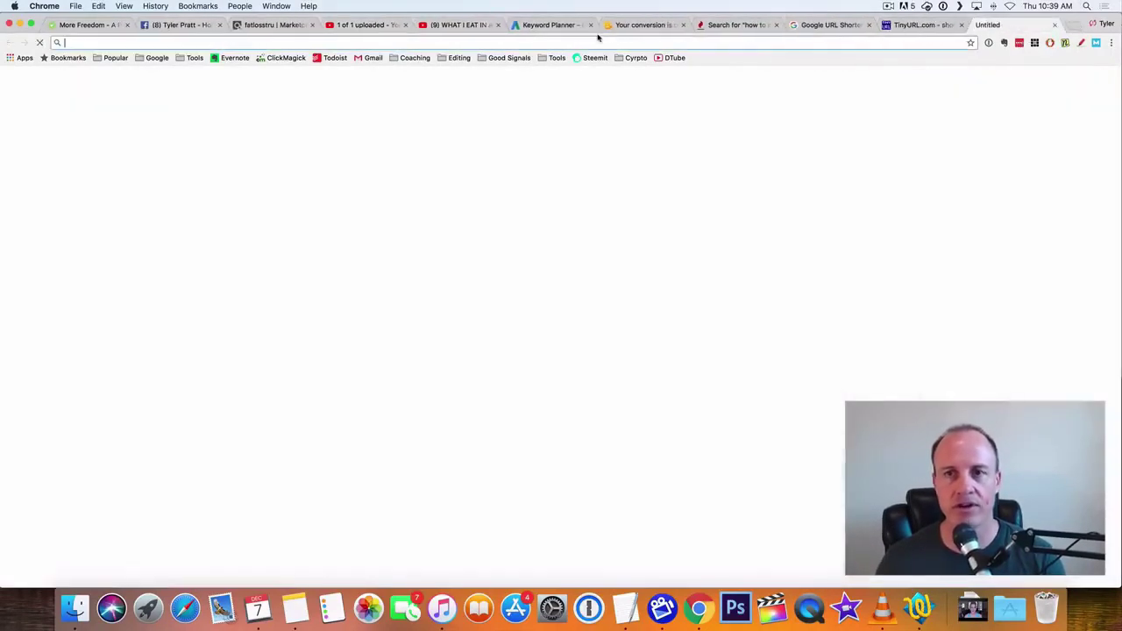
text(sea)
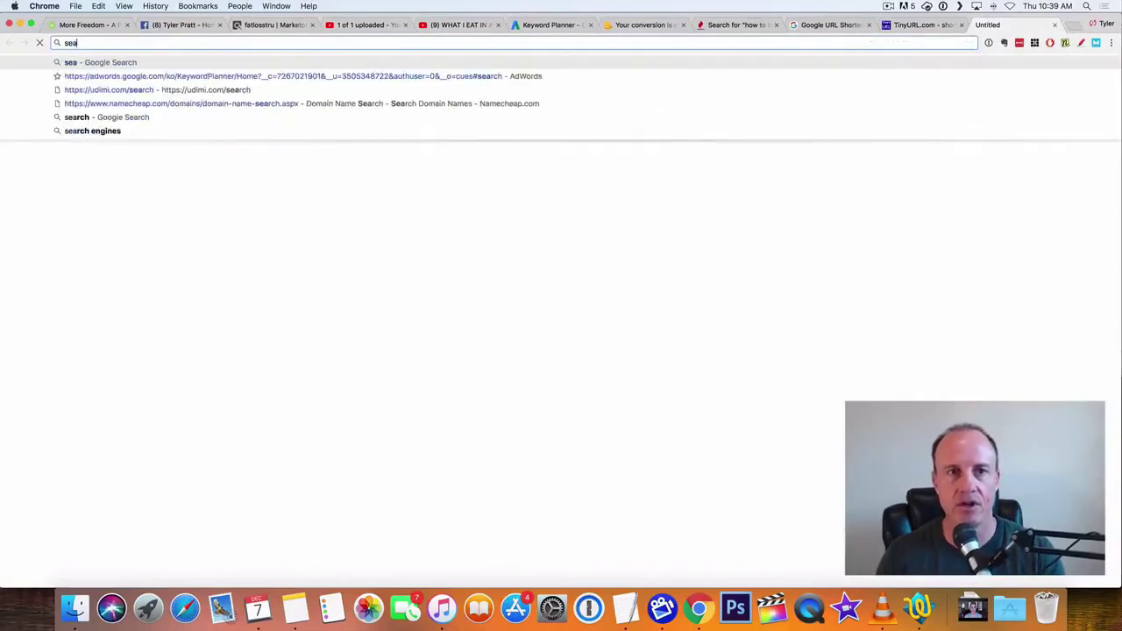
key(BackSpace)
text(oclerk.com)
key(Return)
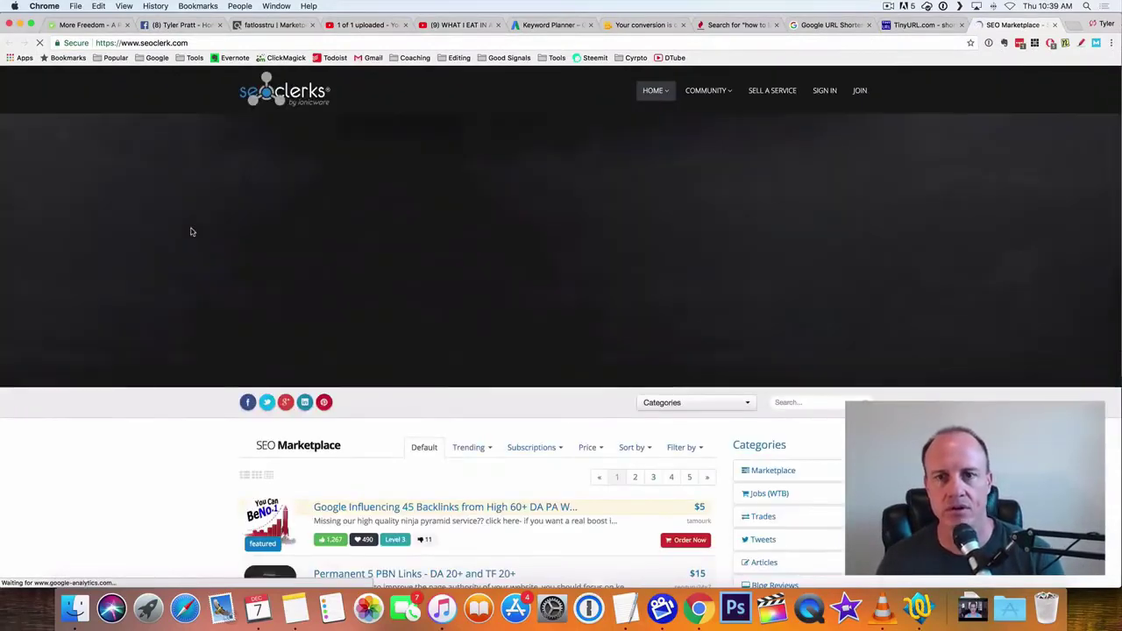
scroll(179, 224, down, 3)
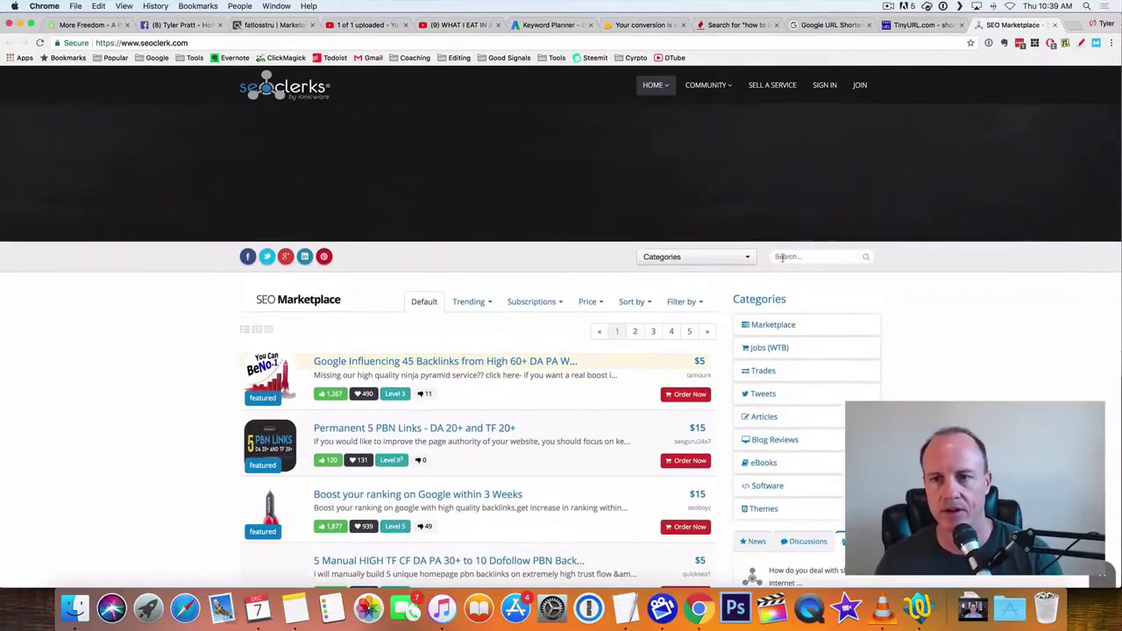
Search the SEOClerks marketplace for 'social signals'
click(790, 255)
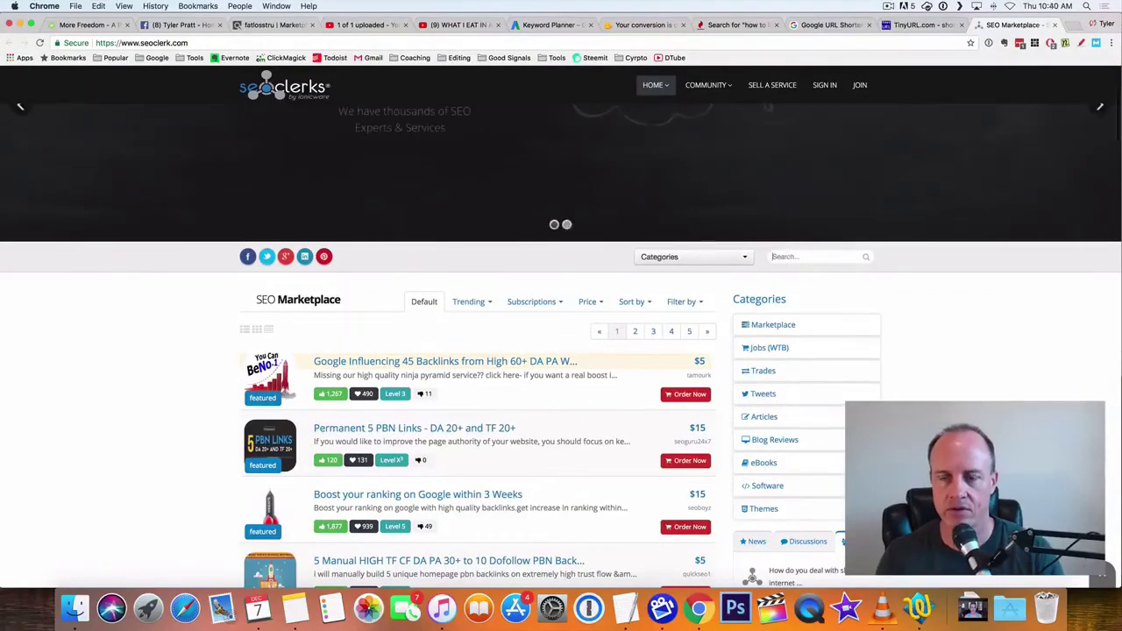
text(social si)
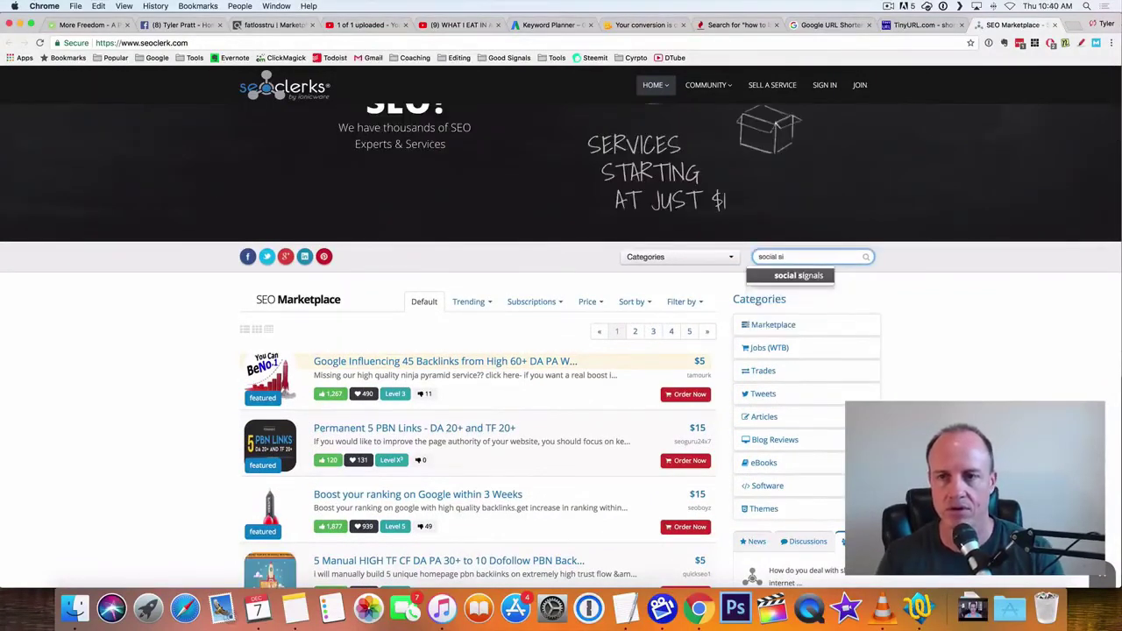
text(gnals)
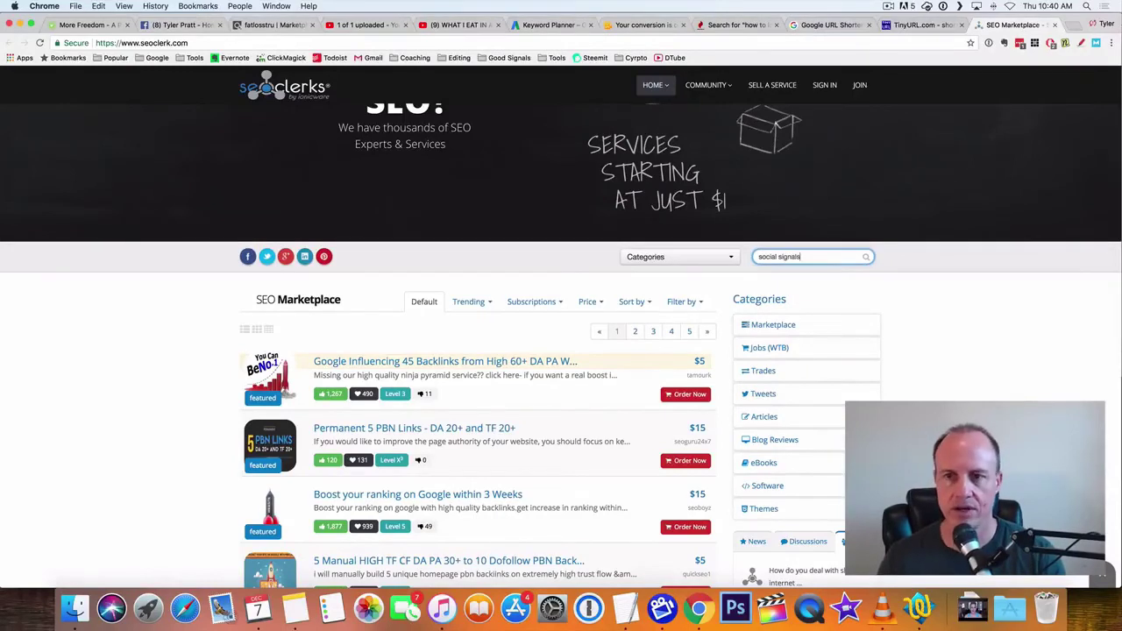
key(Return)
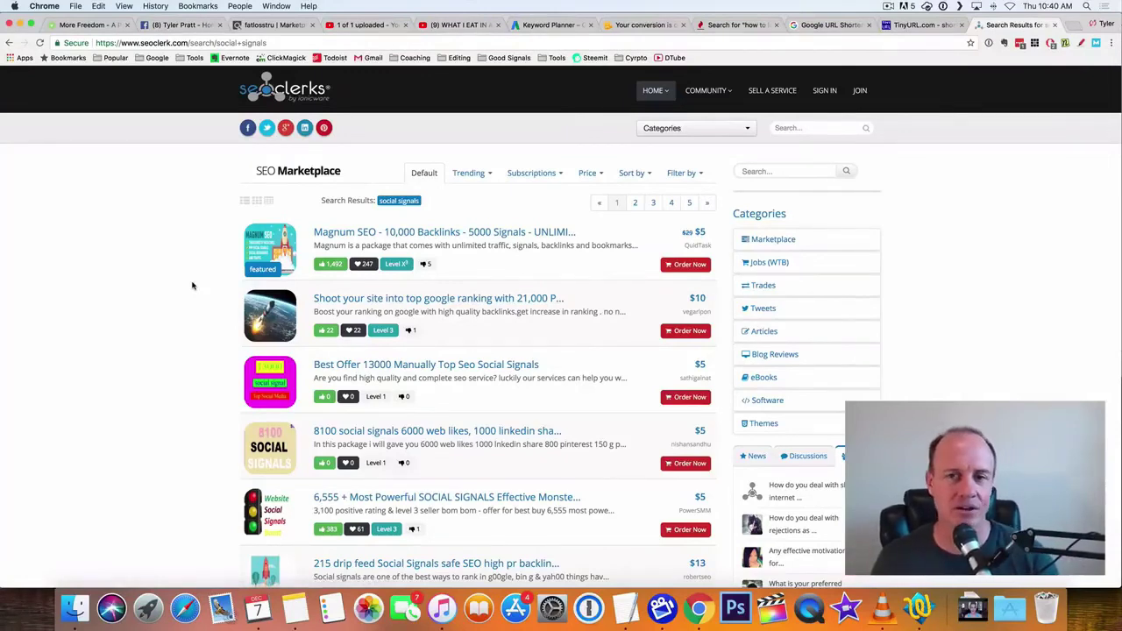
scroll(193, 285, down, 3)
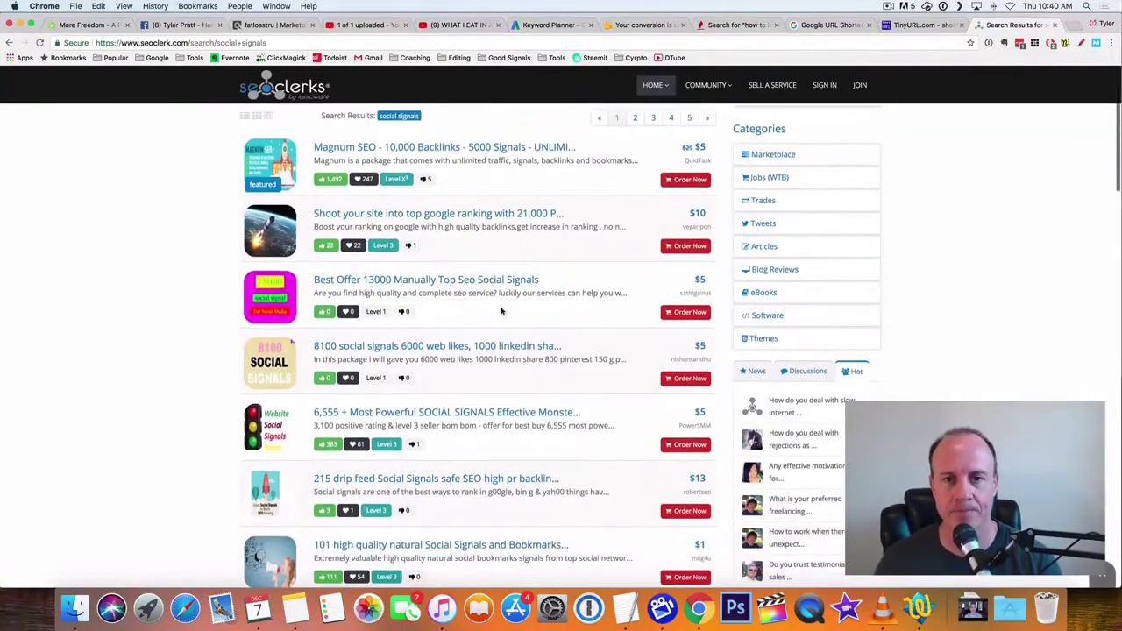
scroll(513, 313, down, 4)
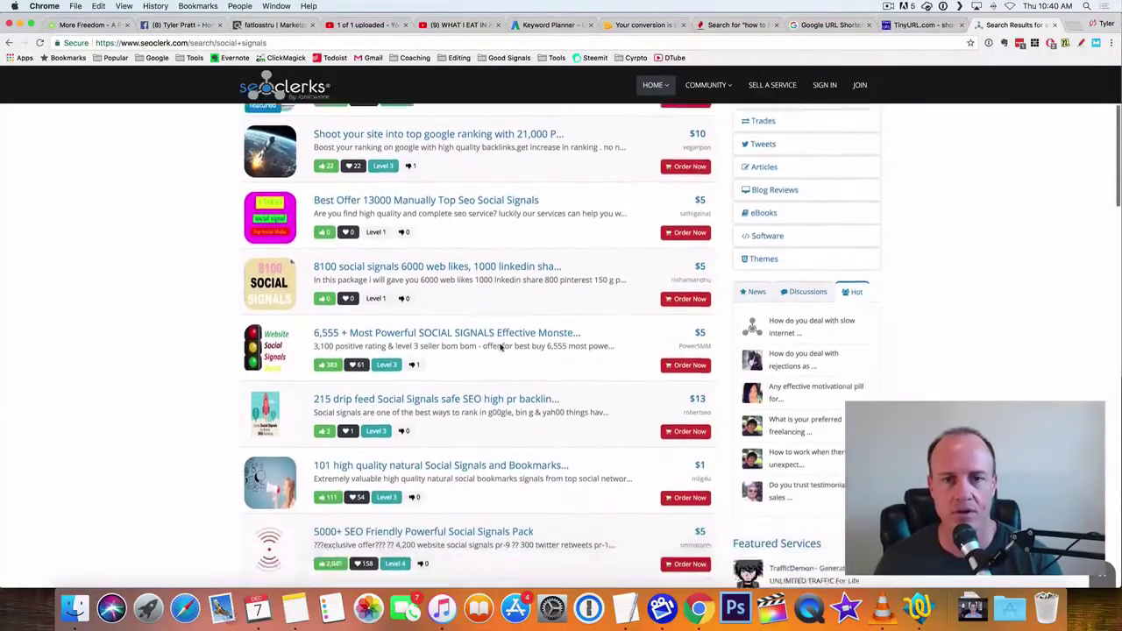
scroll(263, 307, down, 3)
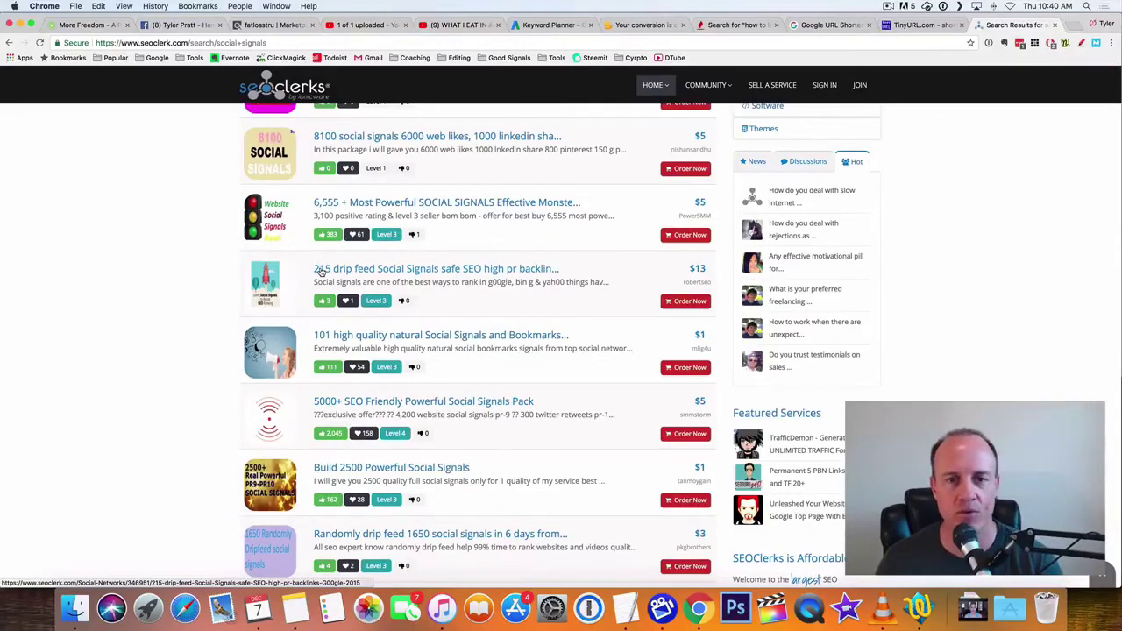
scroll(320, 272, down, 2)
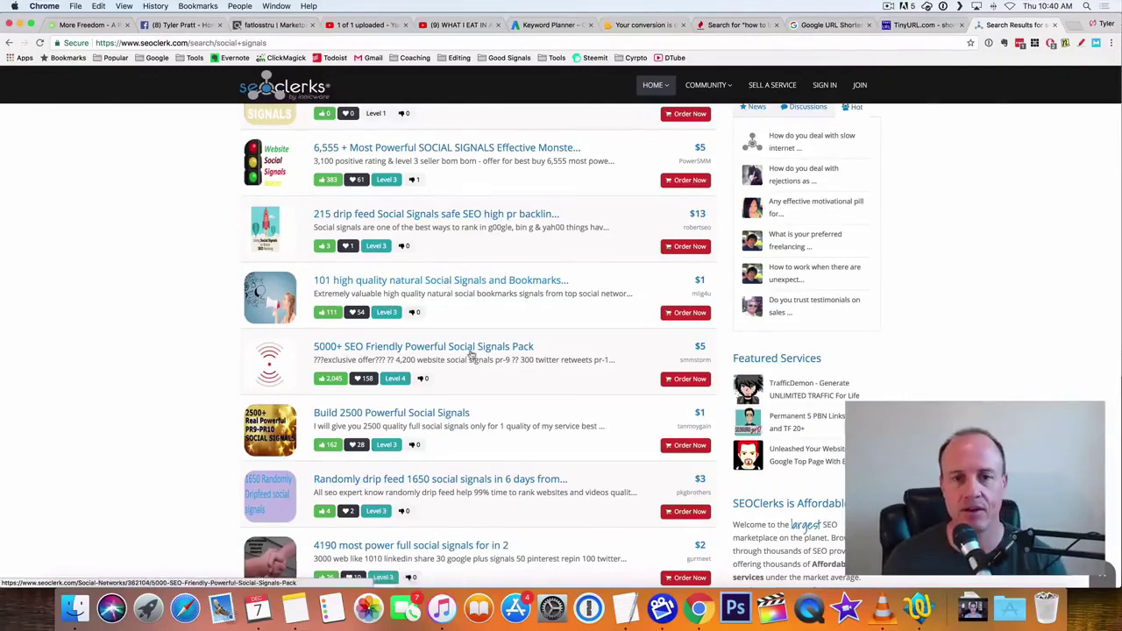
scroll(456, 342, down, 2)
scroll(215, 335, down, 4)
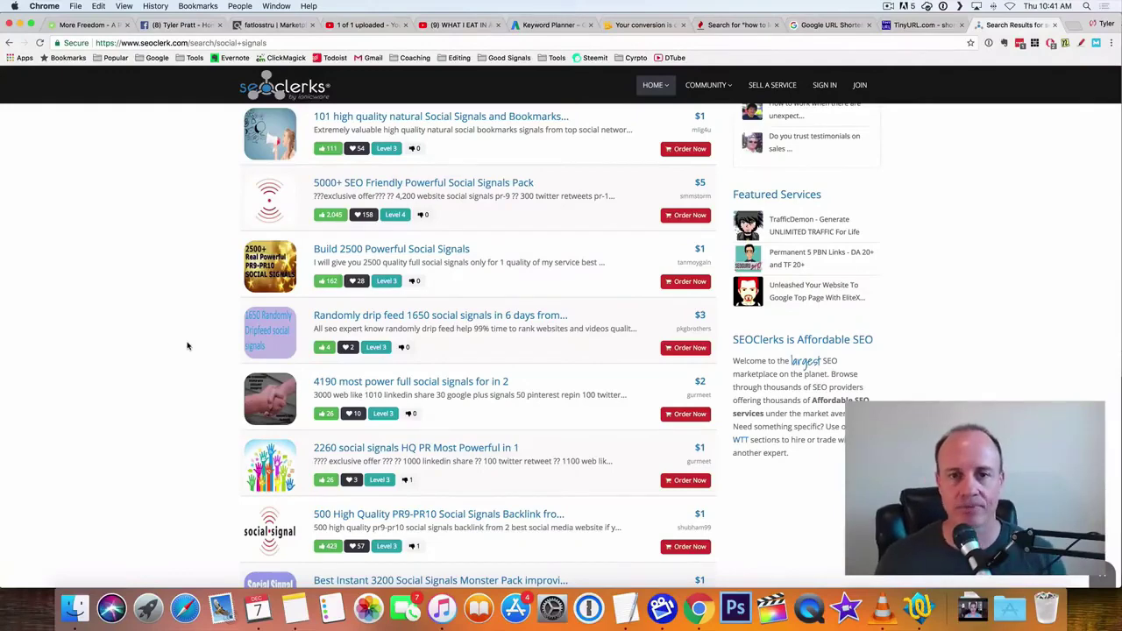
scroll(186, 345, down, 1)
scroll(187, 345, up, 4)
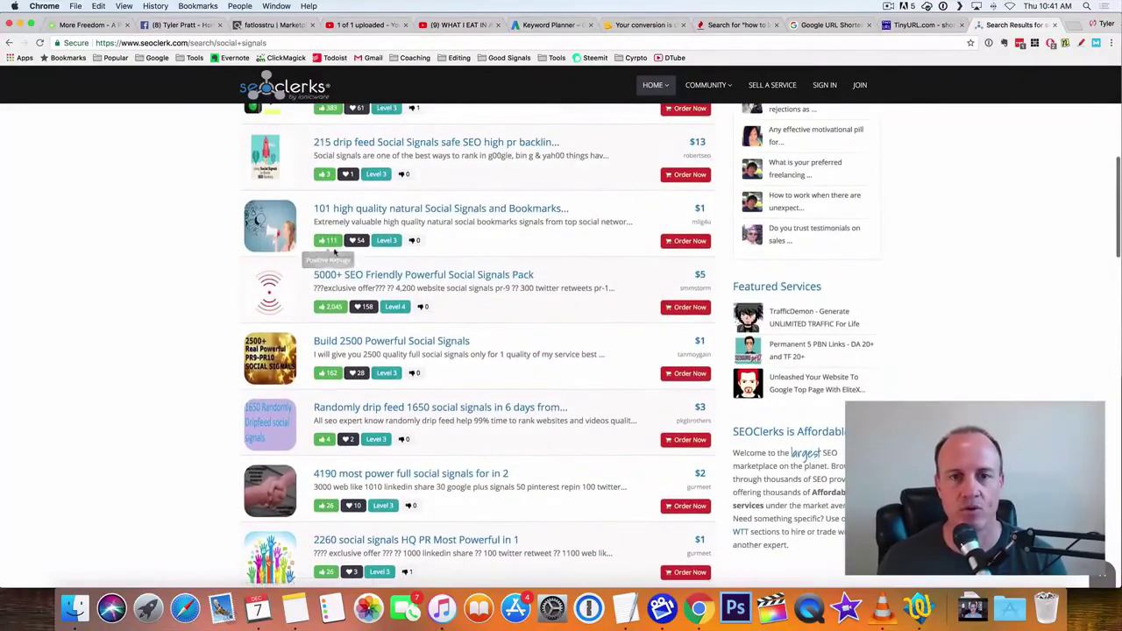
scroll(333, 252, up, 2)
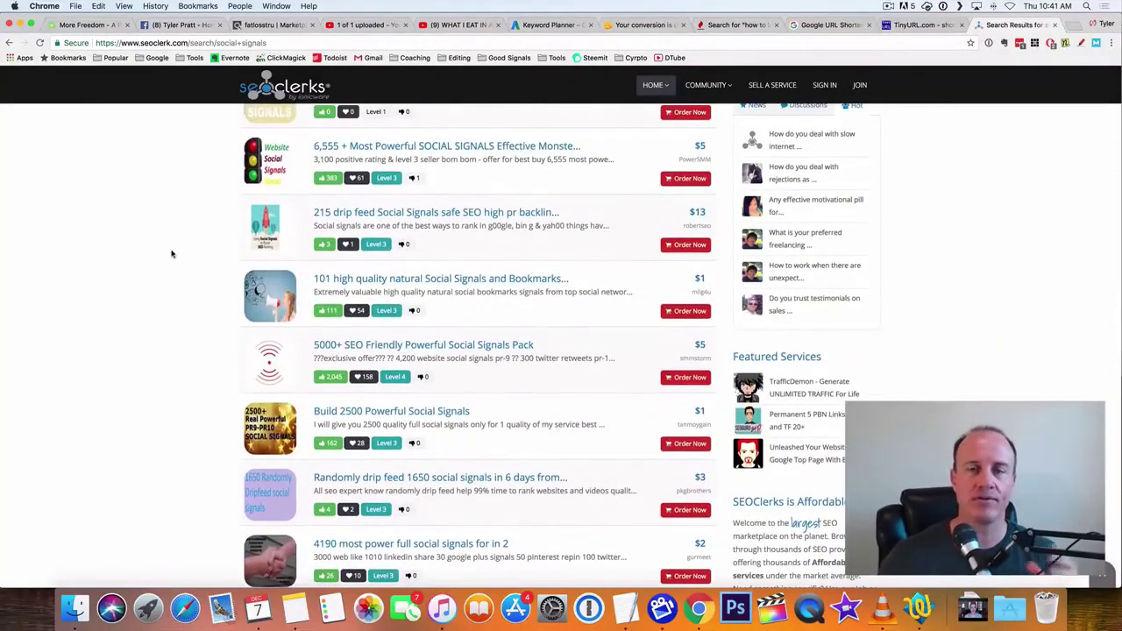